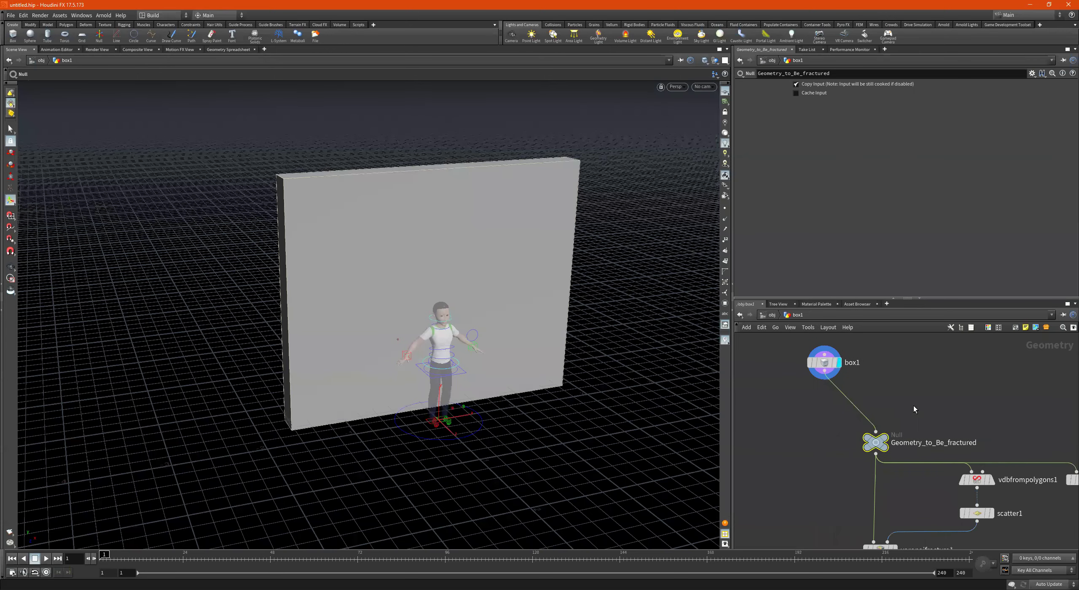
# Review the box1 node and the Geometry_to_Be_fractured null in the network.
pyautogui.moveTo(825, 393); pyautogui.dragTo(873, 403, button='middle')
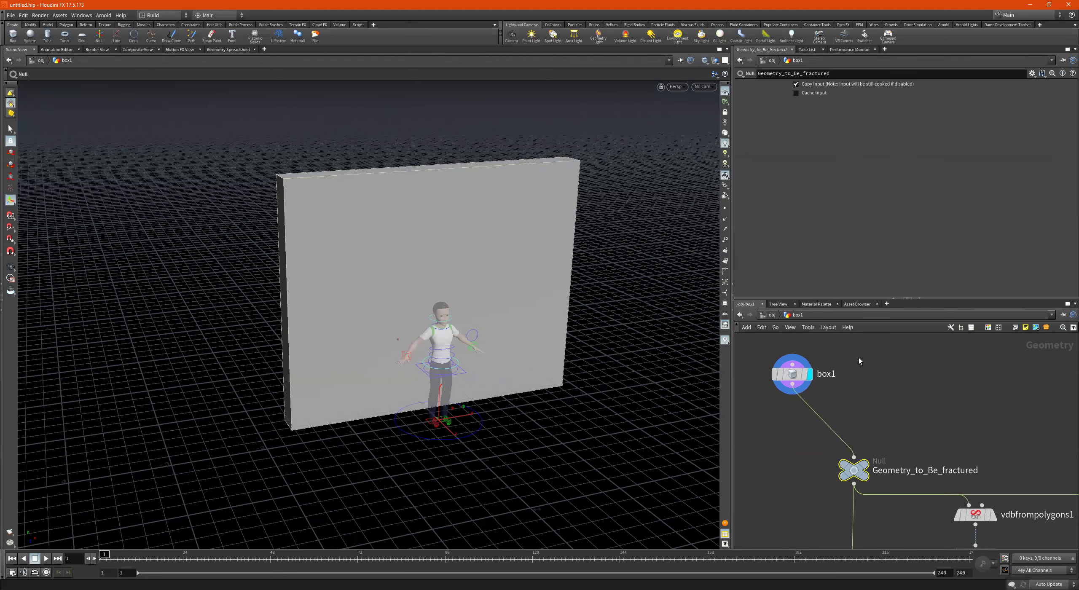
pyautogui.click(775, 381)
pyautogui.scroll(-2, 775, 381)
pyautogui.scroll(3, 848, 439)
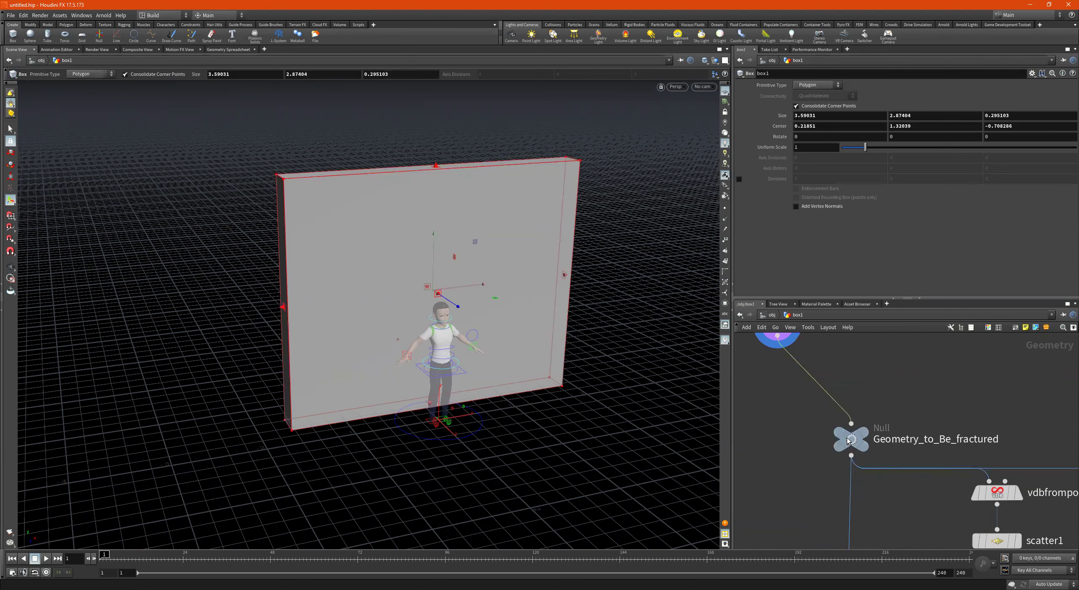
pyautogui.click(848, 440)
pyautogui.scroll(-3, 926, 421)
pyautogui.moveTo(864, 388); pyautogui.dragTo(895, 445, button='middle')
pyautogui.scroll(1, 863, 426)
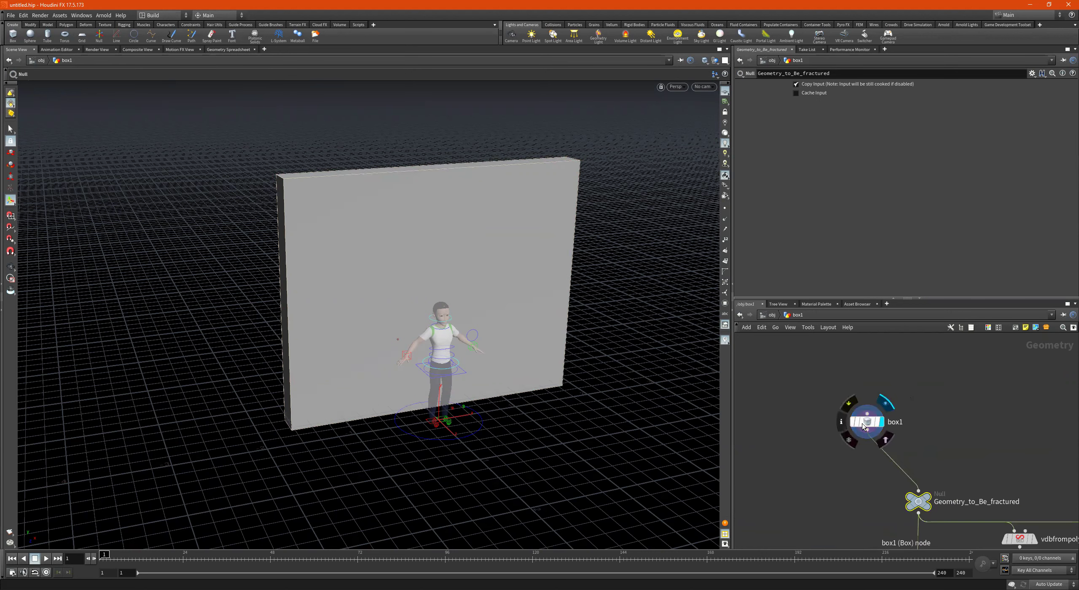
# Move the box1 node aside and place a Test Geometry: Pig Head node beside it.
pyautogui.moveTo(862, 426); pyautogui.dragTo(866, 411)
pyautogui.click(867, 409)
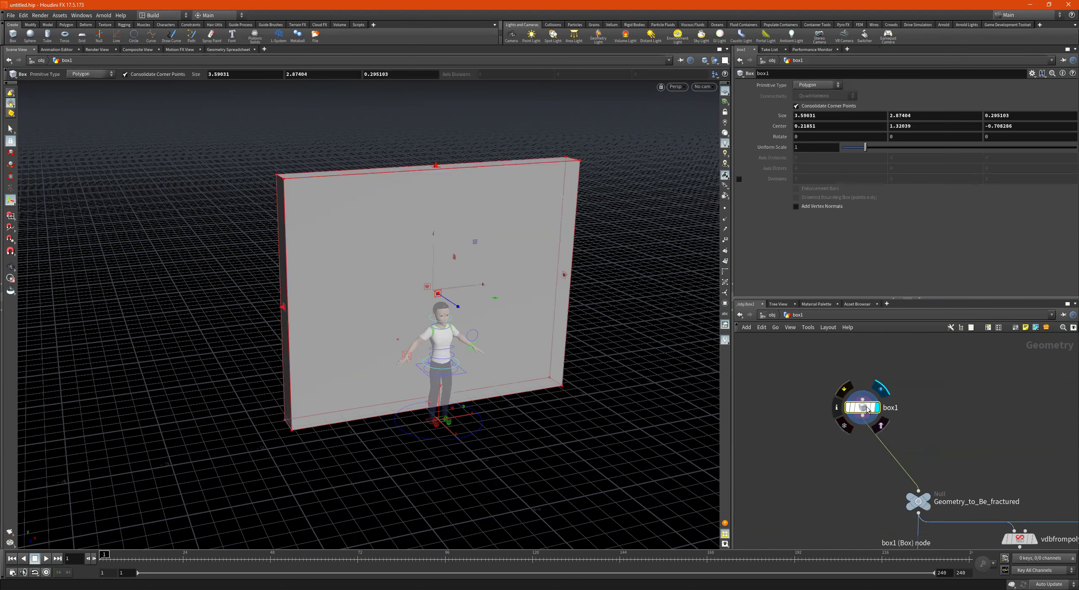
pyautogui.moveTo(866, 409); pyautogui.dragTo(822, 388)
pyautogui.press('Tab')
pyautogui.write('pighea')
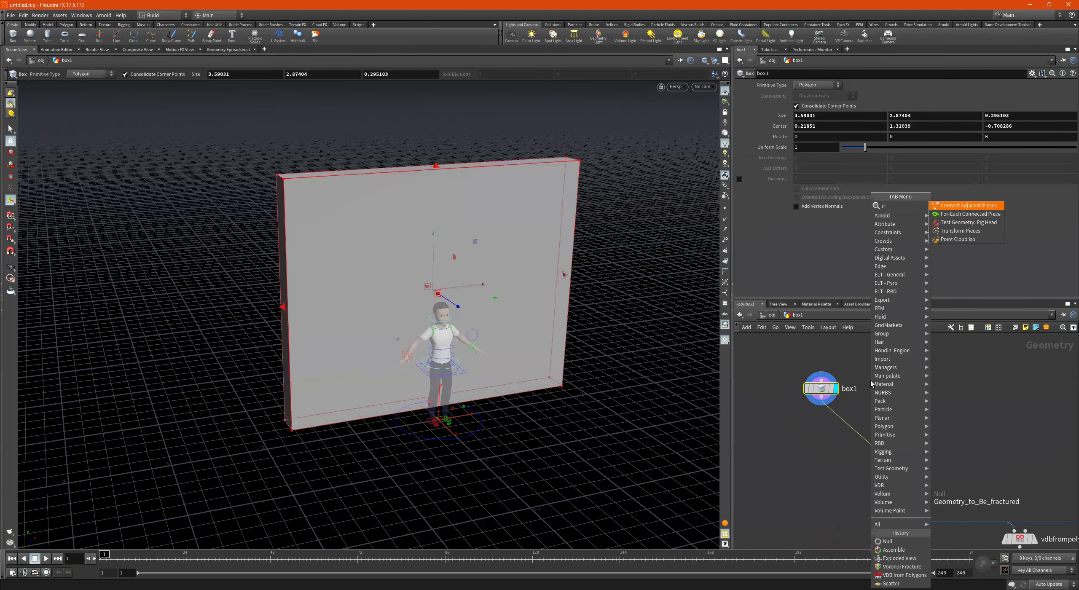
pyautogui.press('Return')
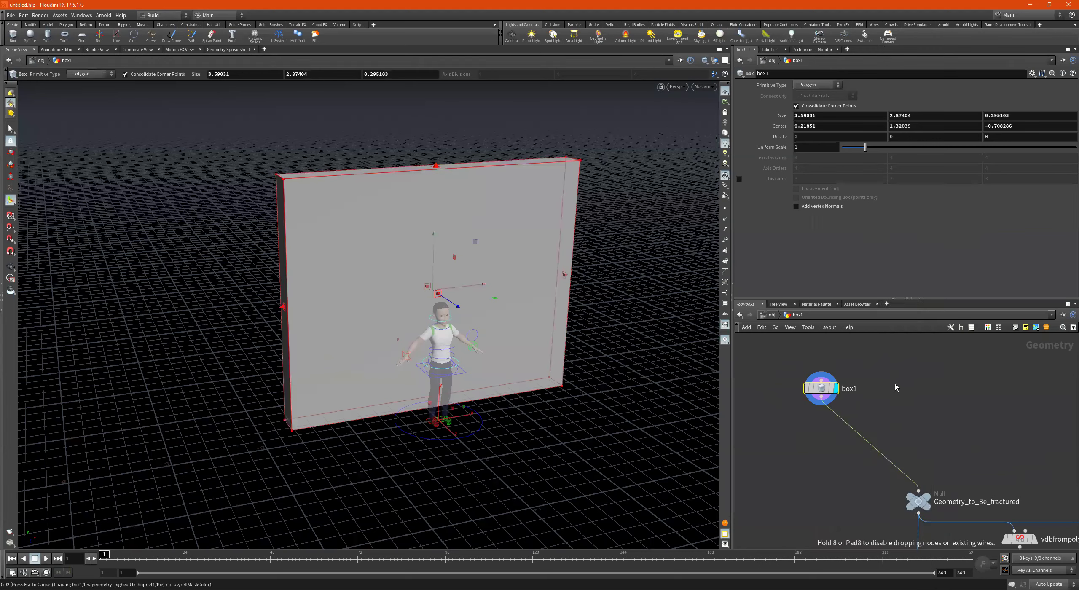
pyautogui.click(871, 381)
# Wire the pig head node into the Geometry_to_Be_fractured null in place of box1.
pyautogui.click(870, 388)
pyautogui.scroll(3, 885, 540)
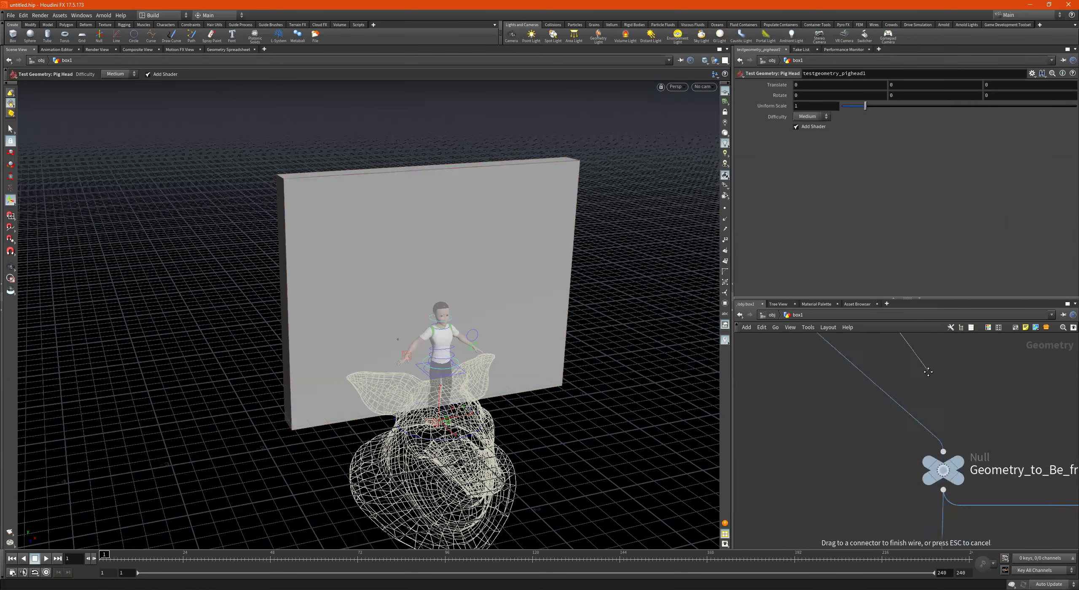
pyautogui.click(944, 449)
pyautogui.scroll(-3, 975, 415)
pyautogui.scroll(2, 939, 430)
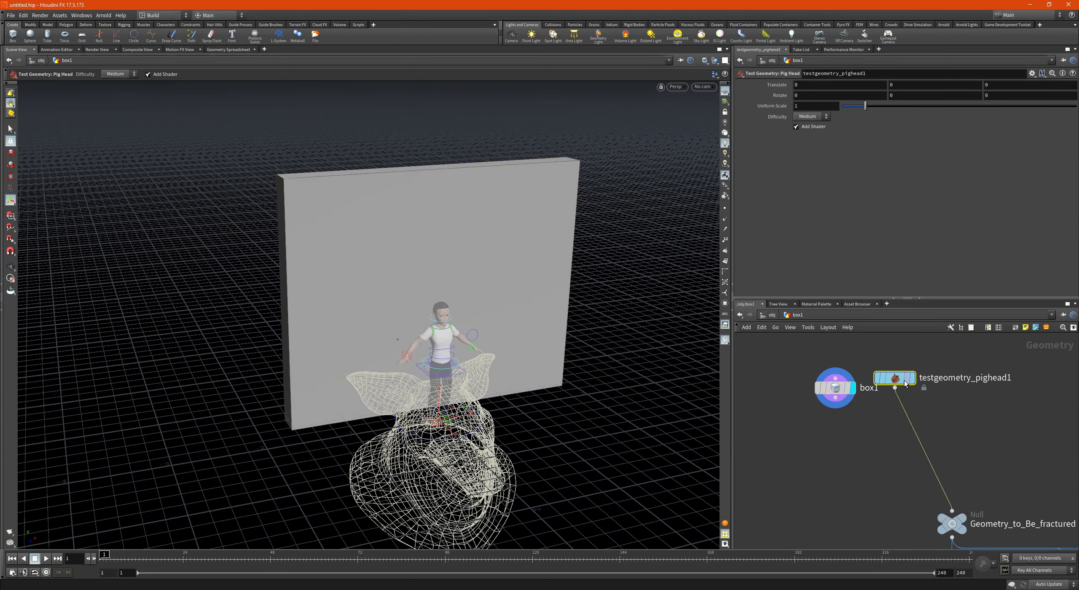
# Display the pig head node's geometry in the viewport and move its node farther from box1.
pyautogui.click(914, 378)
pyautogui.moveTo(901, 379); pyautogui.dragTo(937, 384)
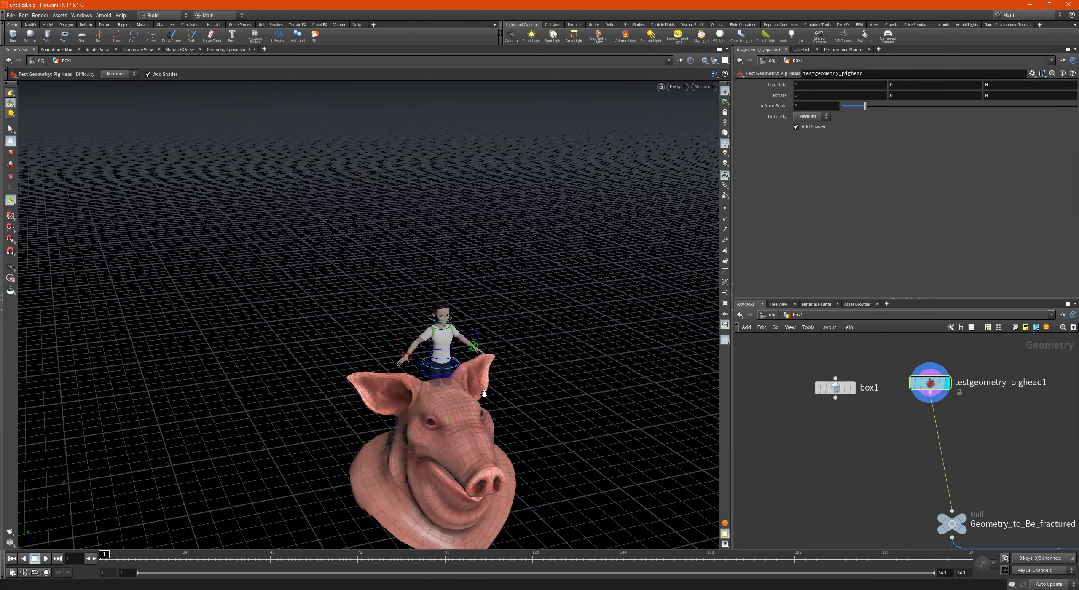
pyautogui.scroll(-2, 456, 378)
pyautogui.keyDown('alt'); pyautogui.moveTo(456, 378); pyautogui.dragTo(492, 335); pyautogui.keyUp('alt')
# Select the Geometry_to_Be_fractured null and move the disconnected box1 node well away from the pig head node.
pyautogui.moveTo(1019, 452); pyautogui.dragTo(955, 390, button='middle')
pyautogui.scroll(2, 915, 442)
pyautogui.click(878, 468)
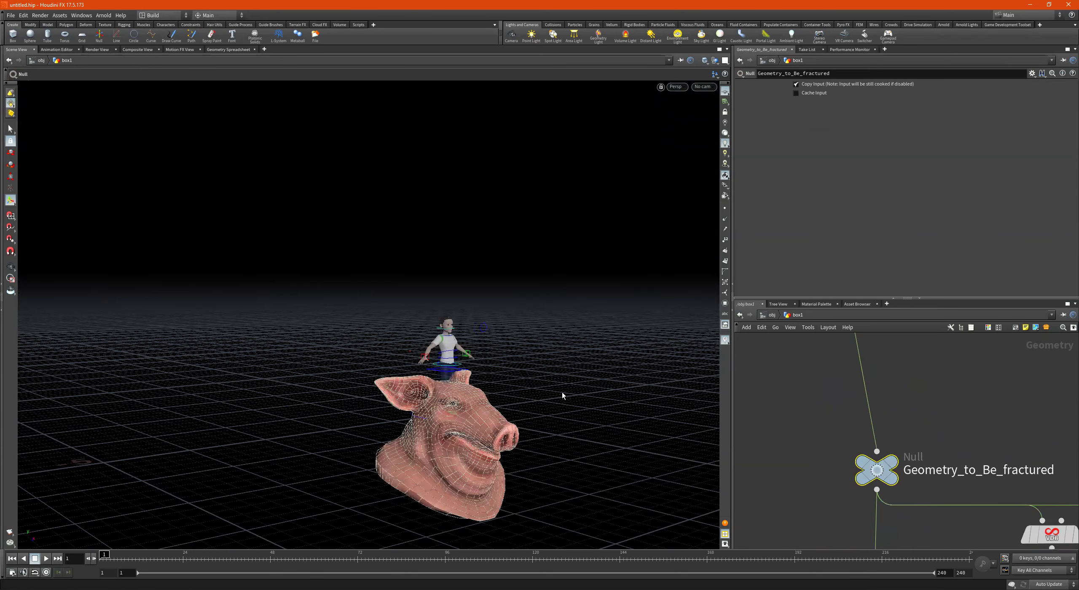
pyautogui.press('Escape')
pyautogui.moveTo(548, 373); pyautogui.dragTo(483, 391)
pyautogui.scroll(-3, 860, 392)
pyautogui.moveTo(915, 373); pyautogui.dragTo(943, 448, button='middle')
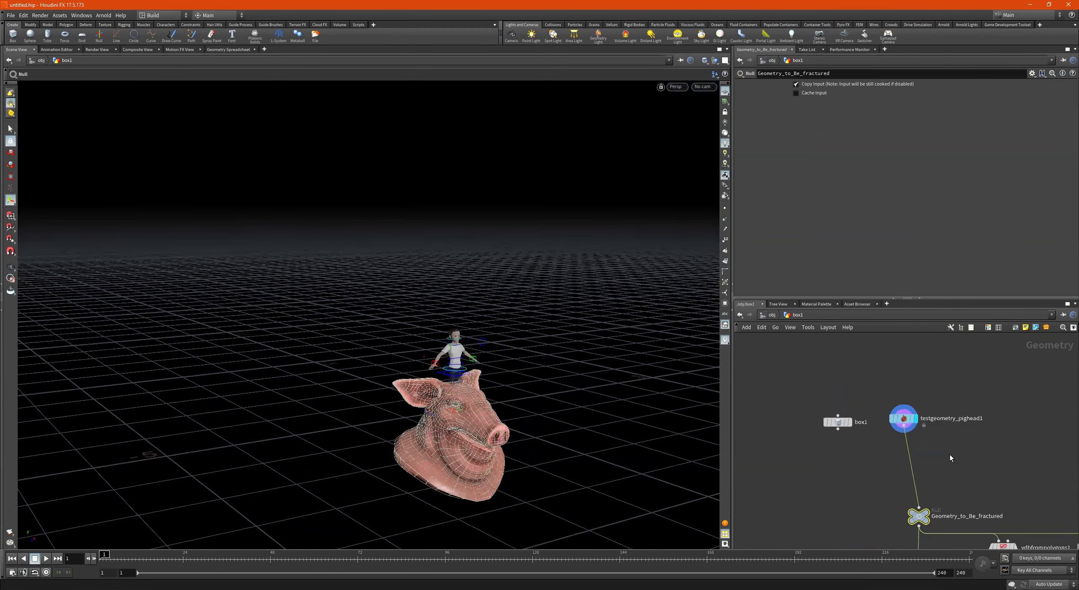
pyautogui.scroll(2, 917, 430)
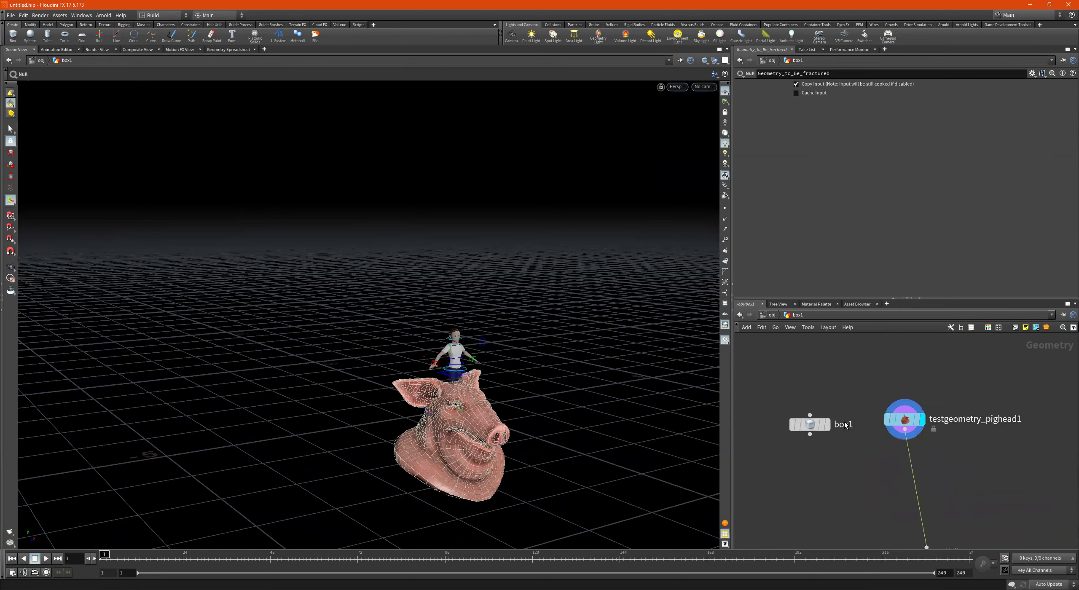
pyautogui.moveTo(805, 422); pyautogui.dragTo(755, 379)
# Color the Geometry_to_Be_fractured null node red.
pyautogui.scroll(-2, 803, 402)
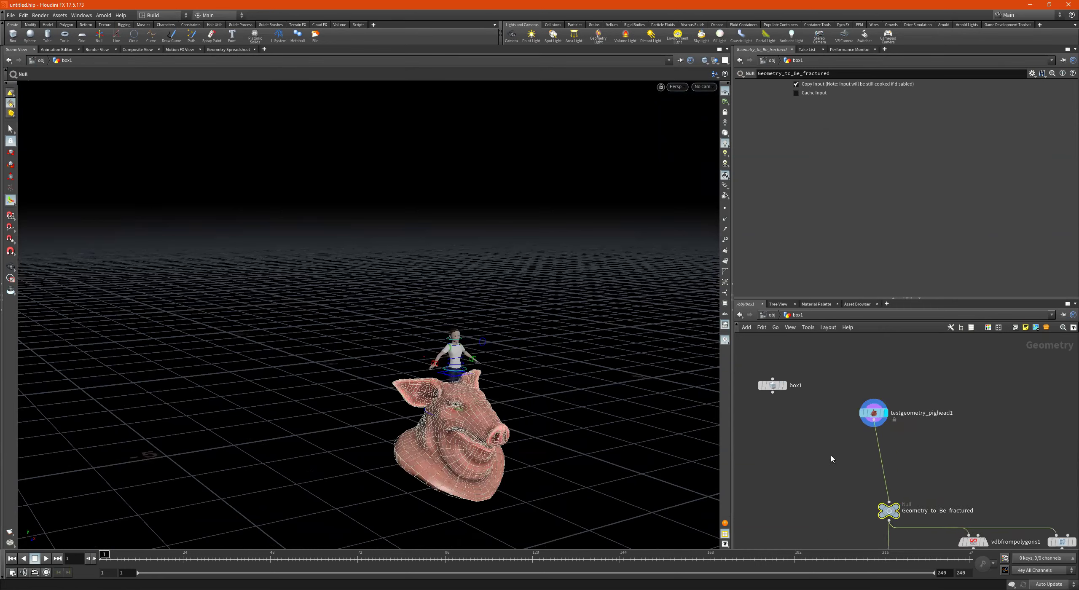
pyautogui.moveTo(907, 487); pyautogui.dragTo(888, 427, button='middle')
pyautogui.scroll(2, 882, 444)
pyautogui.press('c')
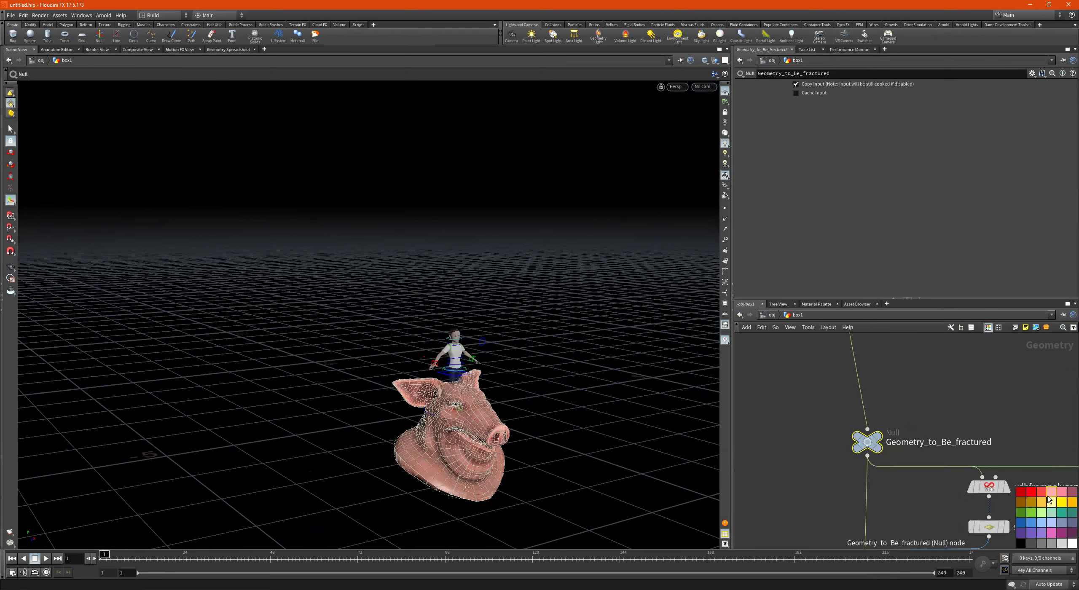
pyautogui.click(1043, 493)
pyautogui.press('c')
pyautogui.scroll(-2, 951, 423)
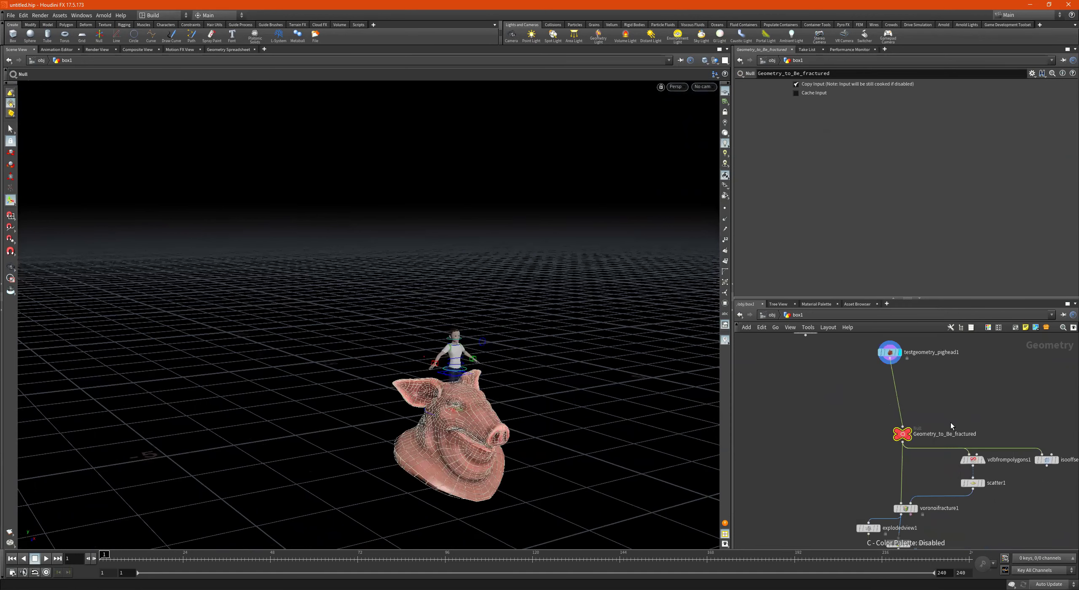
pyautogui.scroll(2, 910, 419)
pyautogui.moveTo(967, 405); pyautogui.dragTo(948, 451, button='middle')
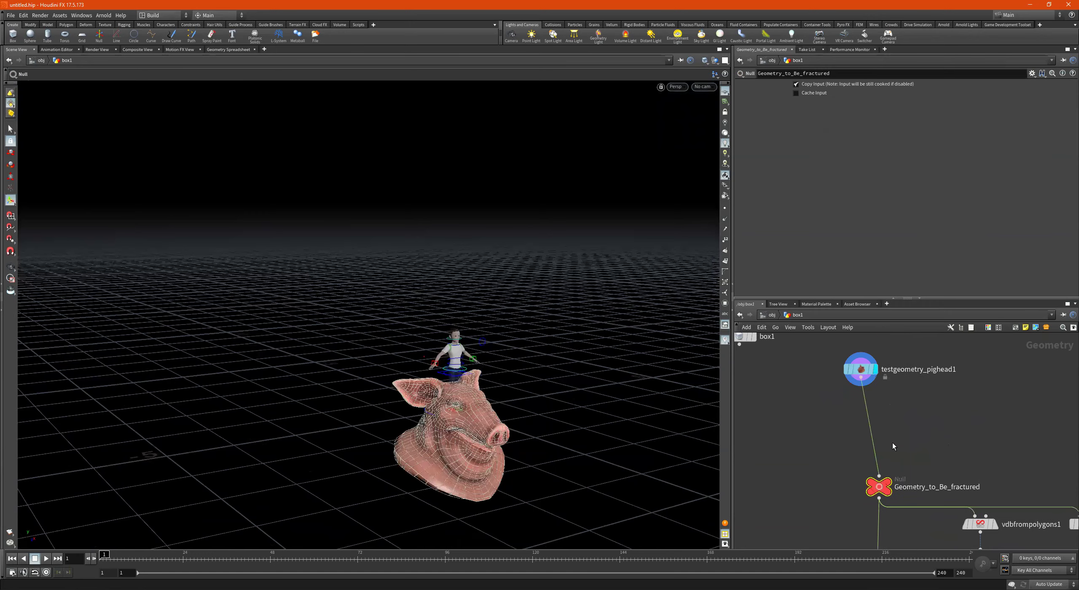
# Move the pig head node and the red null node upward to space out the network.
pyautogui.keyDown('alt'); pyautogui.moveTo(564, 368); pyautogui.dragTo(492, 375); pyautogui.keyUp('alt')
pyautogui.scroll(-3, 1040, 428)
pyautogui.scroll(2, 948, 430)
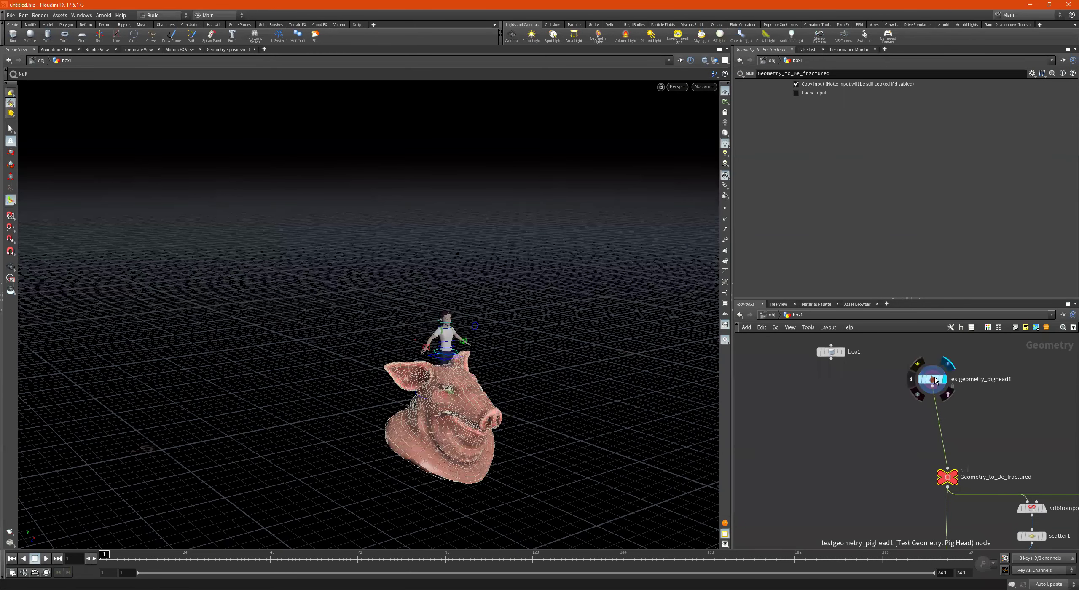
pyautogui.moveTo(933, 387); pyautogui.dragTo(909, 366)
pyautogui.moveTo(999, 482); pyautogui.dragTo(945, 398, button='middle')
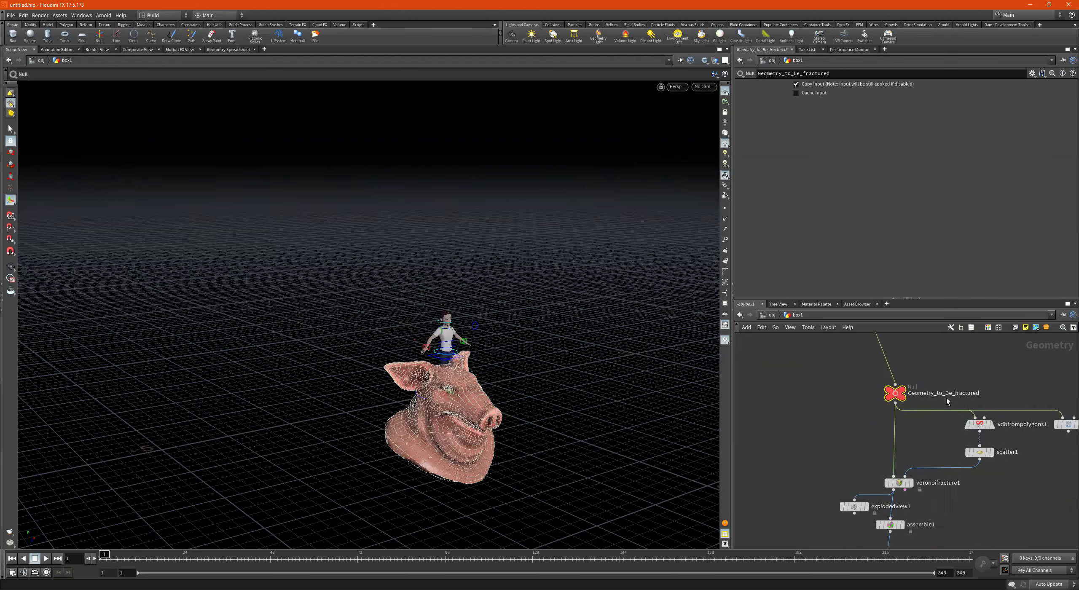
pyautogui.scroll(2, 963, 414)
pyautogui.moveTo(922, 446); pyautogui.dragTo(879, 440, button='middle')
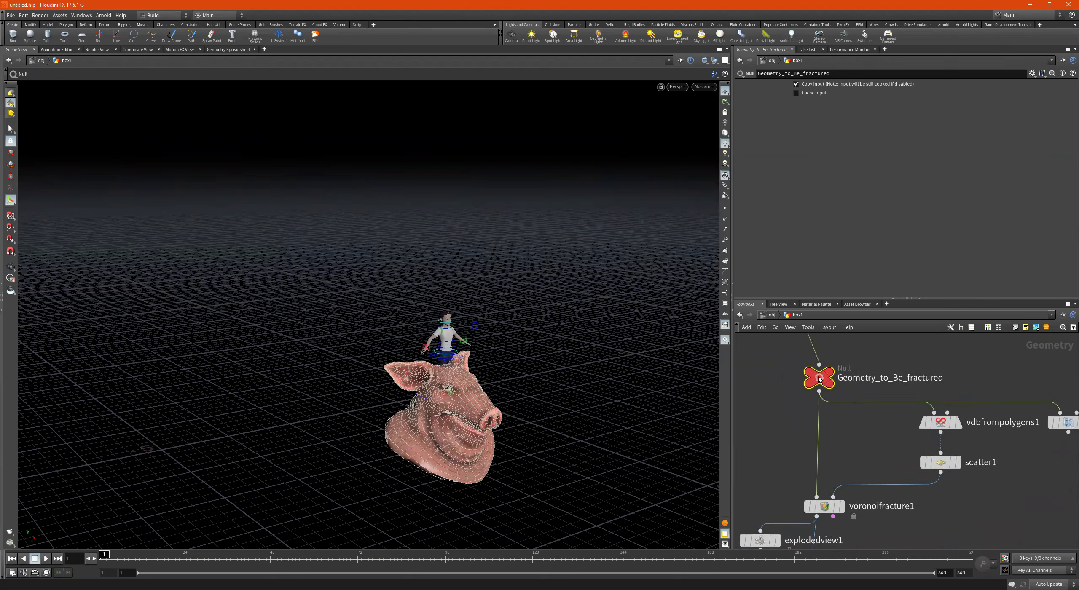
pyautogui.moveTo(821, 381); pyautogui.dragTo(821, 367)
# Select vdbfrompolygons1 and move the isooffset1 node up, clear of the space beside it.
pyautogui.click(949, 426)
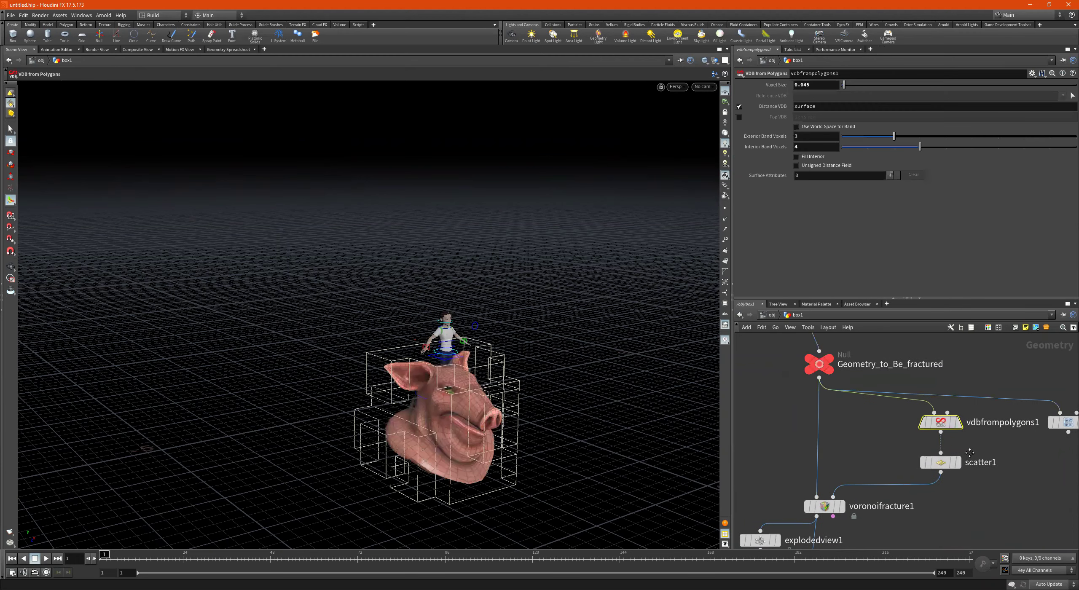
pyautogui.moveTo(992, 441)
pyautogui.moveTo(981, 424); pyautogui.dragTo(970, 365)
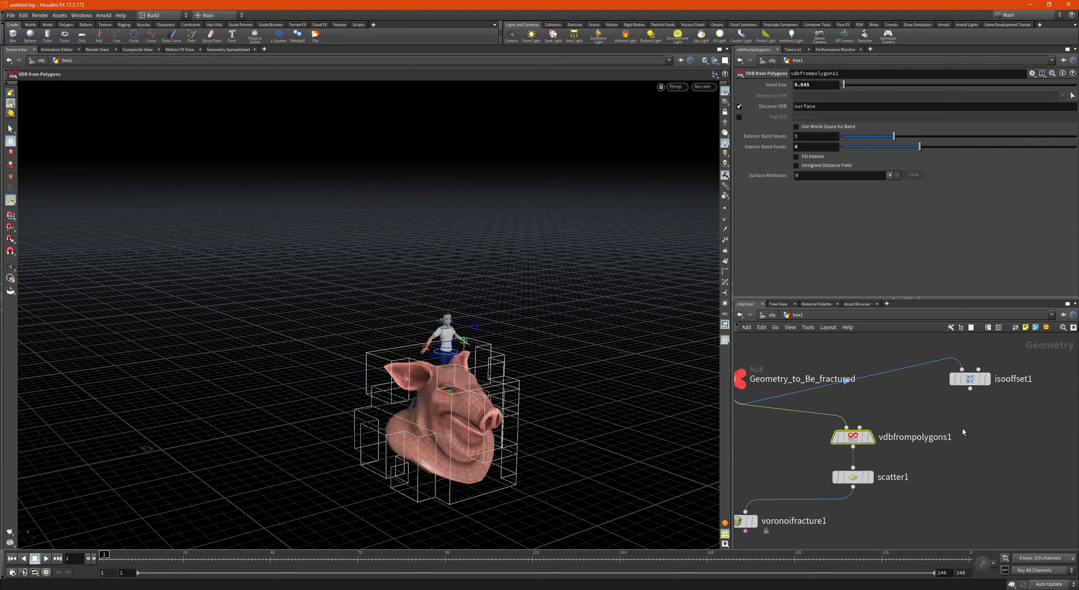
# Rename the vdbfrompolygons1 node as vdbfrompolygons_CloudShape_From_Geometry.
pyautogui.doubleClick(937, 439)
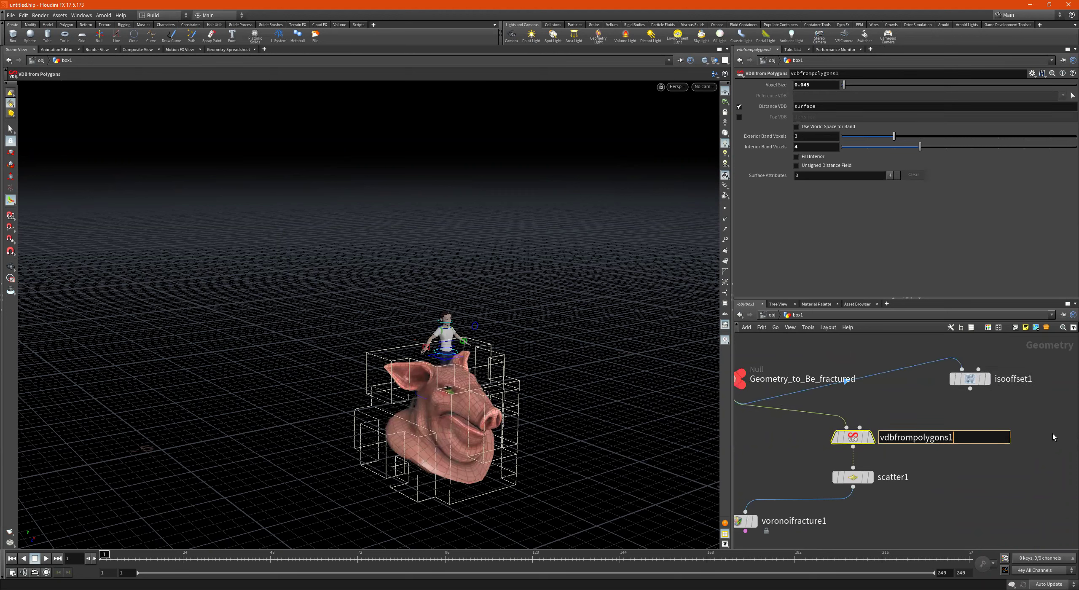
pyautogui.press('BackSpace')
pyautogui.write('_Close')
pyautogui.press('BackSpace')
pyautogui.press('BackSpace')
pyautogui.write('ud')
pyautogui.write('Shape_From_')
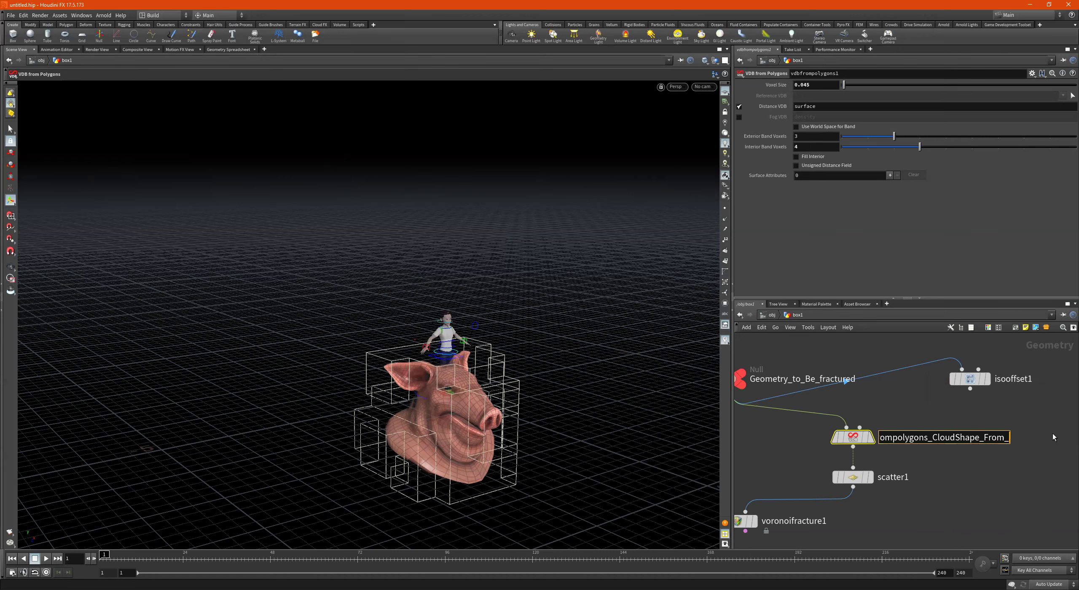
pyautogui.write('Geomete')
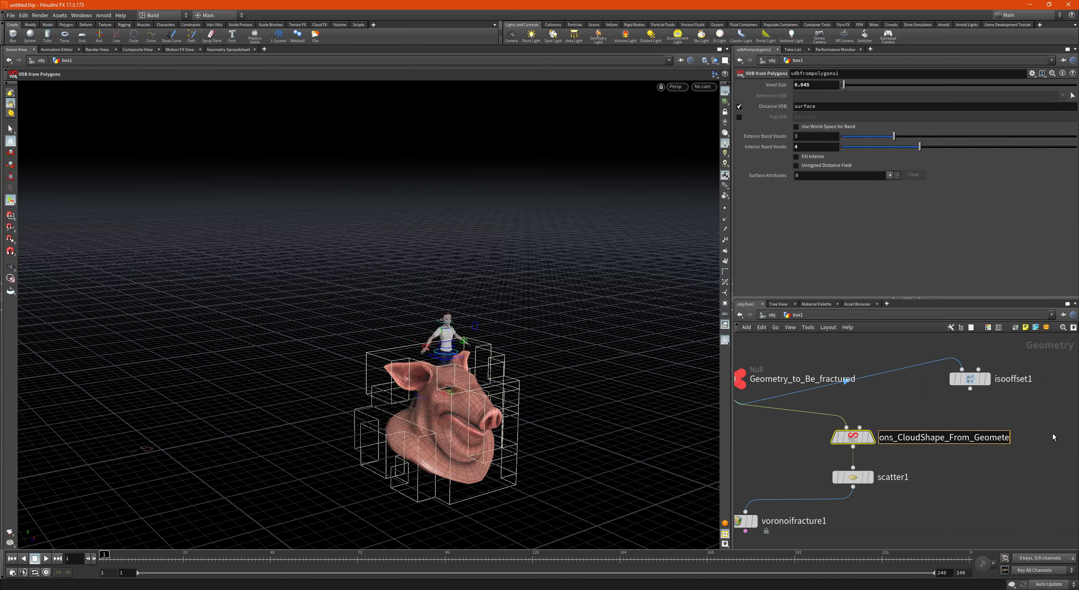
pyautogui.press('BackSpace')
pyautogui.write('ry')
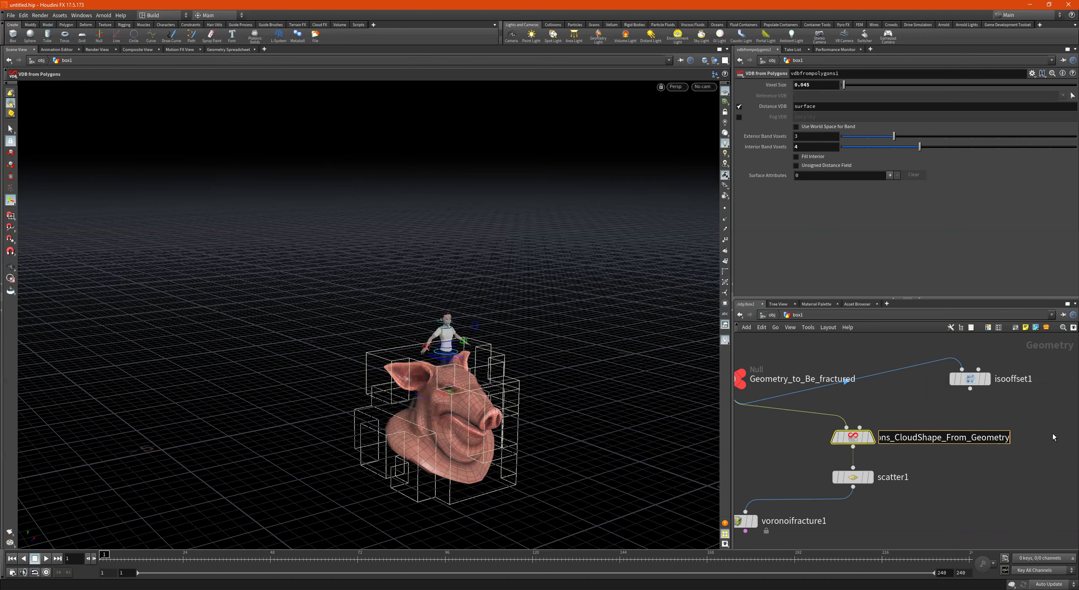
pyautogui.press('Return')
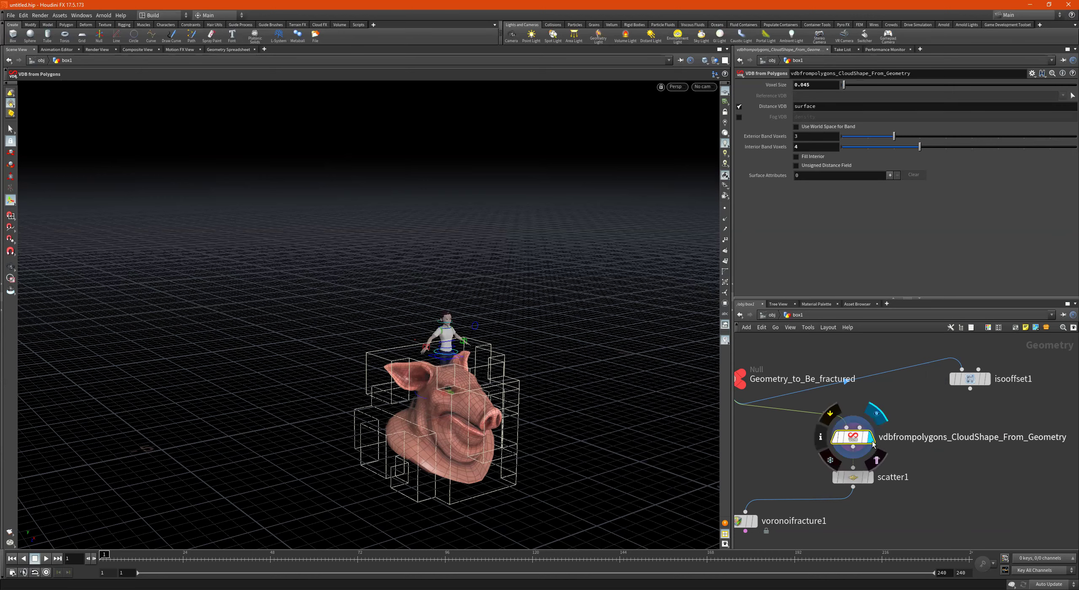
# Display the VDB from Polygons node's result in the viewport and view the volume from another side.
pyautogui.click(871, 437)
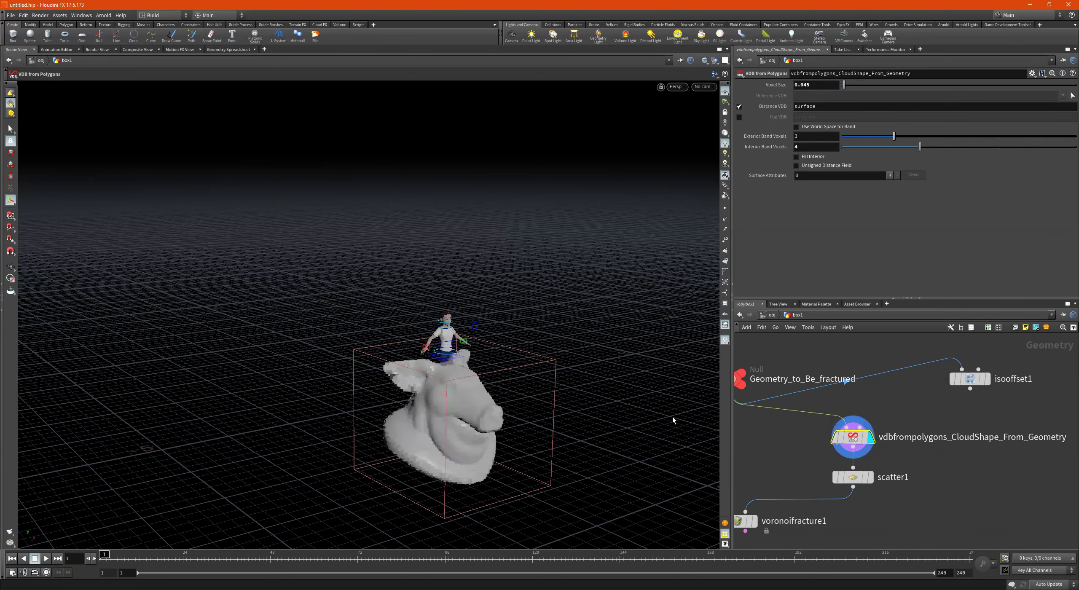
pyautogui.press('Escape')
pyautogui.moveTo(673, 420); pyautogui.dragTo(754, 418)
# Insert _FOG_ after Cloud in the VDB node's name, making it vdbfrompolygons_Cloud_FOG_Shape_From_Geometry.
pyautogui.doubleClick(975, 438)
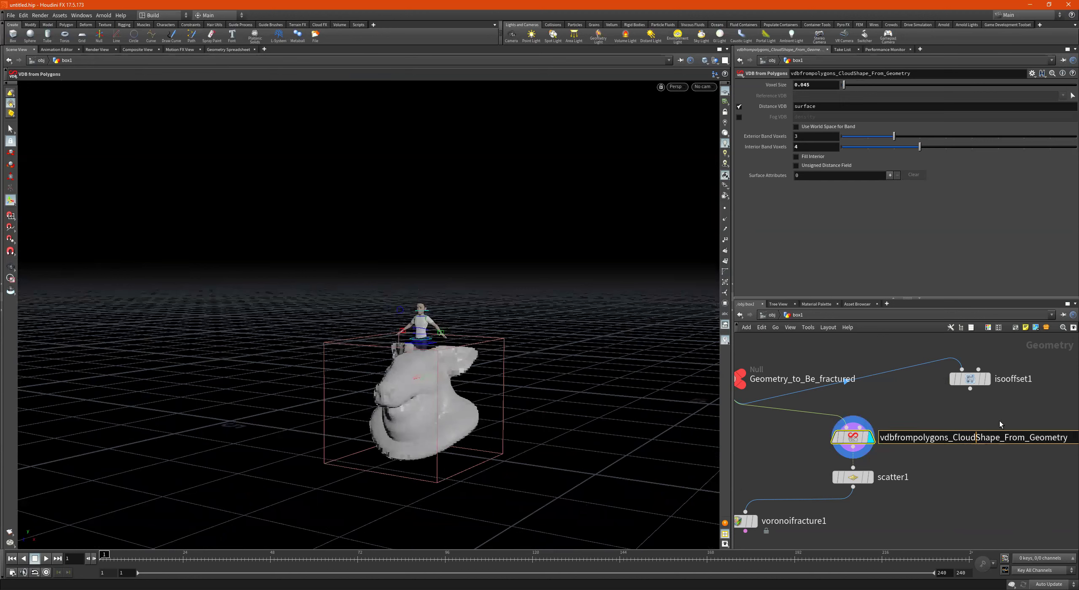
pyautogui.write('_FOG_')
pyautogui.press('Return')
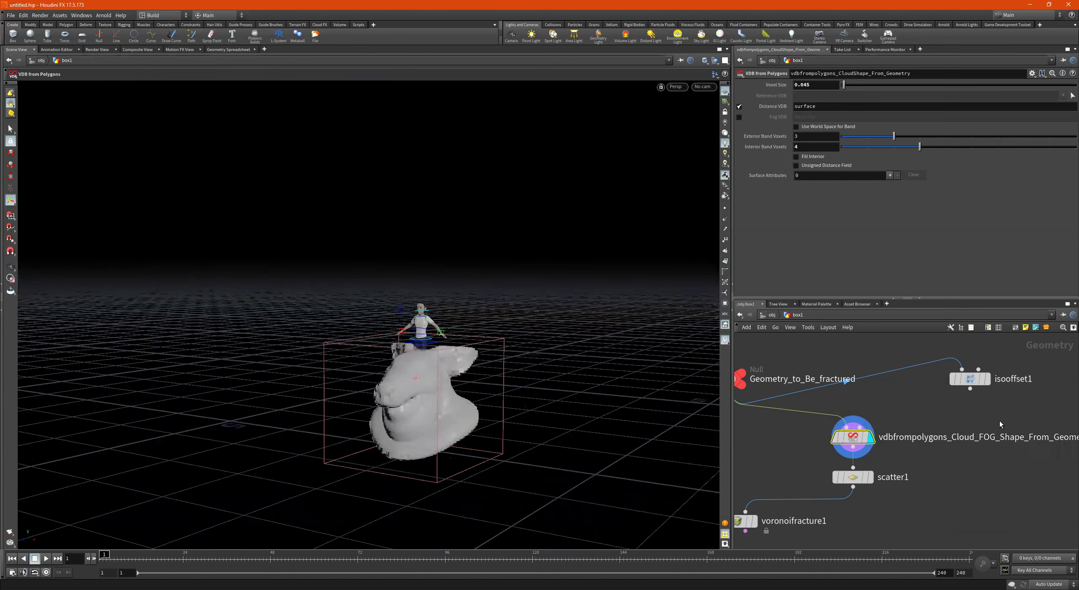
# Rename the scatter1 node as scatter_Points.
pyautogui.scroll(-2, 951, 458)
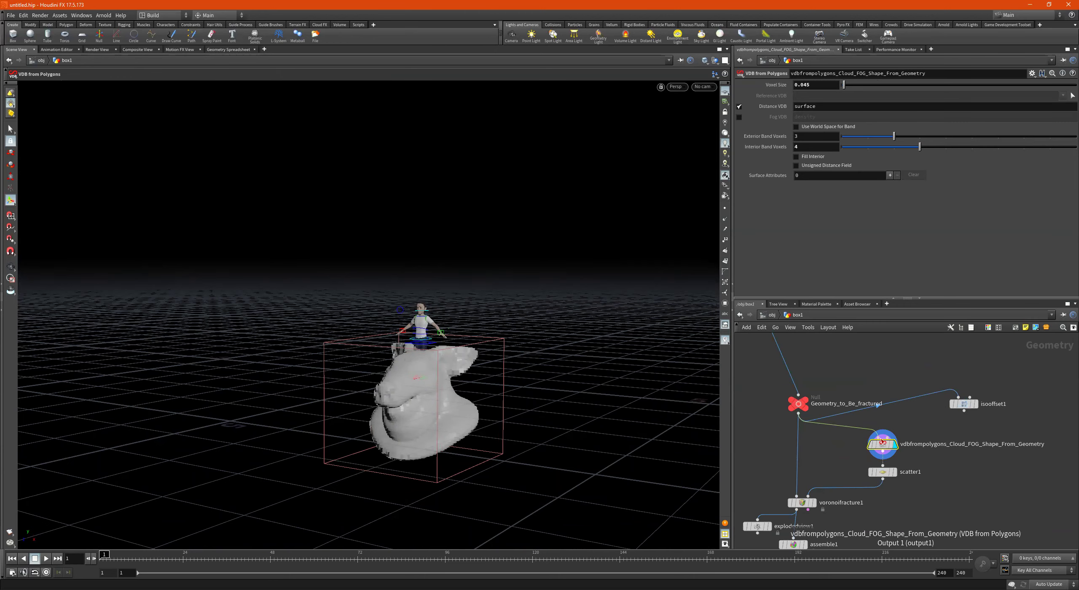
pyautogui.press('Escape')
pyautogui.scroll(2, 501, 360)
pyautogui.moveTo(500, 361); pyautogui.dragTo(488, 312, button='middle')
pyautogui.moveTo(488, 313); pyautogui.dragTo(478, 333)
pyautogui.scroll(5, 933, 473)
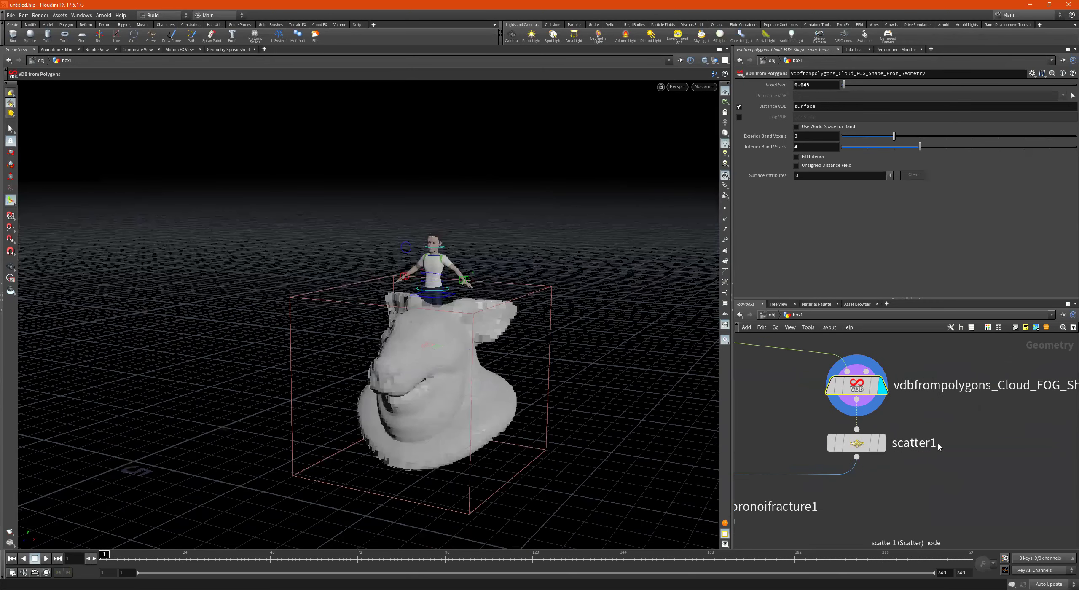
pyautogui.doubleClick(937, 443)
pyautogui.click(976, 437)
pyautogui.press('BackSpace')
pyautogui.write('_Point')
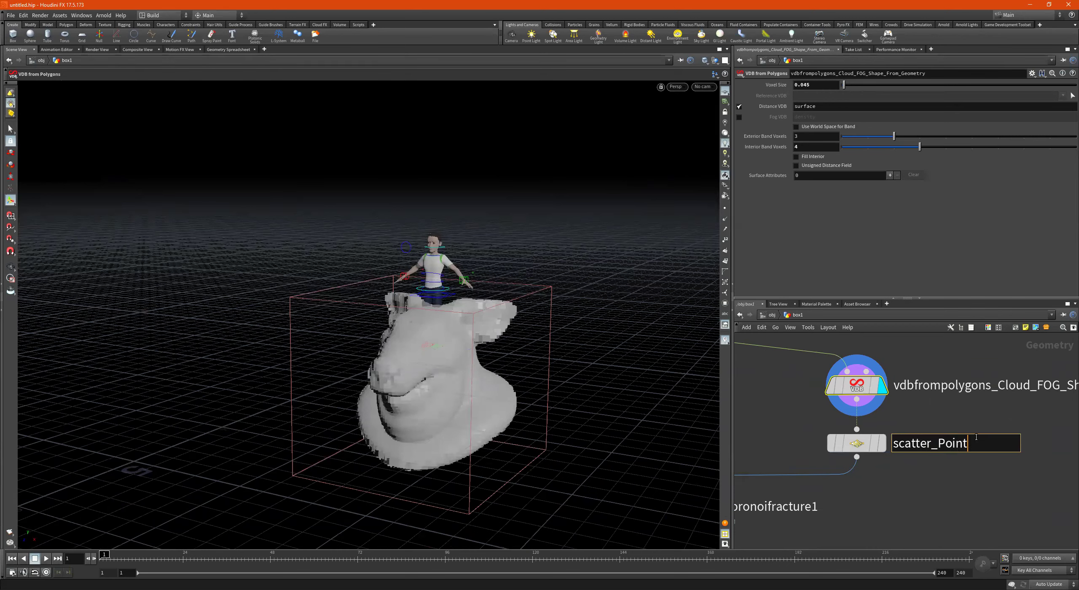
pyautogui.write('s')
pyautogui.press('Return')
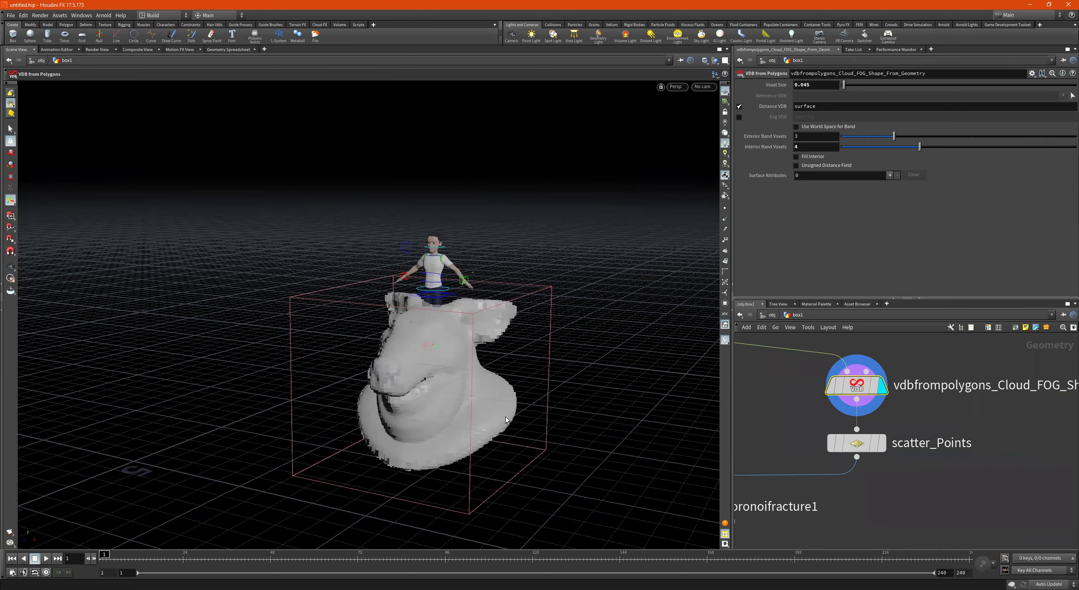
# Display the scatter_Points node's result in the viewport.
pyautogui.keyDown('alt'); pyautogui.moveTo(477, 414); pyautogui.dragTo(467, 384); pyautogui.keyUp('alt')
pyautogui.keyDown('alt'); pyautogui.moveTo(467, 384); pyautogui.dragTo(471, 372, button='middle'); pyautogui.keyUp('alt')
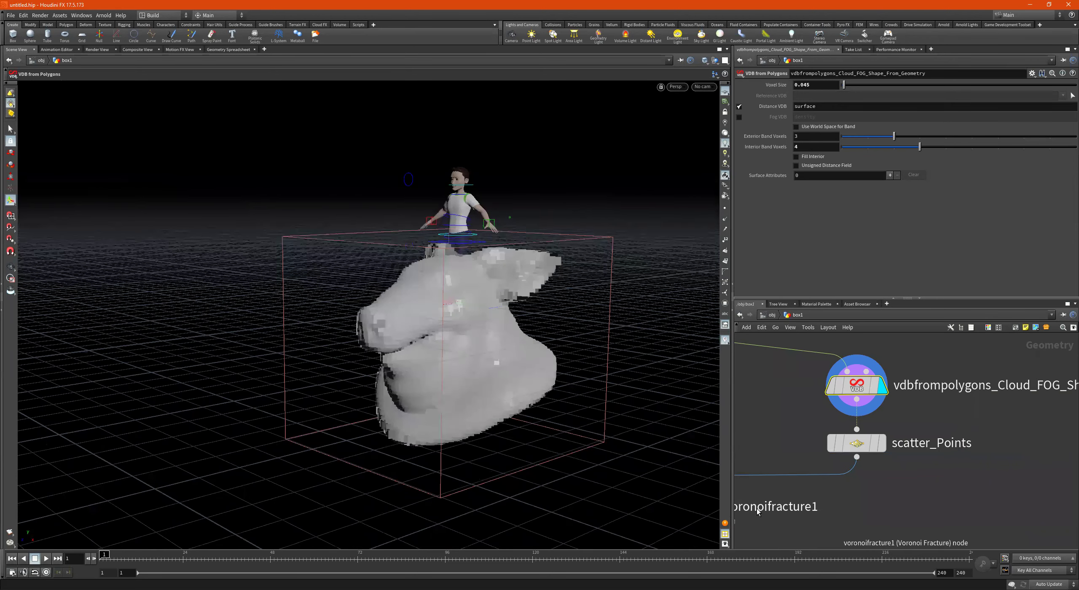
pyautogui.click(882, 444)
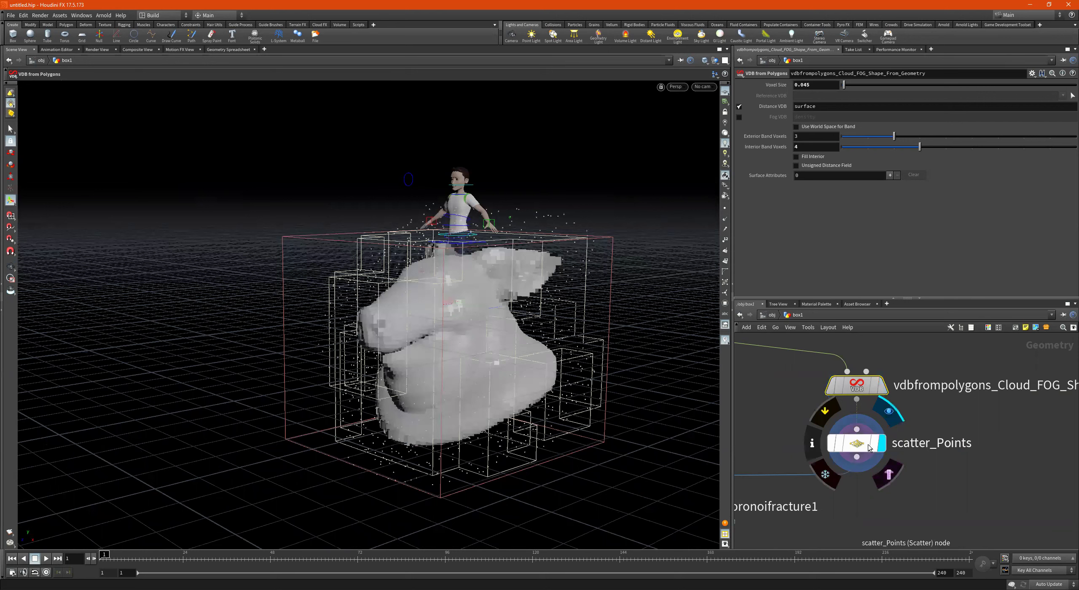
# Display the scatter_Points node's parameters and rename the node as scatter_Points_From_Cloud.
pyautogui.click(868, 446)
pyautogui.doubleClick(973, 443)
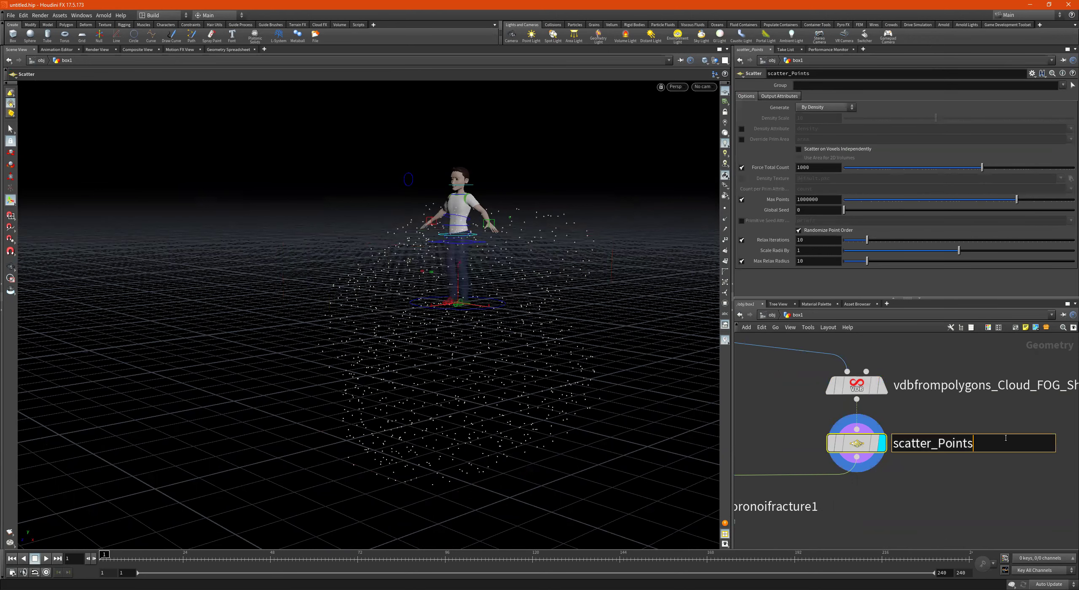
pyautogui.write('_')
pyautogui.write('From_Cloud')
pyautogui.press('Return')
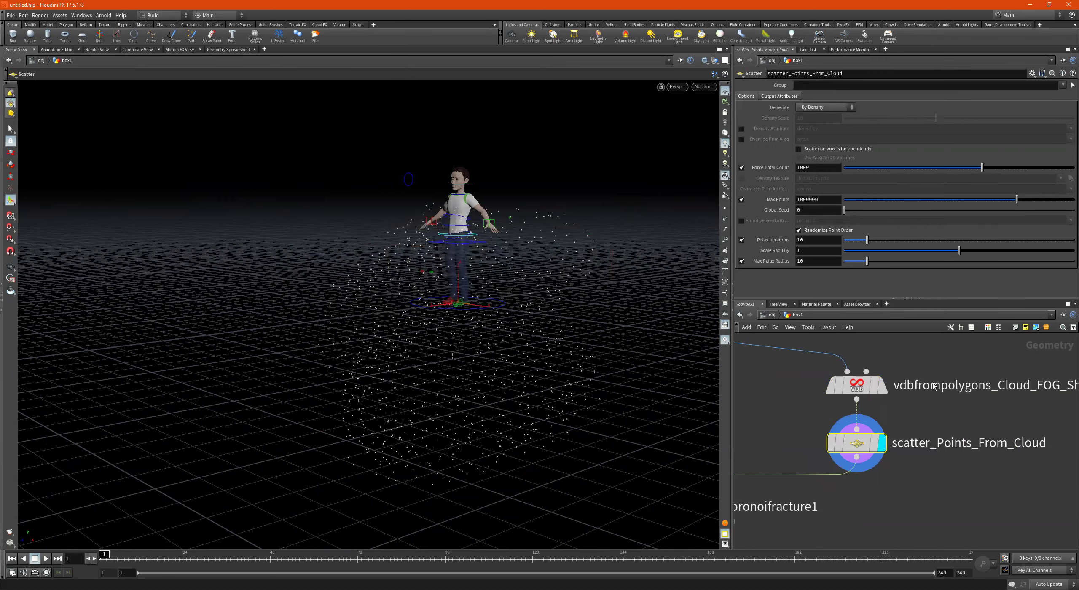
pyautogui.press('Escape')
pyautogui.moveTo(323, 294); pyautogui.dragTo(475, 380)
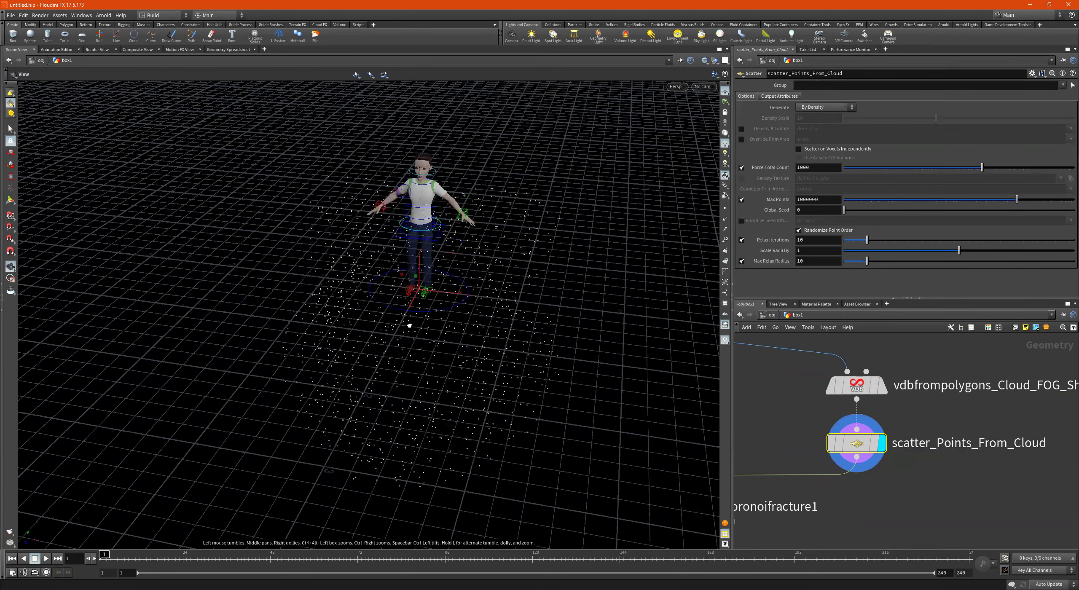
pyautogui.keyDown('alt'); pyautogui.moveTo(409, 325); pyautogui.dragTo(436, 293); pyautogui.keyUp('alt')
# Add a Transform node and insert it between testgeometry_pighead1 and the Geometry_to_Be_fractured null.
pyautogui.scroll(-7, 836, 387)
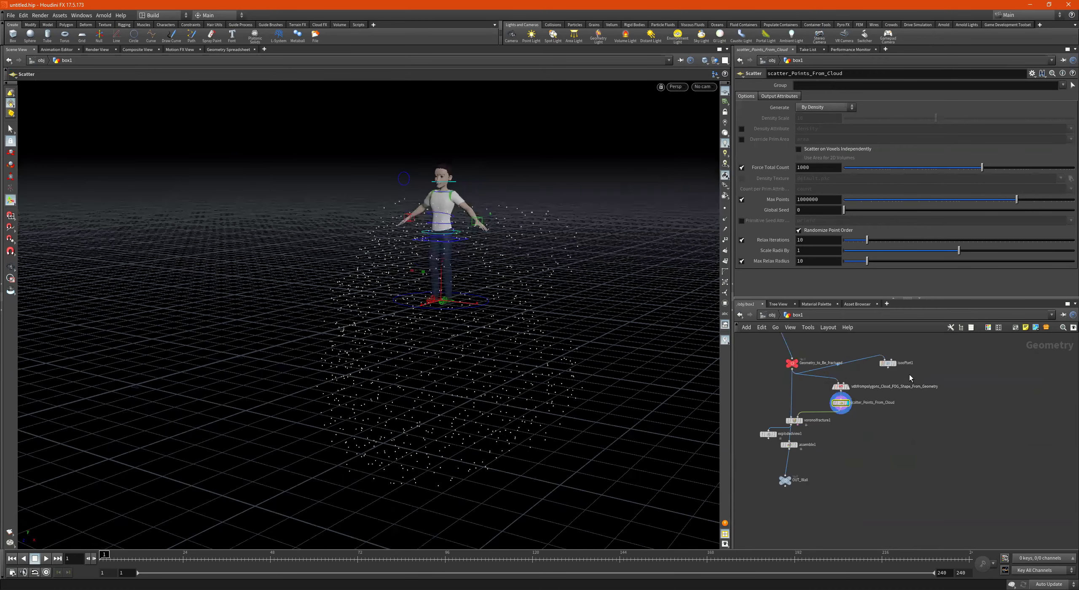
pyautogui.scroll(5, 849, 385)
pyautogui.press('Tab')
pyautogui.moveTo(847, 420)
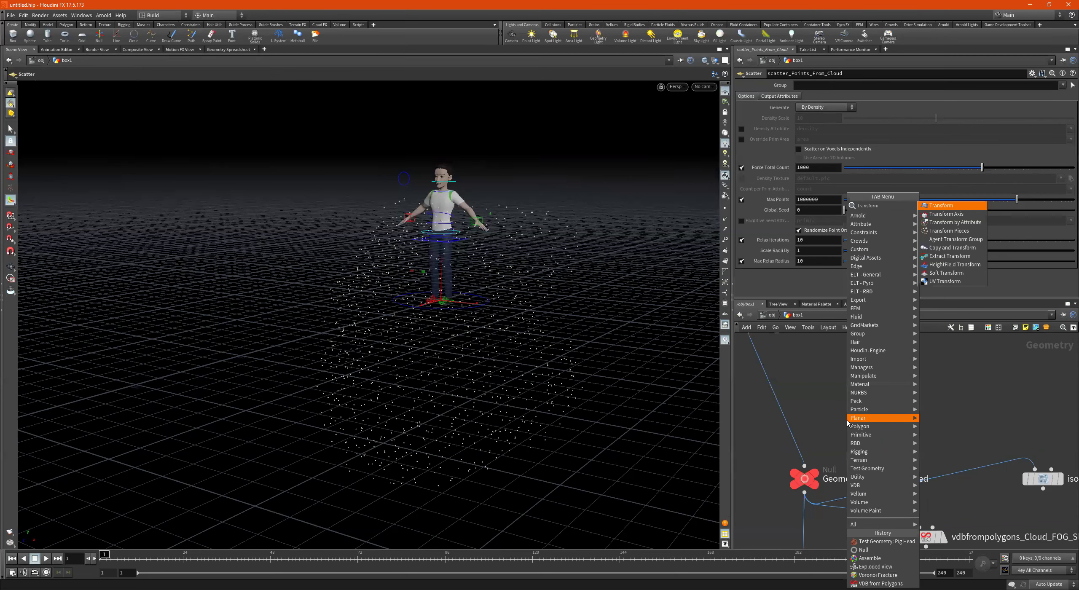
pyautogui.press('Escape')
pyautogui.click(846, 421)
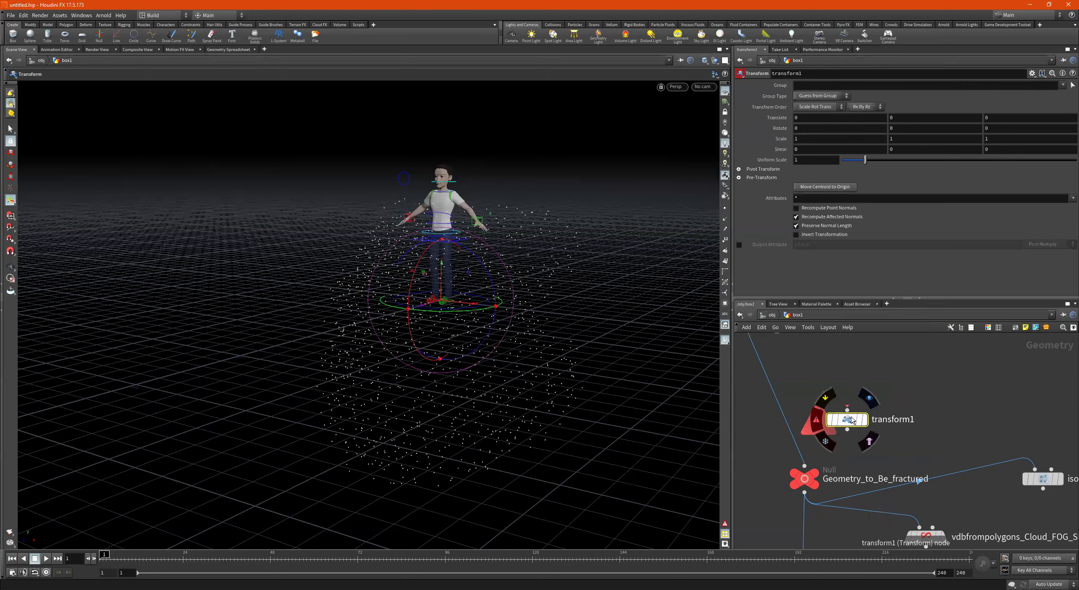
pyautogui.moveTo(846, 419); pyautogui.dragTo(794, 419)
pyautogui.moveTo(884, 374); pyautogui.dragTo(953, 406, button='middle')
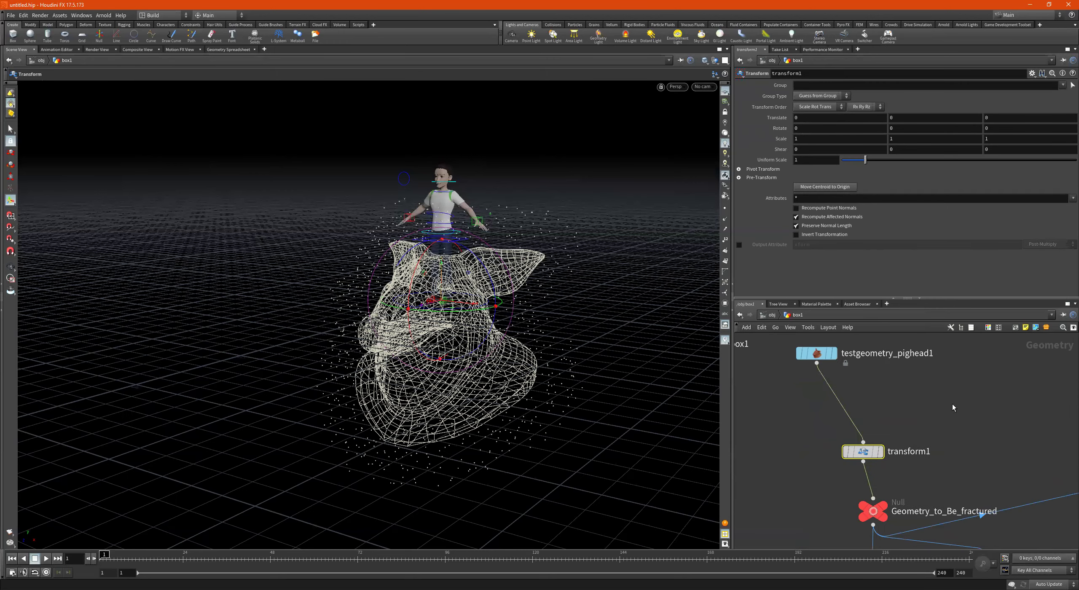
# Set the pig head's uniform scale to 0.5 and move it to about 1.24 in Y and 1.33 in Z, beside the mannequin.
pyautogui.moveTo(868, 160); pyautogui.dragTo(853, 164)
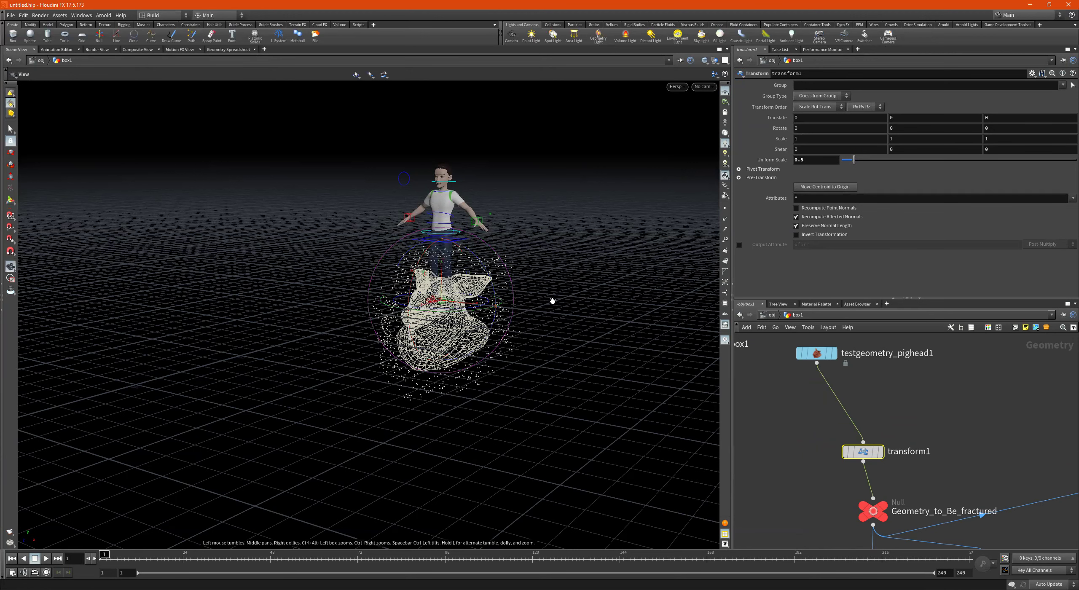
pyautogui.keyDown('alt'); pyautogui.moveTo(549, 301); pyautogui.dragTo(540, 300); pyautogui.keyUp('alt')
pyautogui.moveTo(446, 263); pyautogui.dragTo(451, 146)
pyautogui.keyDown('alt'); pyautogui.moveTo(459, 186); pyautogui.dragTo(457, 215); pyautogui.keyUp('alt')
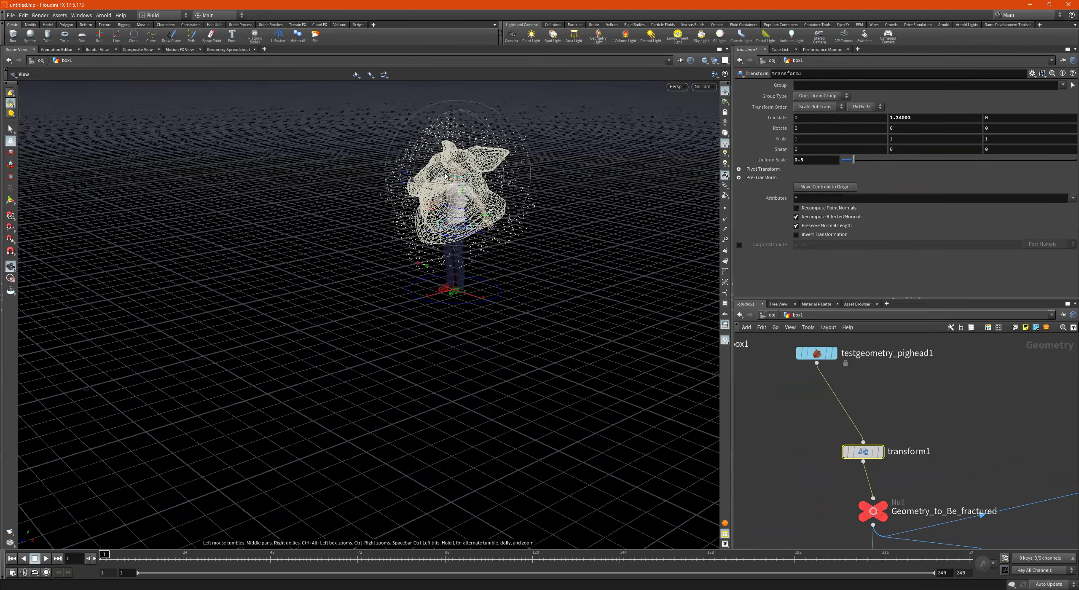
pyautogui.moveTo(349, 201); pyautogui.dragTo(252, 198)
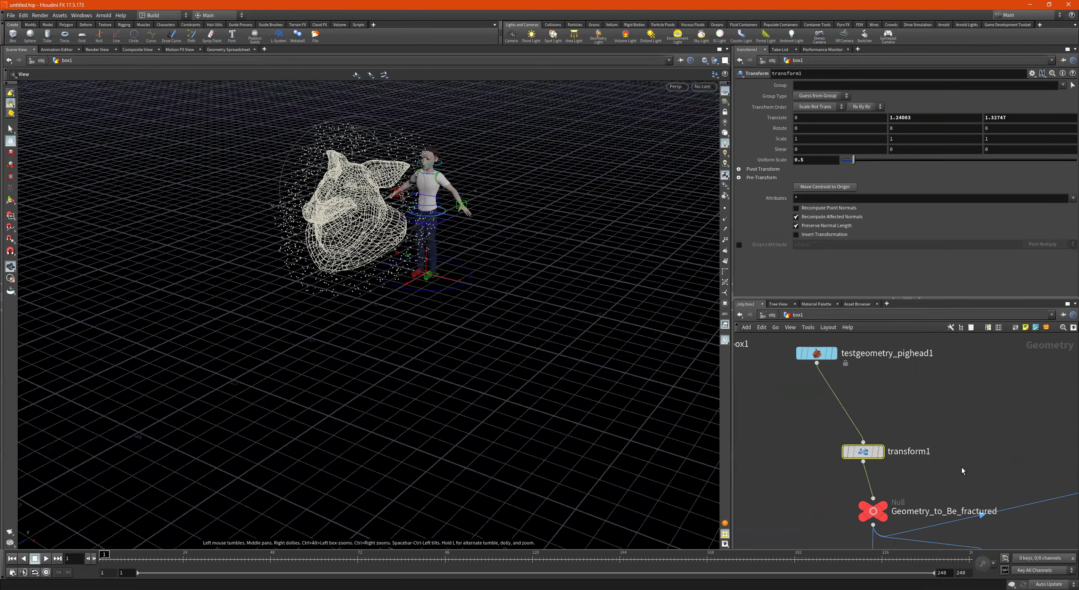
# Set Force Total Count to 100 on the scatter_Points_From_Cloud node.
pyautogui.scroll(-5, 901, 413)
pyautogui.scroll(5, 876, 484)
pyautogui.click(813, 498)
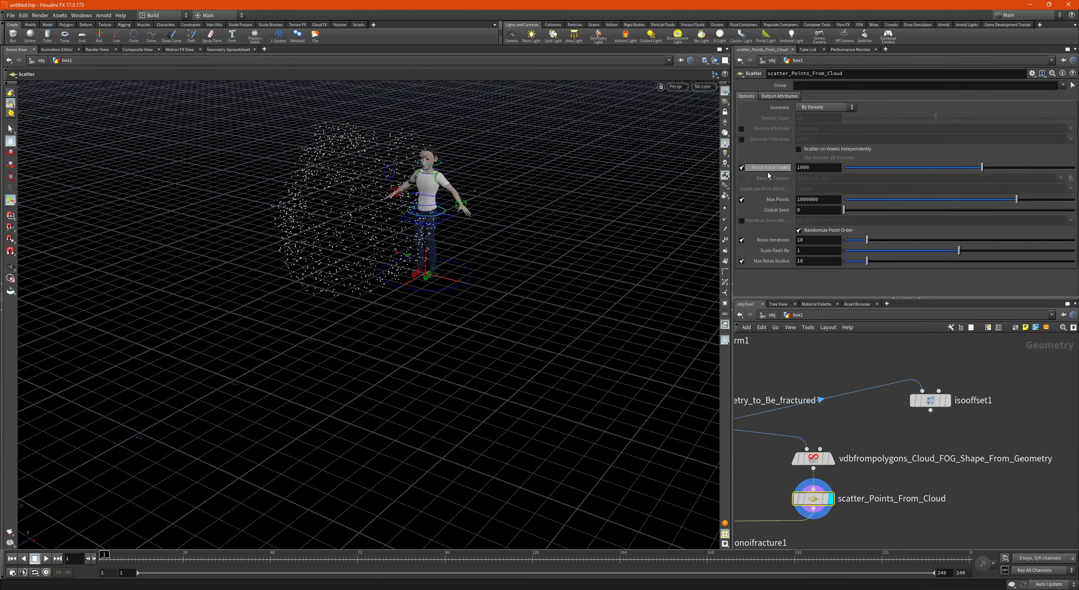
pyautogui.press('Escape')
pyautogui.moveTo(635, 173); pyautogui.dragTo(471, 236)
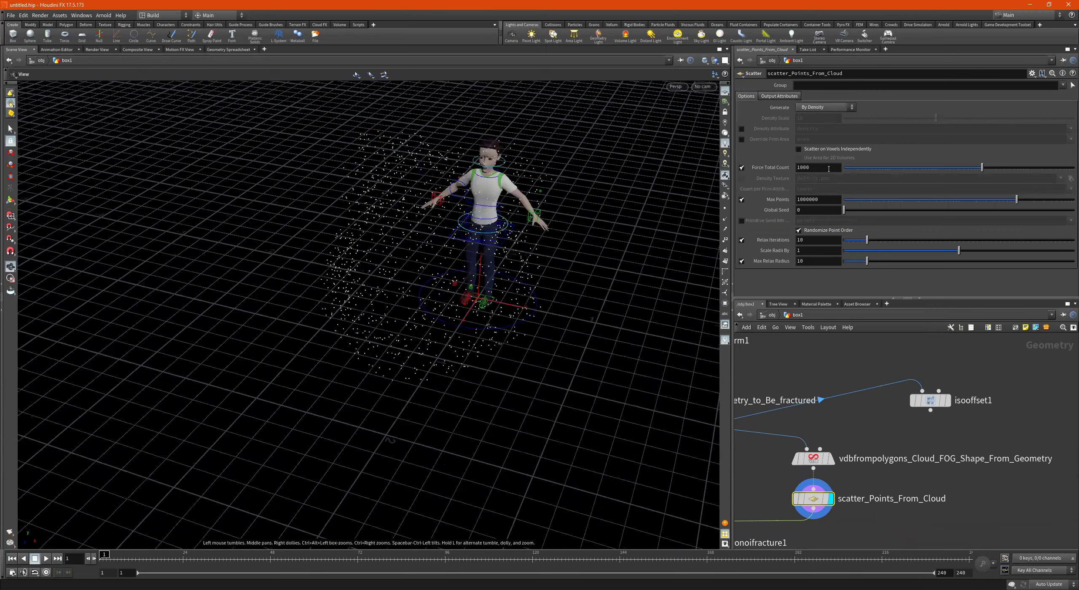
pyautogui.press('Return')
pyautogui.press('BackSpace')
pyautogui.press('Return')
pyautogui.keyDown('alt'); pyautogui.moveTo(507, 362); pyautogui.dragTo(484, 267, button='right'); pyautogui.keyUp('alt')
pyautogui.keyDown('alt'); pyautogui.moveTo(484, 267); pyautogui.dragTo(465, 252); pyautogui.keyUp('alt')
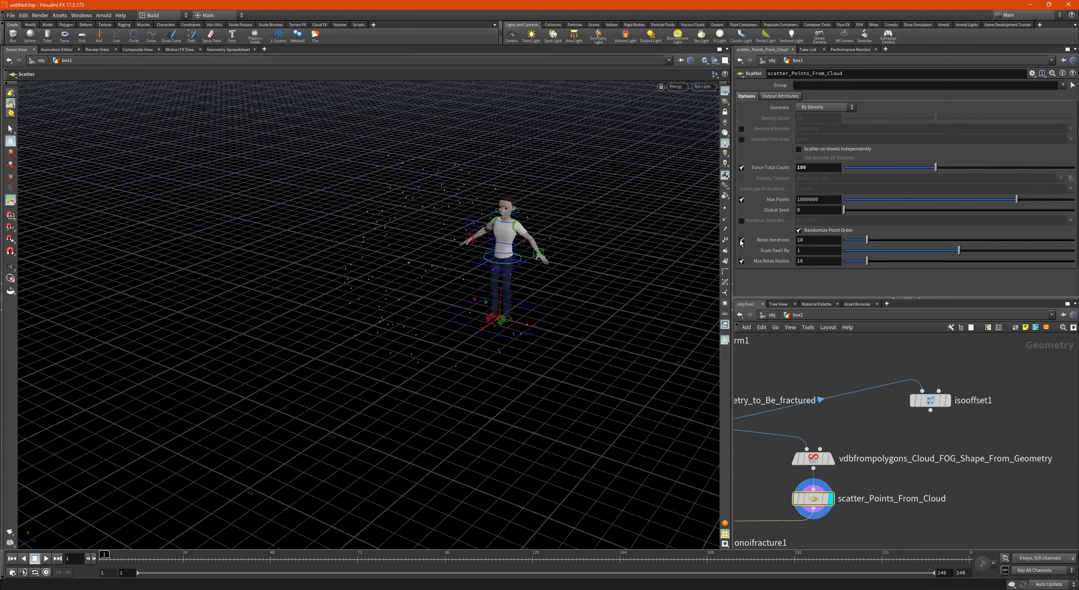
# Switch Relax Iterations off and back on twice to compare the distribution of the scattered points.
pyautogui.click(741, 240)
pyautogui.press('Escape')
pyautogui.moveTo(577, 249); pyautogui.dragTo(512, 218)
pyautogui.moveTo(438, 216); pyautogui.dragTo(494, 266)
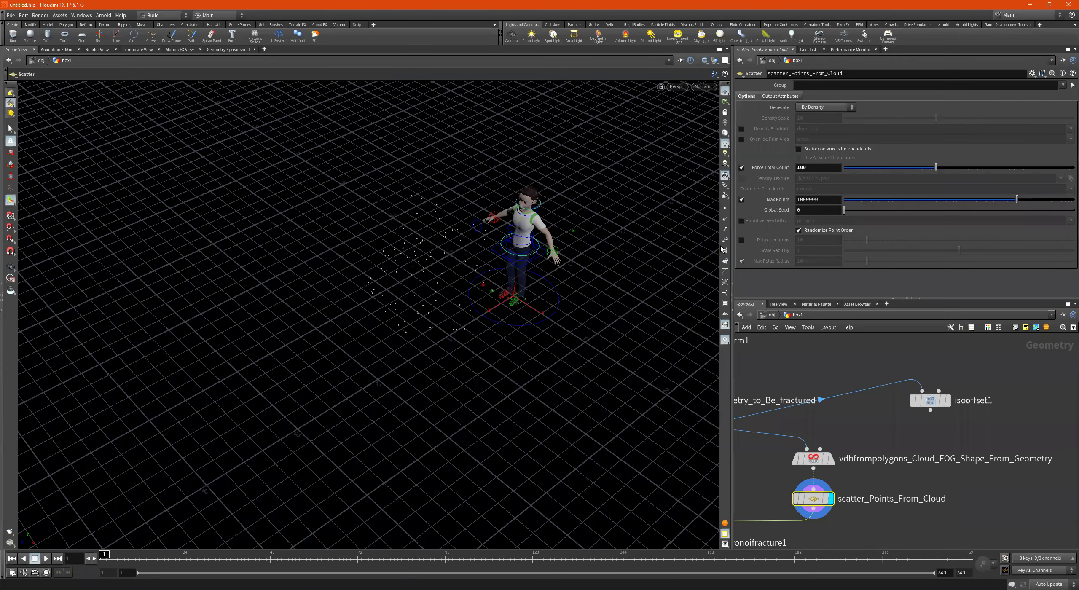
pyautogui.click(741, 240)
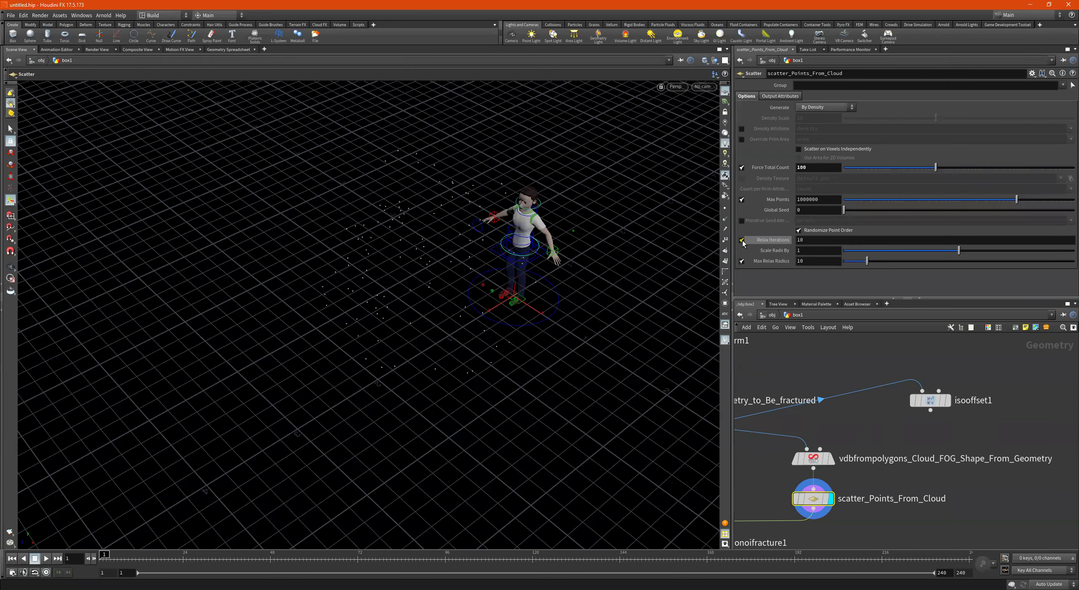
pyautogui.click(742, 240)
pyautogui.press('Escape')
pyautogui.moveTo(455, 250); pyautogui.dragTo(426, 212)
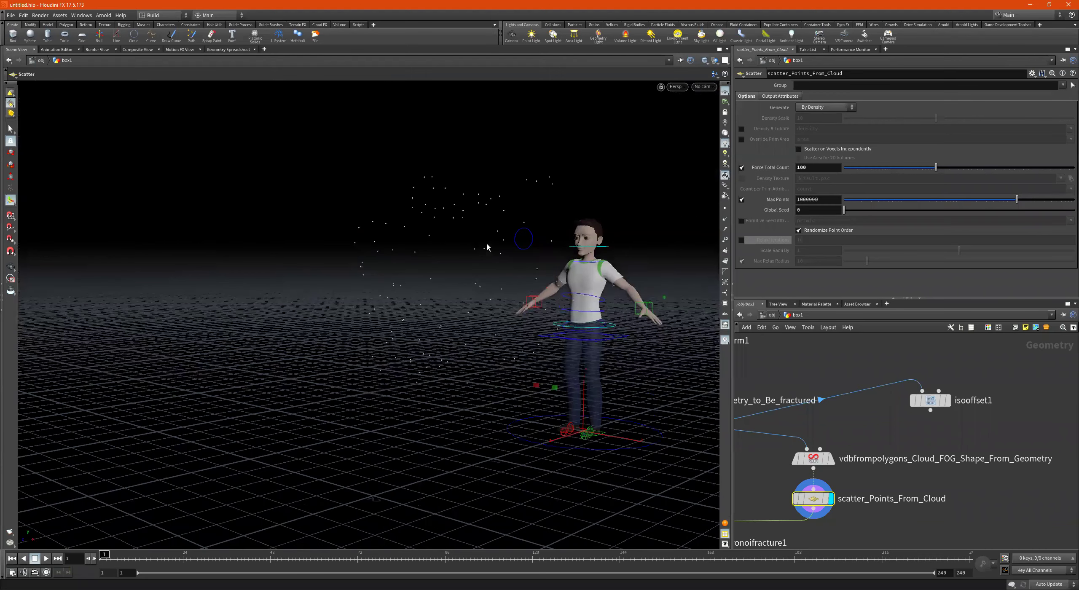
pyautogui.keyDown('alt'); pyautogui.moveTo(486, 242); pyautogui.dragTo(521, 276); pyautogui.keyUp('alt')
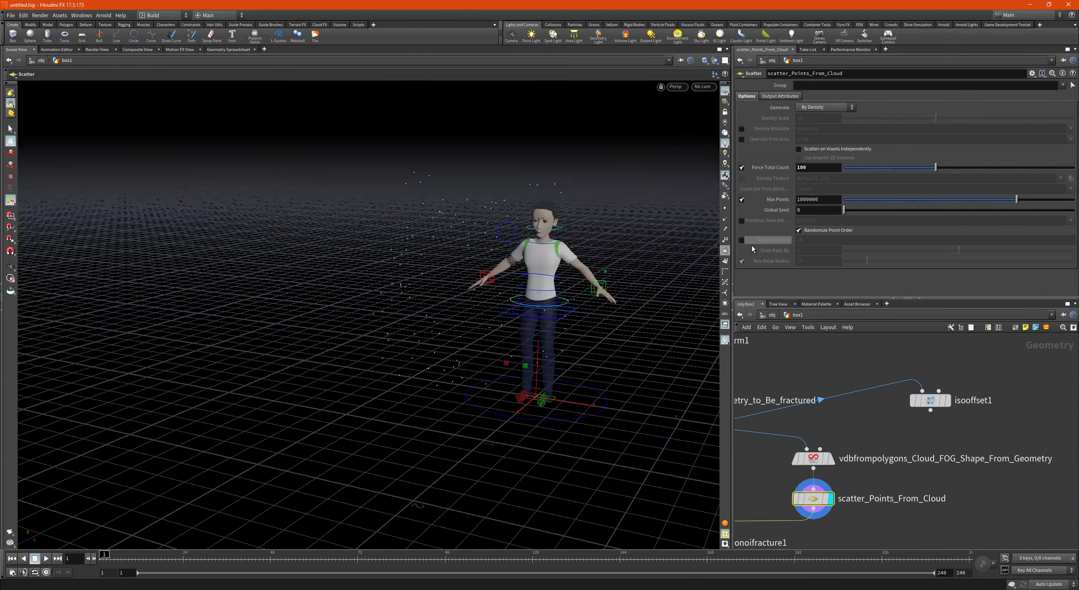
pyautogui.click(741, 240)
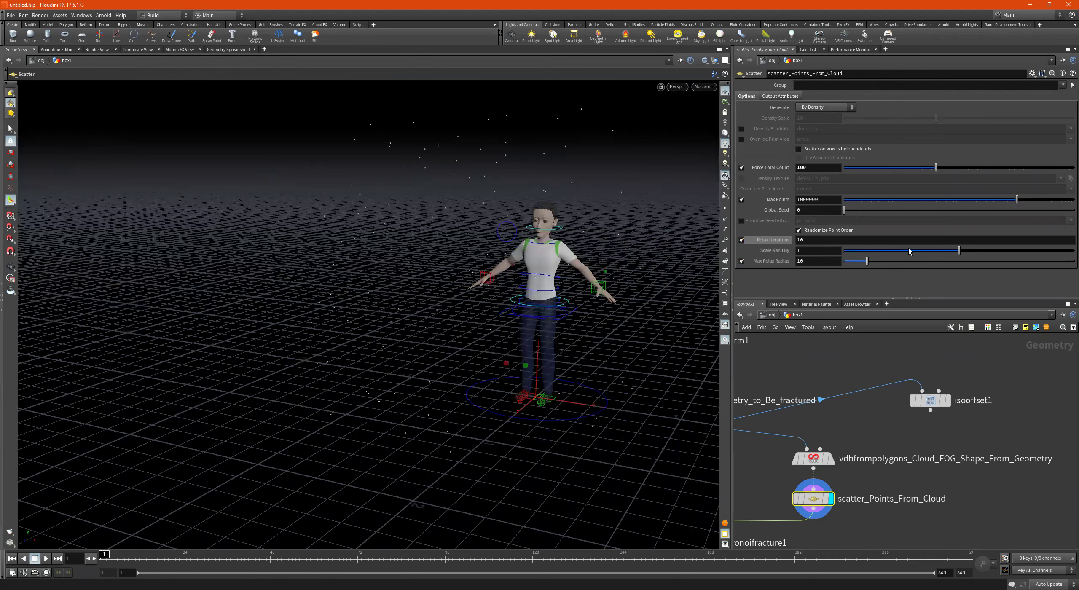
# Set the scatter node's Scale Radii By to 0.011 and its Global Seed to 1.28.
pyautogui.moveTo(908, 251); pyautogui.dragTo(845, 250)
pyautogui.moveTo(845, 212); pyautogui.dragTo(851, 212)
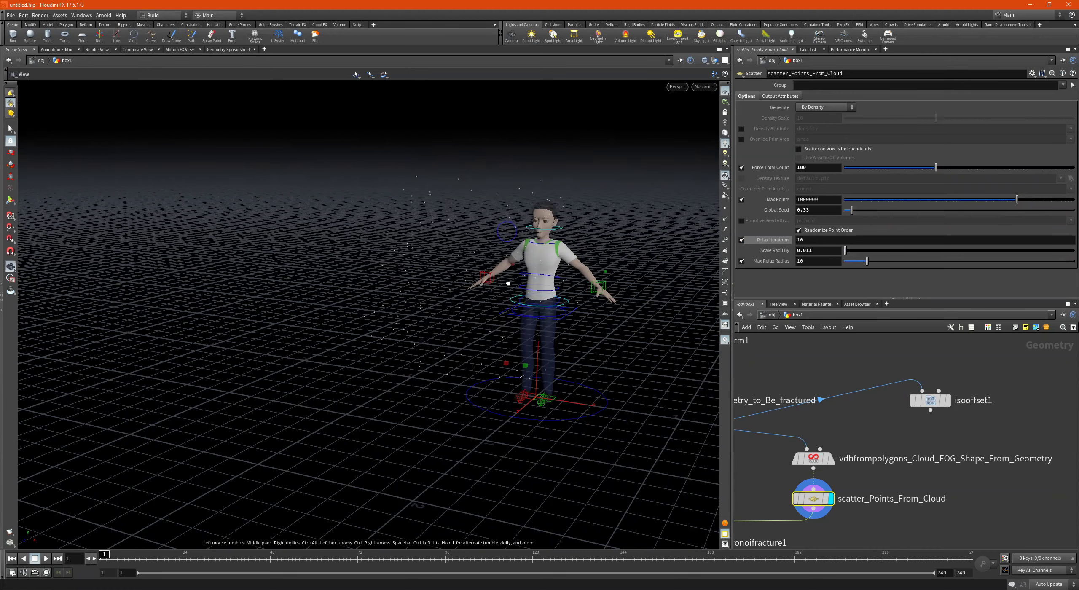
pyautogui.keyDown('alt'); pyautogui.moveTo(508, 284); pyautogui.dragTo(515, 297); pyautogui.keyUp('alt')
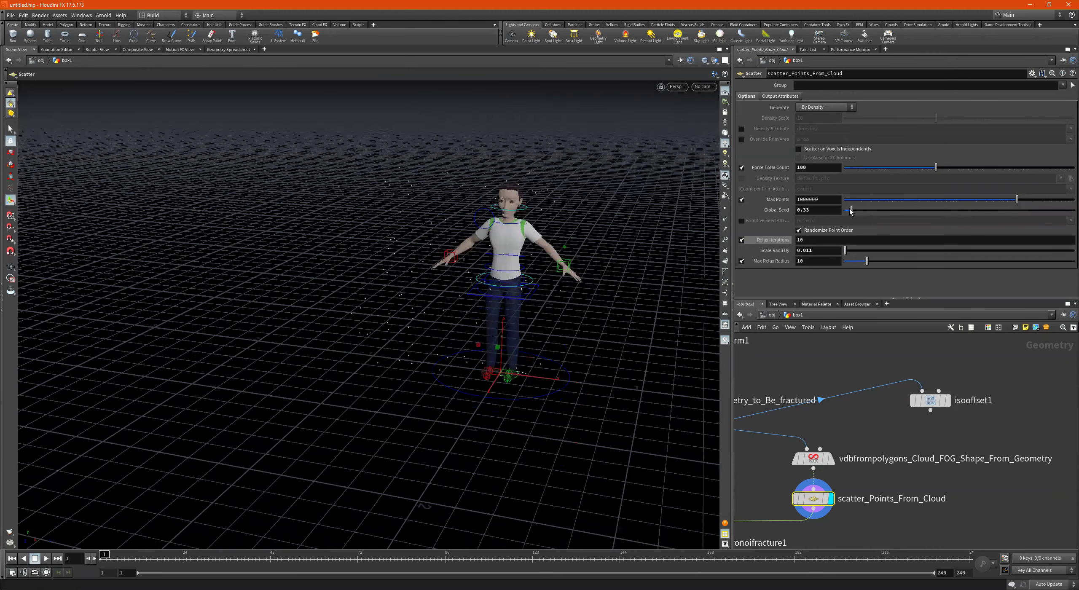
pyautogui.click(850, 211)
pyautogui.click(838, 211)
pyautogui.write('1')
pyautogui.moveTo(887, 215); pyautogui.dragTo(873, 213)
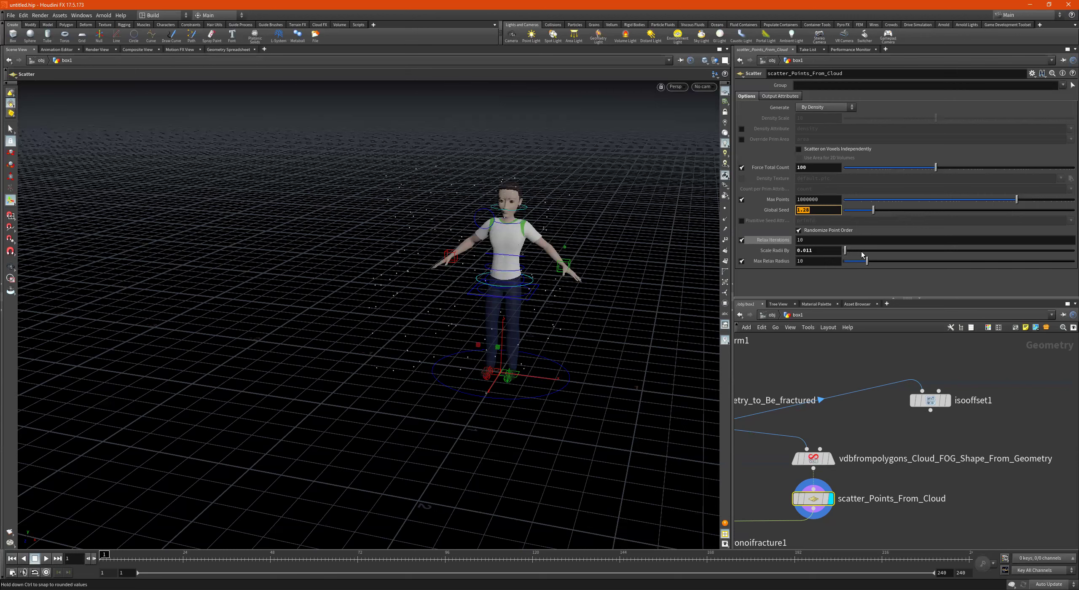
pyautogui.click(785, 211)
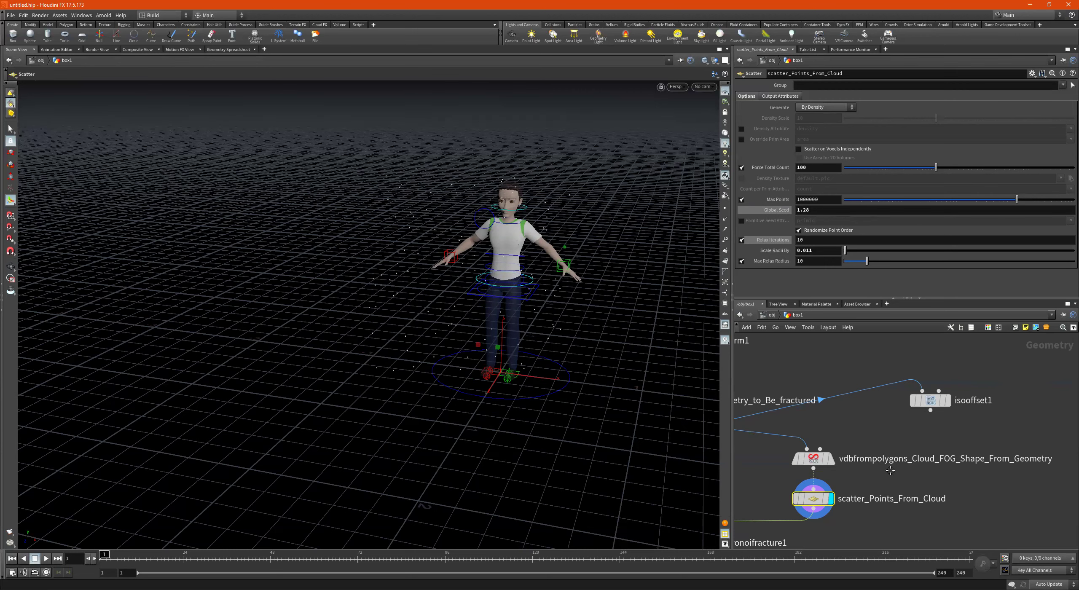
# Display the voronoifracture1 node's result in the viewport.
pyautogui.moveTo(890, 471); pyautogui.dragTo(1057, 415, button='middle')
pyautogui.scroll(-1, 1054, 416)
pyautogui.scroll(2, 828, 495)
pyautogui.moveTo(870, 461); pyautogui.dragTo(964, 473)
pyautogui.moveTo(916, 471)
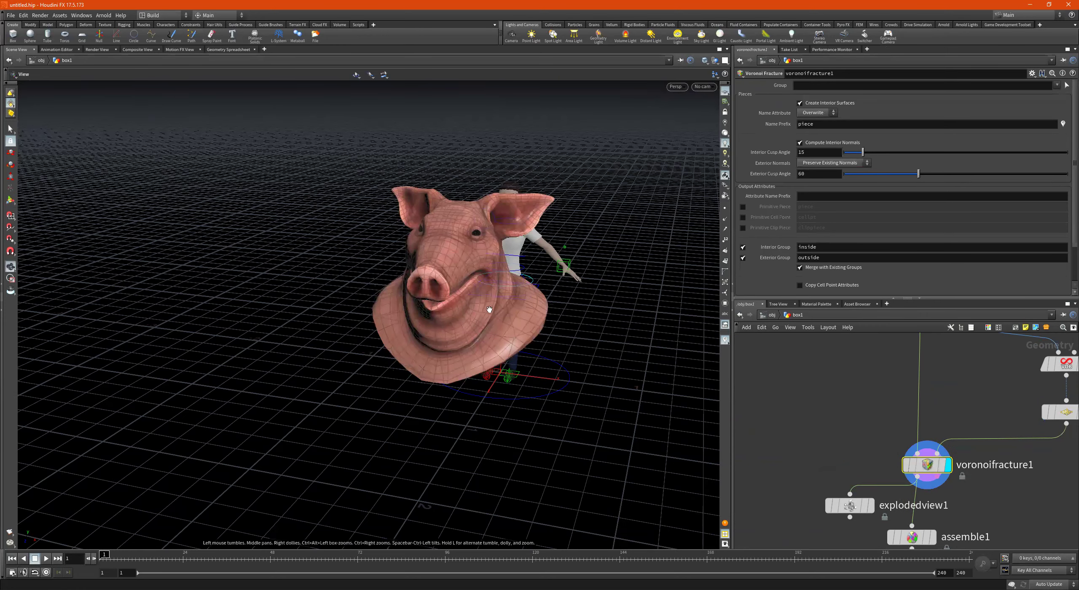
pyautogui.keyDown('alt'); pyautogui.moveTo(505, 274); pyautogui.dragTo(532, 282); pyautogui.keyUp('alt')
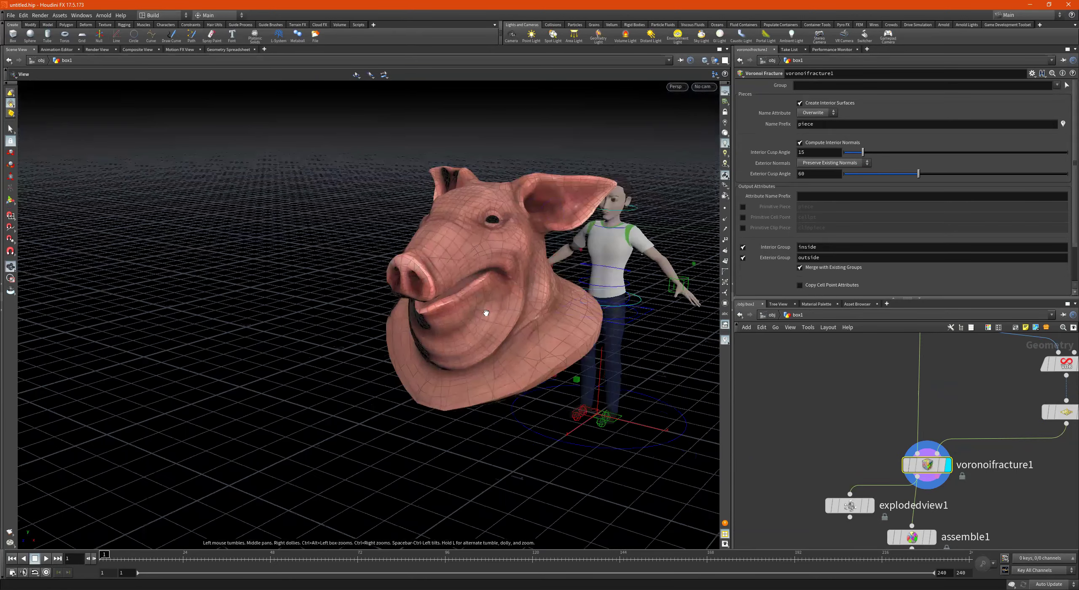
pyautogui.keyDown('alt'); pyautogui.moveTo(484, 316); pyautogui.dragTo(529, 329); pyautogui.keyUp('alt')
# Move the explodedview1 node farther out from the main chain and display its exploded pig head pieces in the viewport.
pyautogui.moveTo(844, 508); pyautogui.dragTo(795, 504)
pyautogui.press('Escape')
pyautogui.moveTo(602, 349); pyautogui.dragTo(485, 337)
pyautogui.moveTo(476, 264); pyautogui.dragTo(562, 249, button='right')
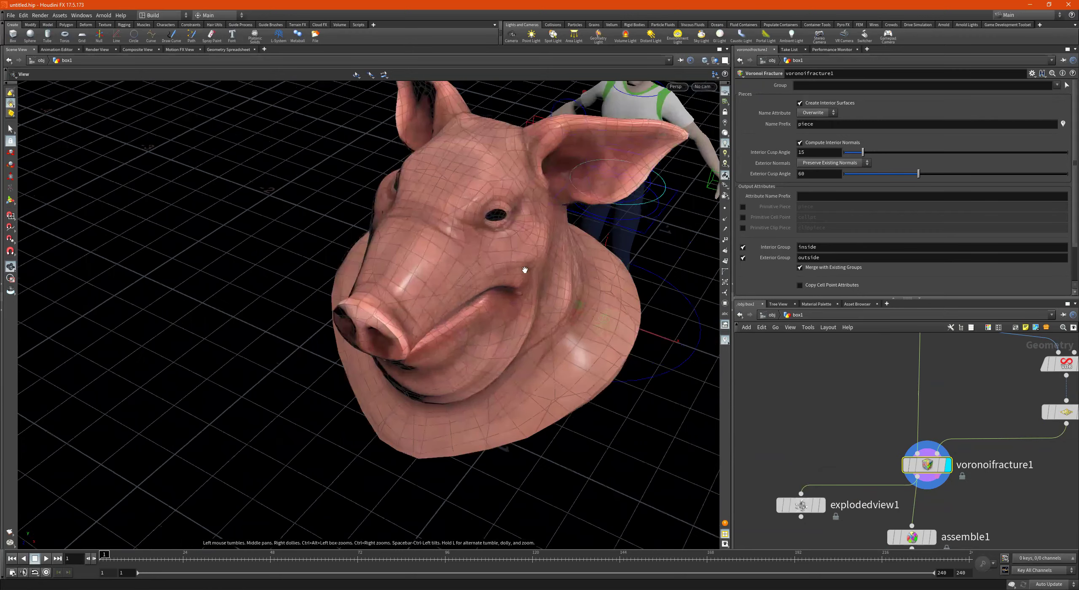
pyautogui.moveTo(510, 269); pyautogui.dragTo(533, 253)
pyautogui.click(818, 505)
pyautogui.click(803, 506)
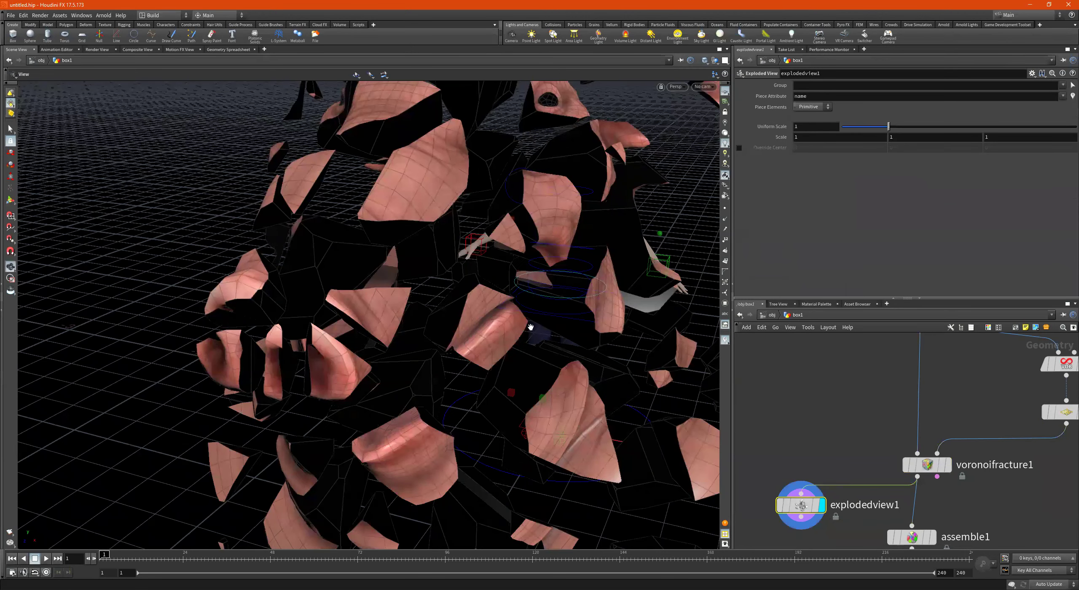
pyautogui.keyDown('alt'); pyautogui.moveTo(526, 324); pyautogui.dragTo(370, 327, button='right'); pyautogui.keyUp('alt')
pyautogui.moveTo(415, 277); pyautogui.dragTo(452, 268)
pyautogui.moveTo(361, 253); pyautogui.dragTo(430, 255)
pyautogui.moveTo(429, 254); pyautogui.dragTo(589, 249, button='right')
# Wire isooffset1 into scatter_Points_From_Cloud in place of the VDB from Polygons node to compare the fracture pieces.
pyautogui.scroll(-4, 1032, 453)
pyautogui.moveTo(1061, 461); pyautogui.dragTo(943, 487, button='middle')
pyautogui.scroll(4, 937, 453)
pyautogui.moveTo(546, 353); pyautogui.dragTo(468, 364)
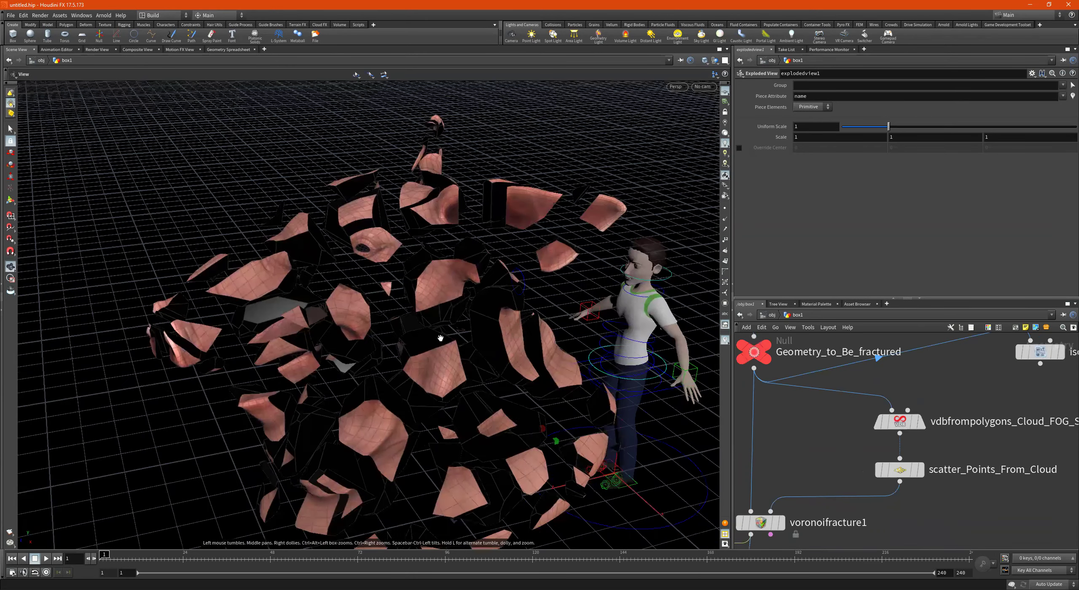
pyautogui.moveTo(492, 327); pyautogui.dragTo(467, 367, button='right')
pyautogui.moveTo(467, 367); pyautogui.dragTo(567, 283)
pyautogui.scroll(-3, 986, 391)
pyautogui.moveTo(1028, 359); pyautogui.dragTo(991, 390, button='middle')
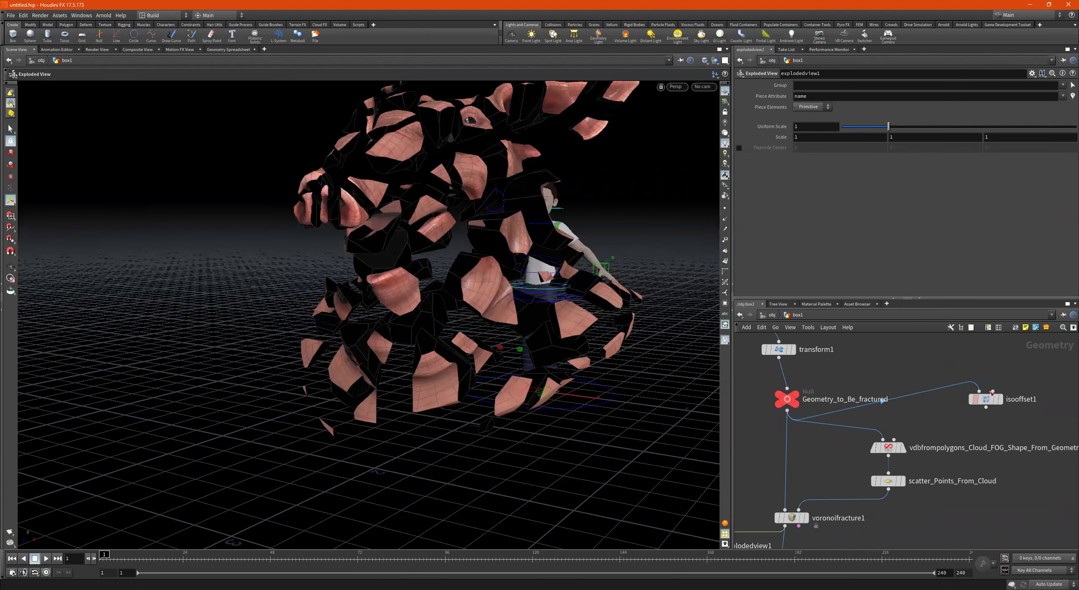
pyautogui.scroll(3, 991, 390)
pyautogui.moveTo(986, 403); pyautogui.dragTo(857, 506)
pyautogui.scroll(1, 843, 473)
pyautogui.scroll(-2, 891, 484)
pyautogui.press('Escape')
pyautogui.moveTo(567, 302); pyautogui.dragTo(547, 342)
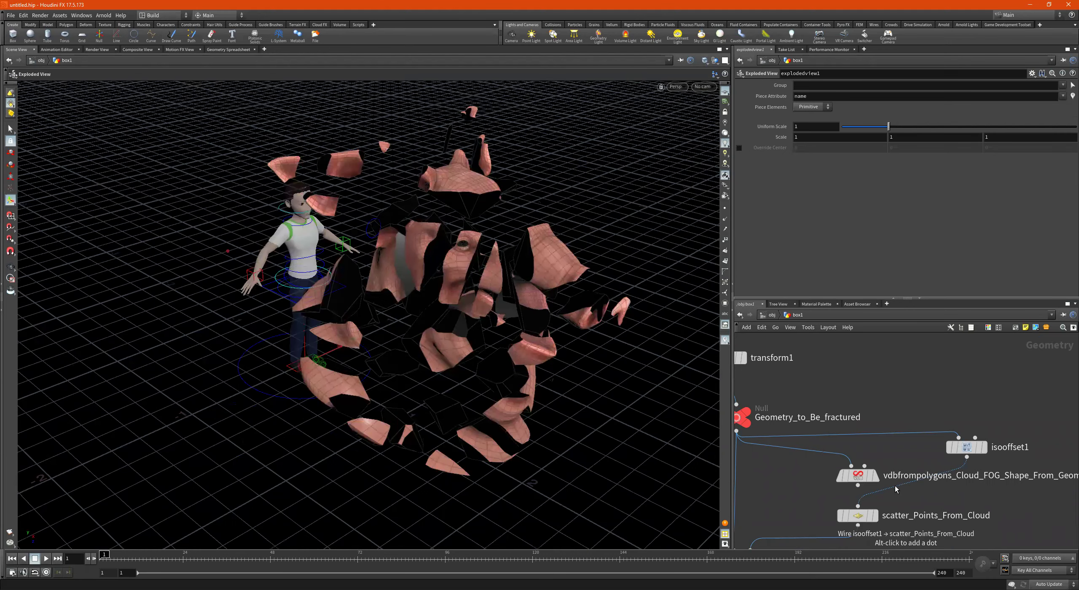
# Reconnect the VDB from Polygons output to scatter_Points_From_Cloud and examine the resulting exploded pieces.
pyautogui.moveTo(894, 485); pyautogui.dragTo(857, 485)
pyautogui.keyDown('alt'); pyautogui.moveTo(508, 329); pyautogui.dragTo(544, 331); pyautogui.keyUp('alt')
pyautogui.moveTo(575, 298); pyautogui.dragTo(660, 247)
pyautogui.moveTo(661, 203); pyautogui.dragTo(366, 281)
pyautogui.moveTo(296, 291); pyautogui.dragTo(474, 312)
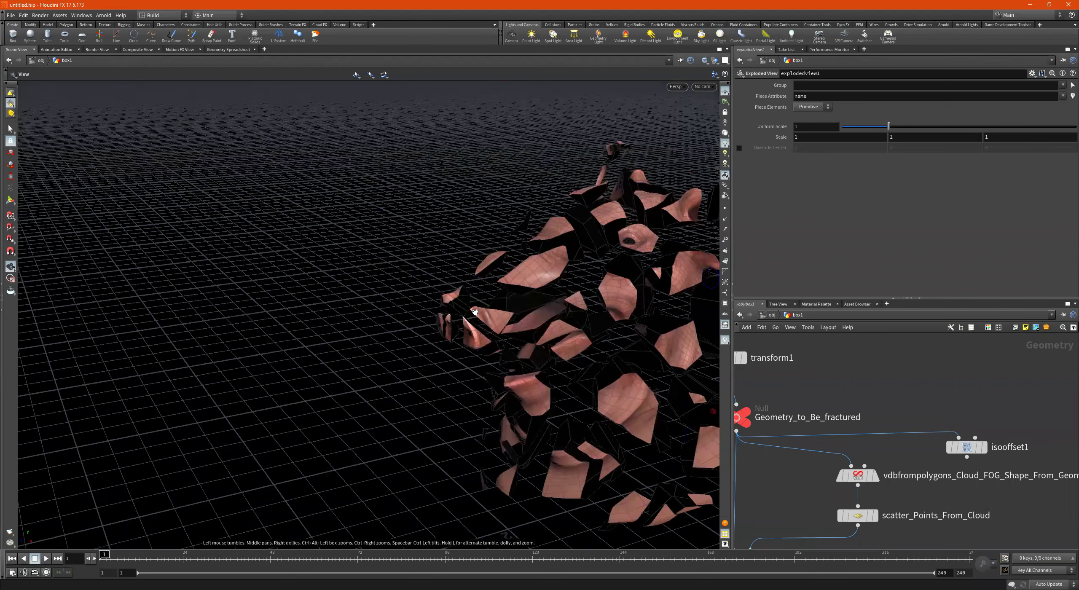
pyautogui.moveTo(279, 277); pyautogui.dragTo(527, 322)
pyautogui.moveTo(450, 272); pyautogui.dragTo(514, 354)
pyautogui.scroll(3, 865, 501)
# Feed scatter_Points_From_Cloud from the isooffset1 node again and inspect the exploded pig head from several sides.
pyautogui.moveTo(857, 501); pyautogui.dragTo(1011, 439)
pyautogui.press('Escape')
pyautogui.moveTo(499, 249); pyautogui.dragTo(485, 340)
pyautogui.moveTo(535, 394); pyautogui.dragTo(624, 415)
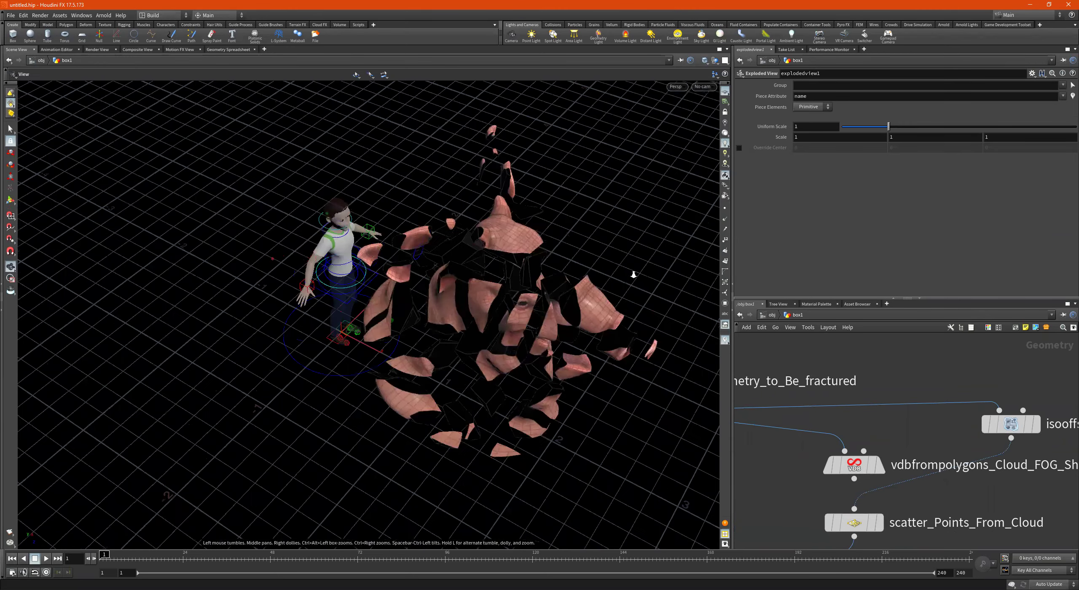
pyautogui.moveTo(653, 273); pyautogui.dragTo(696, 275, button='right')
pyautogui.moveTo(534, 303); pyautogui.dragTo(678, 268)
pyautogui.moveTo(453, 355); pyautogui.dragTo(809, 311)
pyautogui.moveTo(811, 273); pyautogui.dragTo(810, 227)
pyautogui.moveTo(541, 426); pyautogui.dragTo(527, 351, button='middle')
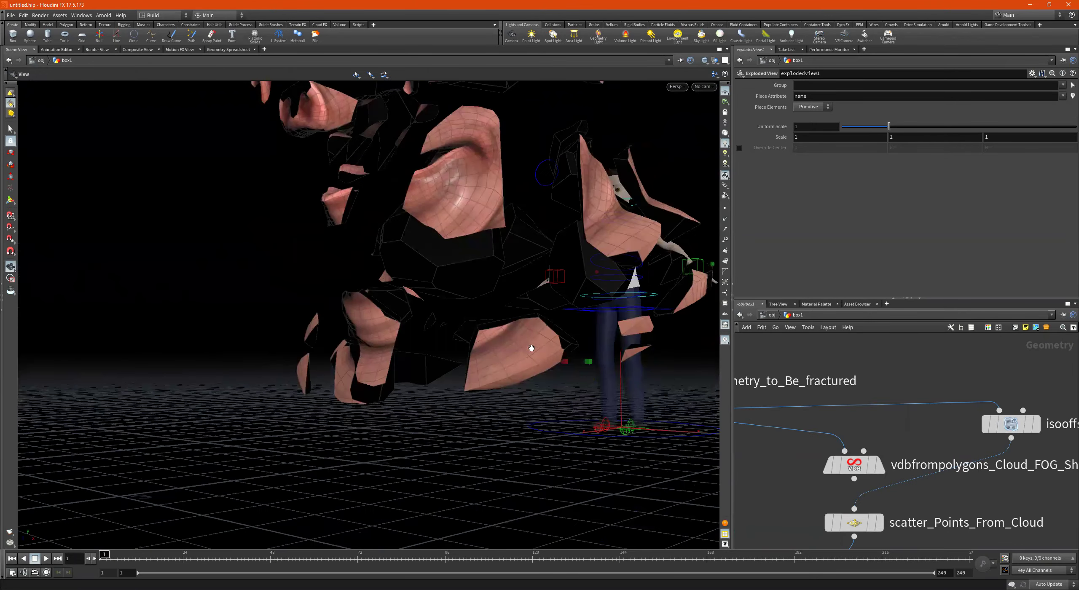
pyautogui.moveTo(589, 294); pyautogui.dragTo(761, 311)
pyautogui.moveTo(481, 270); pyautogui.dragTo(438, 465)
pyautogui.moveTo(384, 419); pyautogui.dragTo(295, 304)
# Rename the assemble1 node as assemble_Pack_our_bags.
pyautogui.scroll(-6, 825, 417)
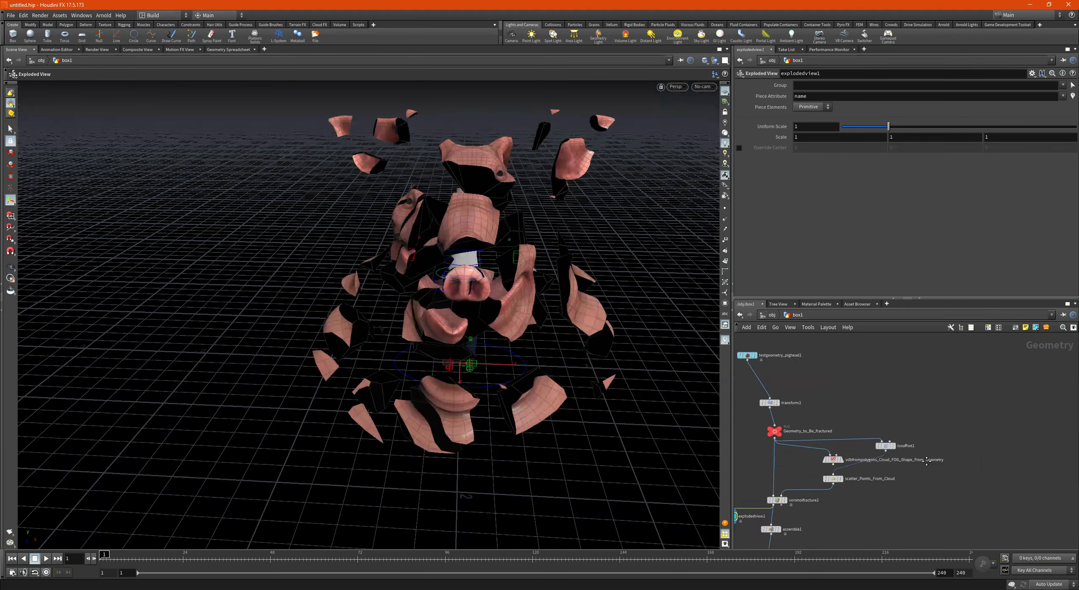
pyautogui.scroll(2, 766, 493)
pyautogui.moveTo(766, 494); pyautogui.dragTo(784, 441, button='middle')
pyautogui.scroll(2, 785, 442)
pyautogui.click(821, 456)
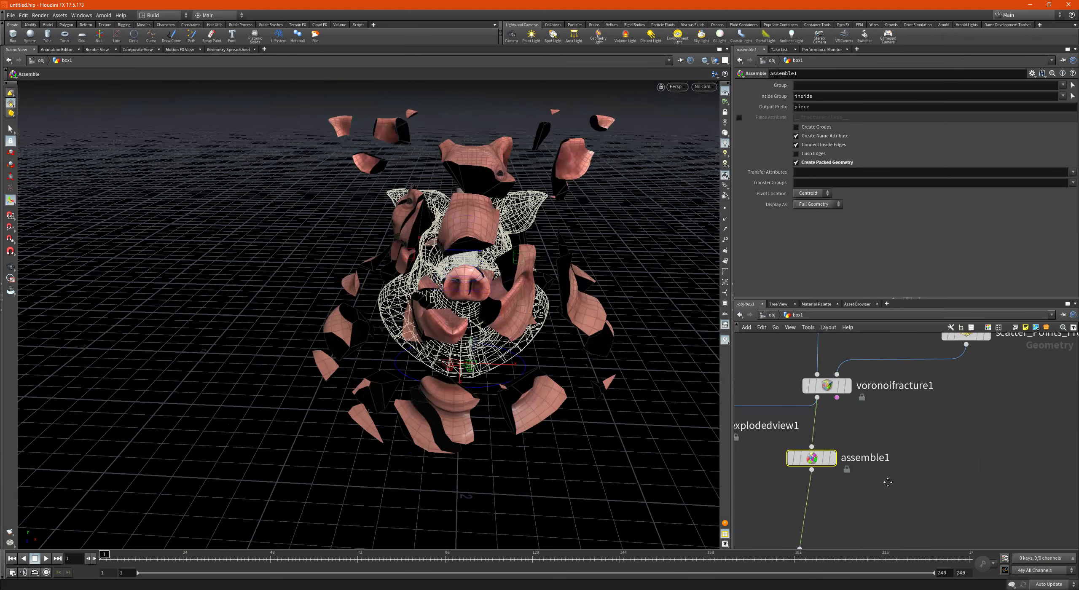
pyautogui.scroll(3, 871, 493)
pyautogui.moveTo(863, 484); pyautogui.dragTo(878, 481)
pyautogui.doubleClick(944, 473)
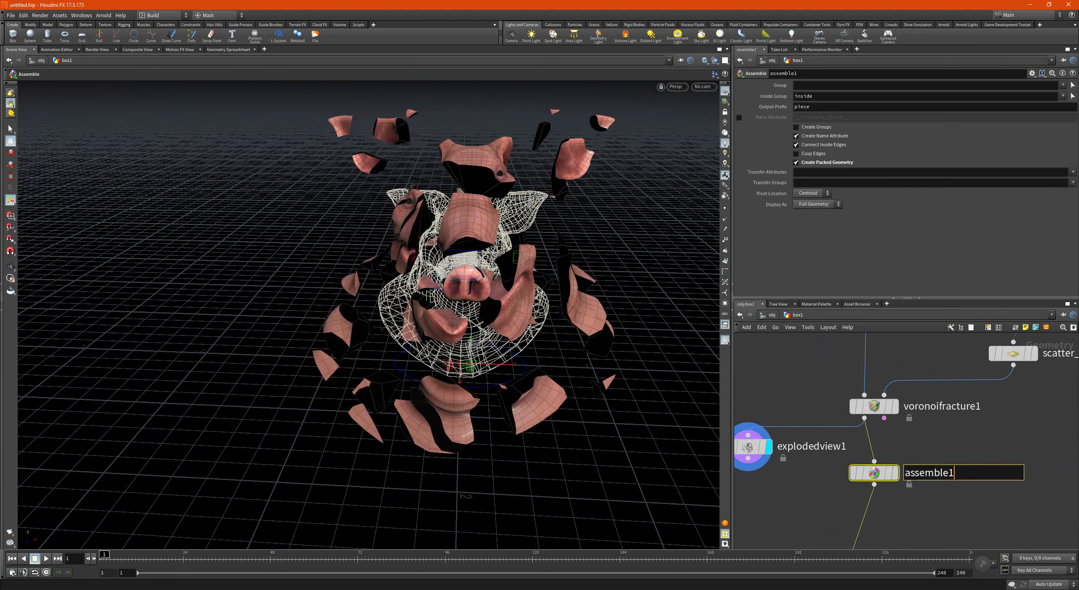
pyautogui.write('-')
pyautogui.press('BackSpace')
pyautogui.press('BackSpace')
pyautogui.write('_')
pyautogui.write('Pack')
pyautogui.write('_ou')
pyautogui.write('_our_bagsd')
pyautogui.press('BackSpace')
pyautogui.press('Return')
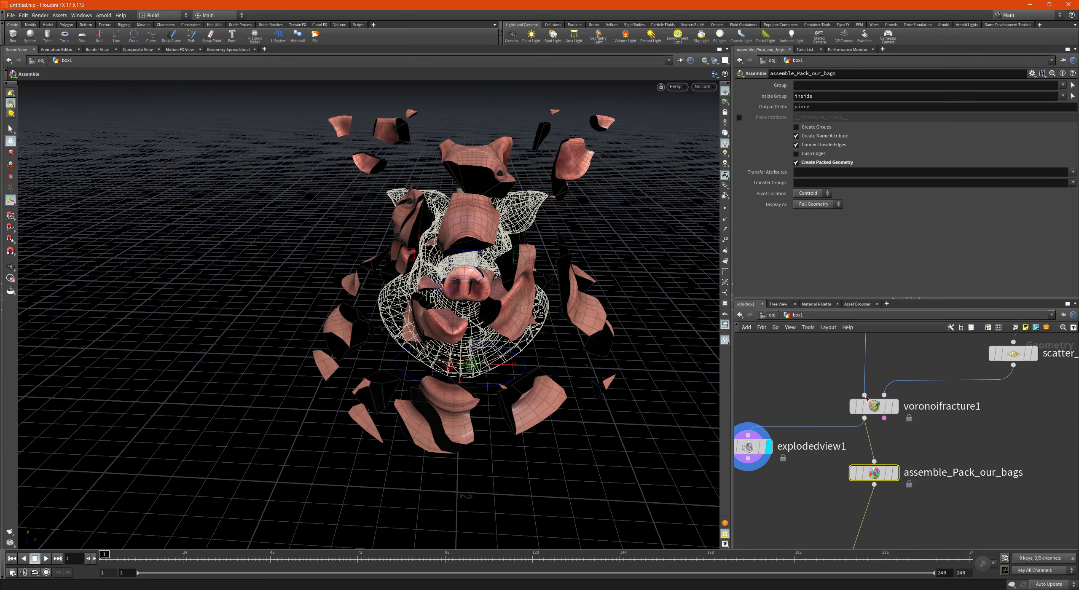
# Line up testgeometry_pighead1 and transform1 in a straight column above the Geometry_to_Be_fractured null.
pyautogui.scroll(-5, 865, 453)
pyautogui.moveTo(839, 400); pyautogui.dragTo(845, 471, button='middle')
pyautogui.scroll(3, 862, 386)
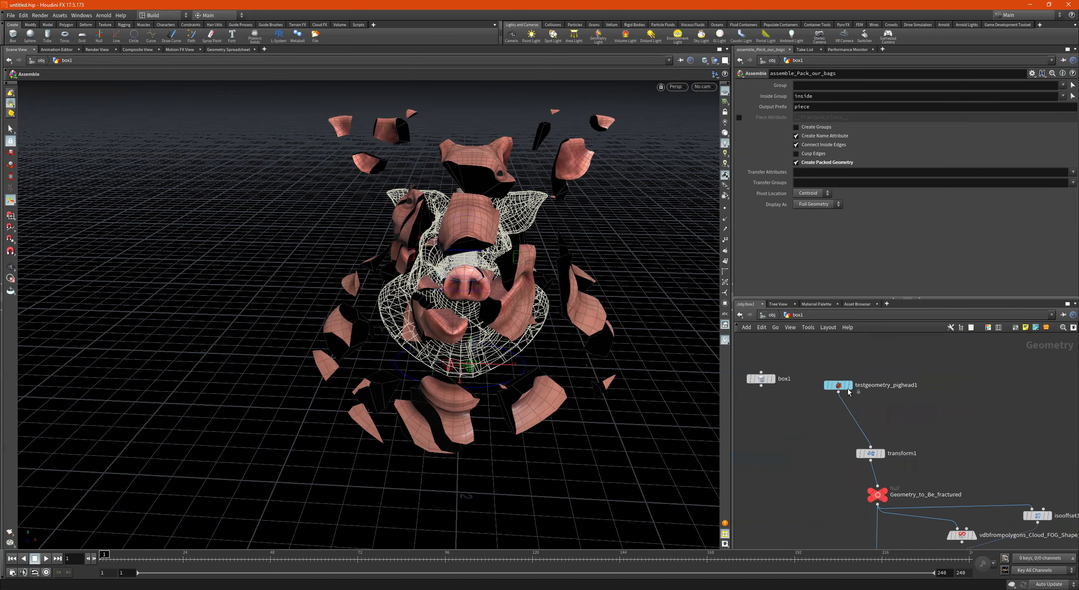
pyautogui.click(846, 388)
pyautogui.moveTo(837, 385); pyautogui.dragTo(872, 413)
pyautogui.moveTo(867, 456); pyautogui.dragTo(874, 456)
pyautogui.moveTo(870, 414); pyautogui.dragTo(878, 418)
# Examine the exploded pieces from the side and compare them with the geometry of the Geometry_to_Be_fractured null.
pyautogui.keyDown('alt'); pyautogui.moveTo(557, 330); pyautogui.dragTo(403, 315); pyautogui.keyUp('alt')
pyautogui.moveTo(380, 278); pyautogui.dragTo(517, 272)
pyautogui.press('Return')
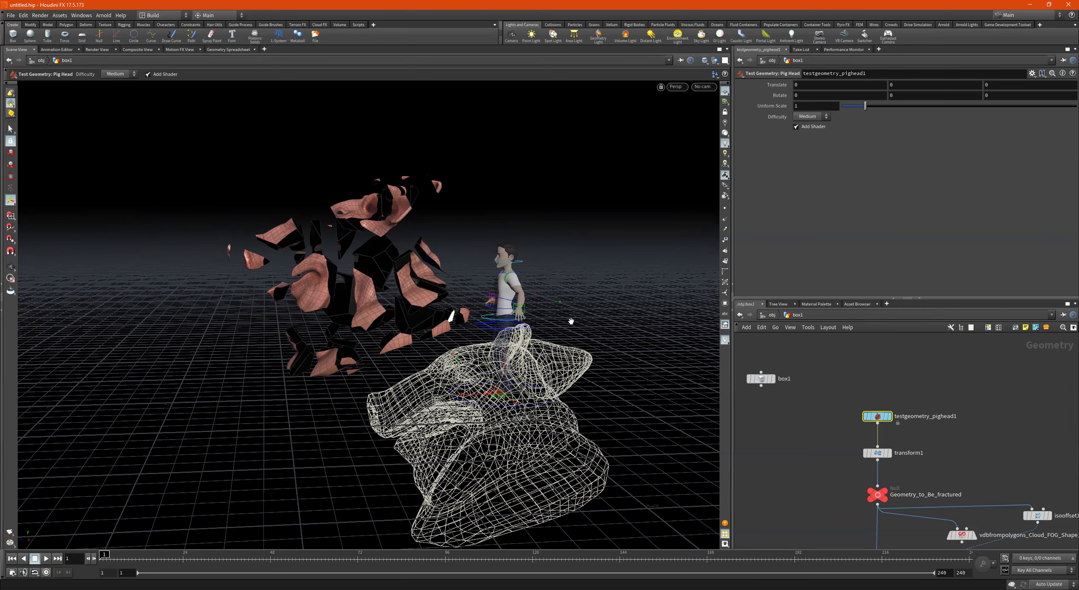
pyautogui.press('Escape')
pyautogui.moveTo(571, 318); pyautogui.dragTo(576, 221, button='middle')
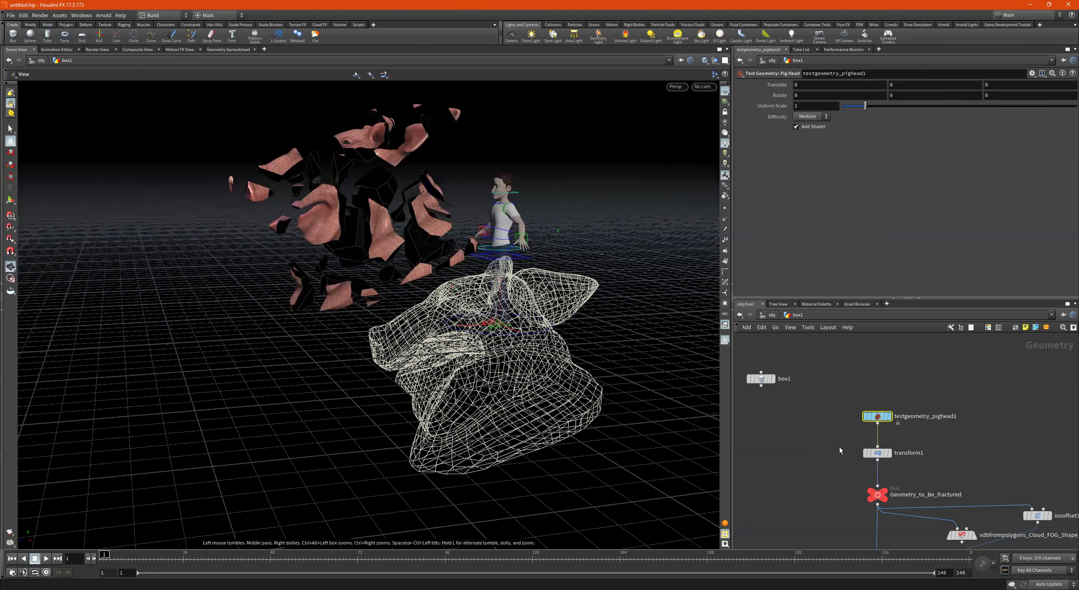
pyautogui.moveTo(914, 489); pyautogui.dragTo(874, 396, button='middle')
pyautogui.scroll(3, 873, 395)
pyautogui.click(808, 417)
pyautogui.scroll(-10, 885, 422)
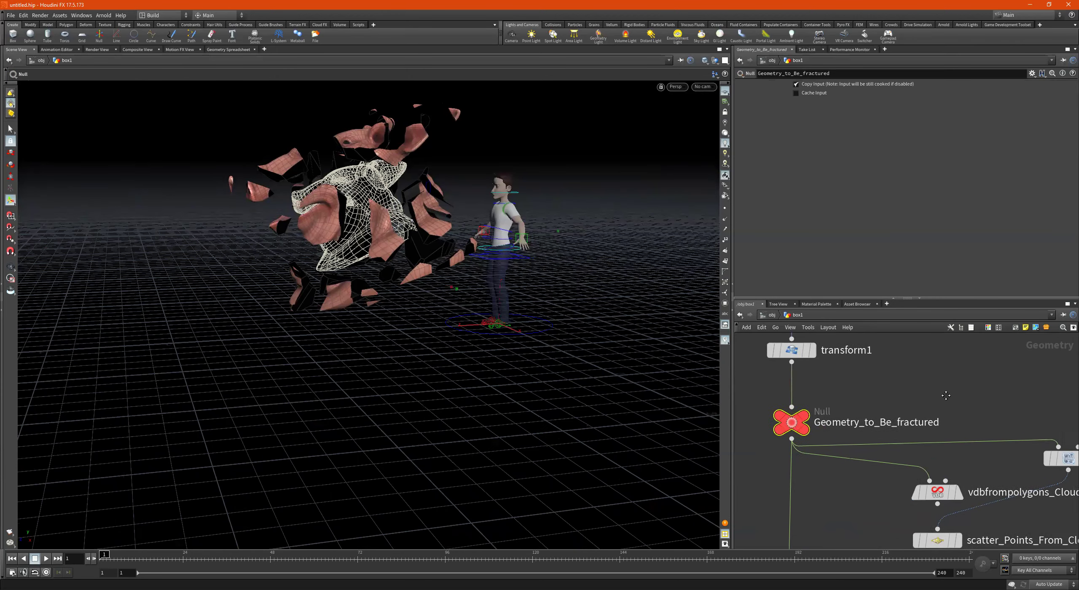
# Move the VDB from Polygons node farther above scatter_Points_From_Cloud, and place explodedview1 farther away from voronoifracture1.
pyautogui.scroll(6, 969, 393)
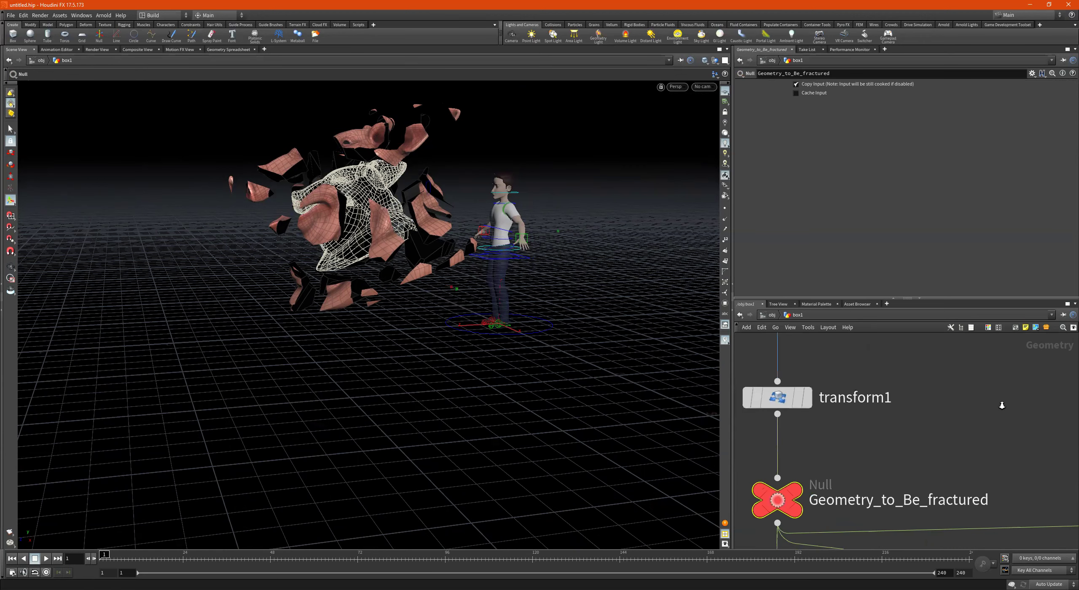
pyautogui.moveTo(990, 441); pyautogui.dragTo(969, 396, button='middle')
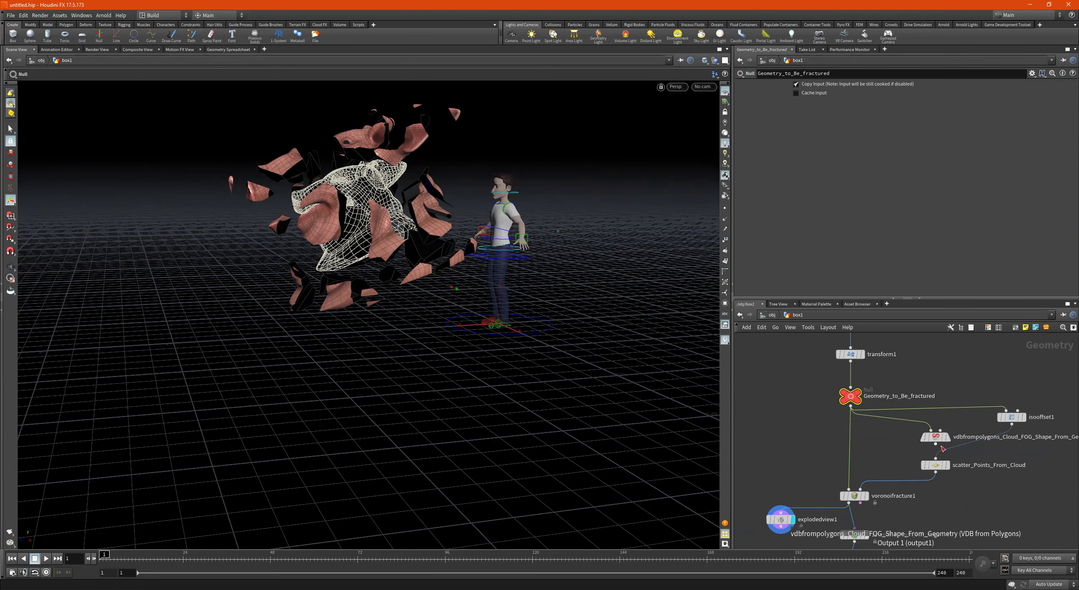
pyautogui.scroll(3, 941, 403)
pyautogui.moveTo(934, 431); pyautogui.dragTo(934, 409)
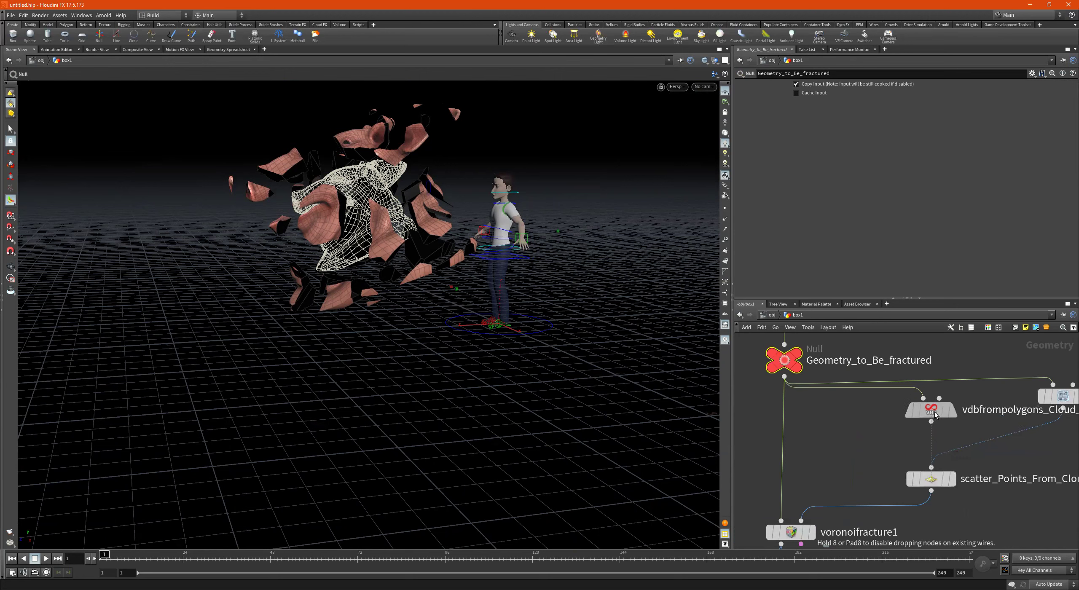
pyautogui.moveTo(845, 505); pyautogui.dragTo(914, 458, button='middle')
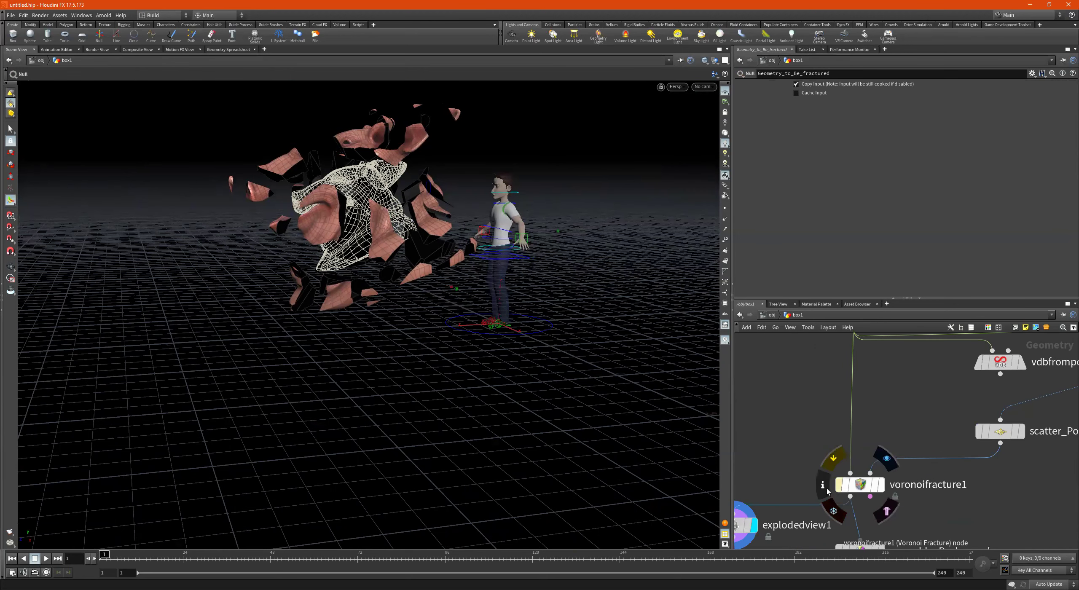
pyautogui.moveTo(820, 438); pyautogui.dragTo(886, 409, button='middle')
pyautogui.moveTo(840, 418); pyautogui.dragTo(797, 517)
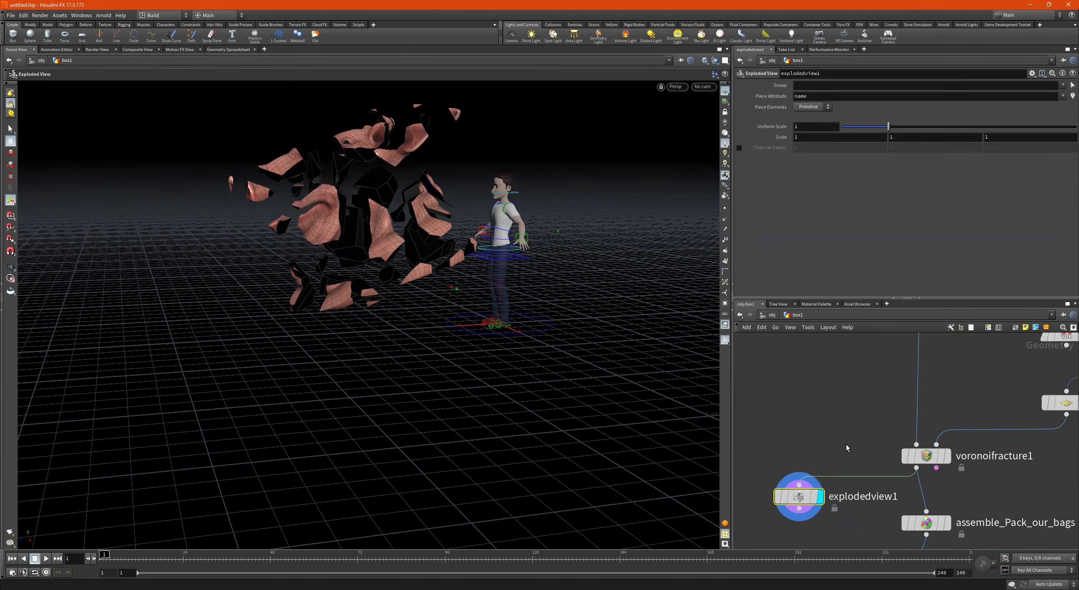
# Add a DOP Network node beside the OUT_Wall null.
pyautogui.moveTo(804, 512); pyautogui.dragTo(792, 414, button='middle')
pyautogui.click(913, 427)
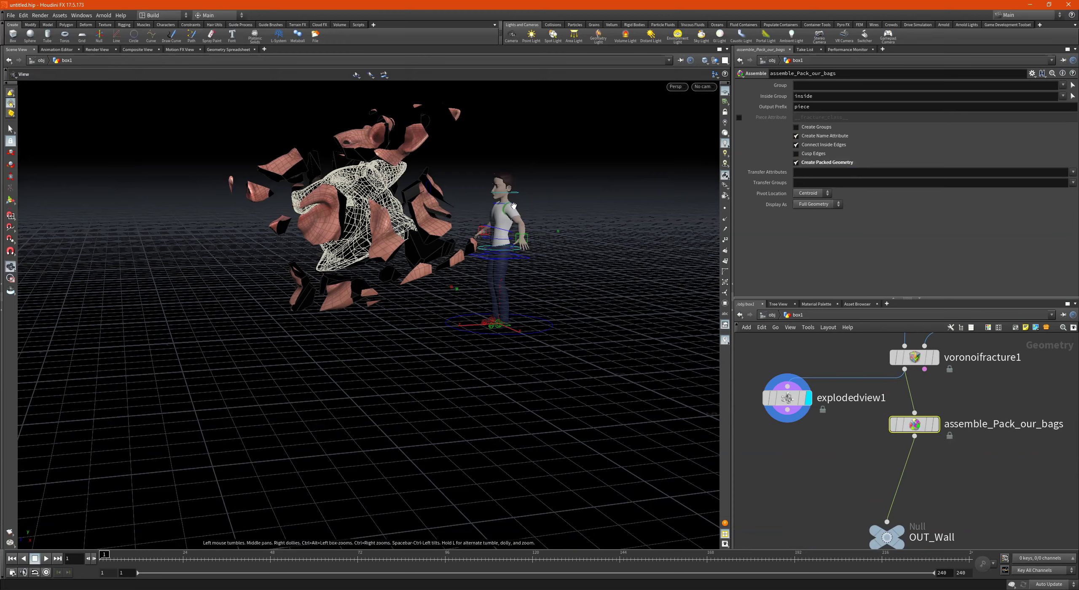
pyautogui.keyDown('alt'); pyautogui.moveTo(507, 202); pyautogui.dragTo(561, 273, button='middle'); pyautogui.keyUp('alt')
pyautogui.keyDown('alt'); pyautogui.moveTo(561, 273); pyautogui.dragTo(487, 302, button='right'); pyautogui.keyUp('alt')
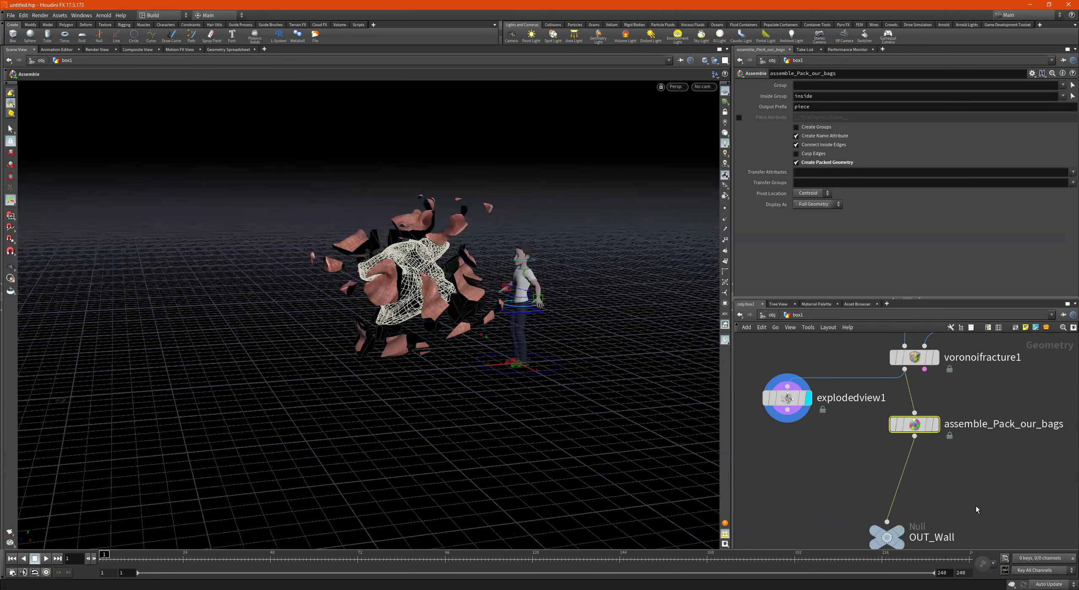
pyautogui.moveTo(936, 481); pyautogui.dragTo(872, 417, button='middle')
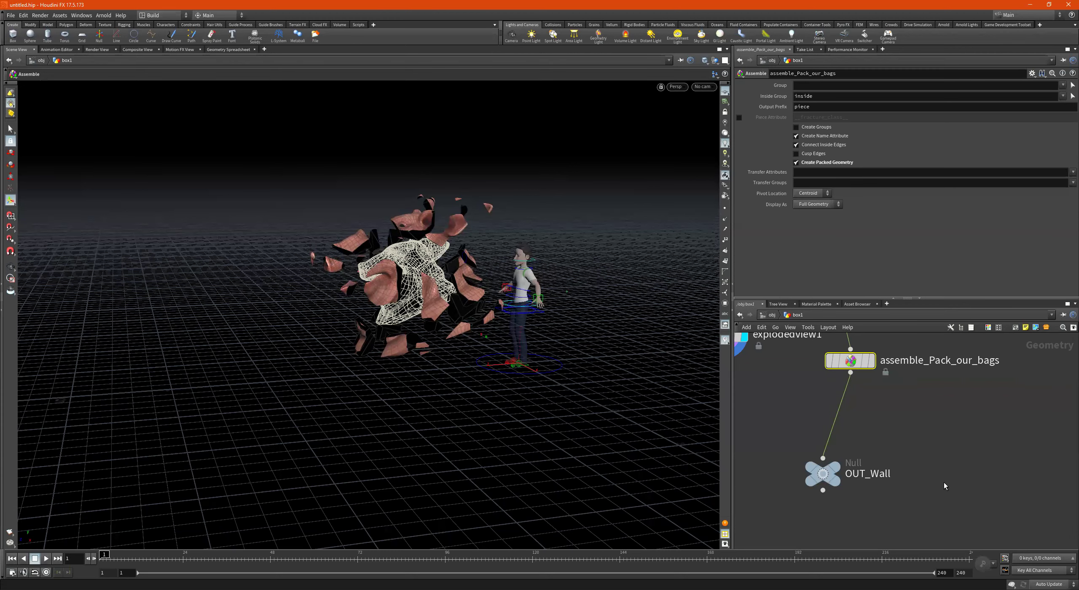
pyautogui.press('Tab')
pyautogui.write('do')
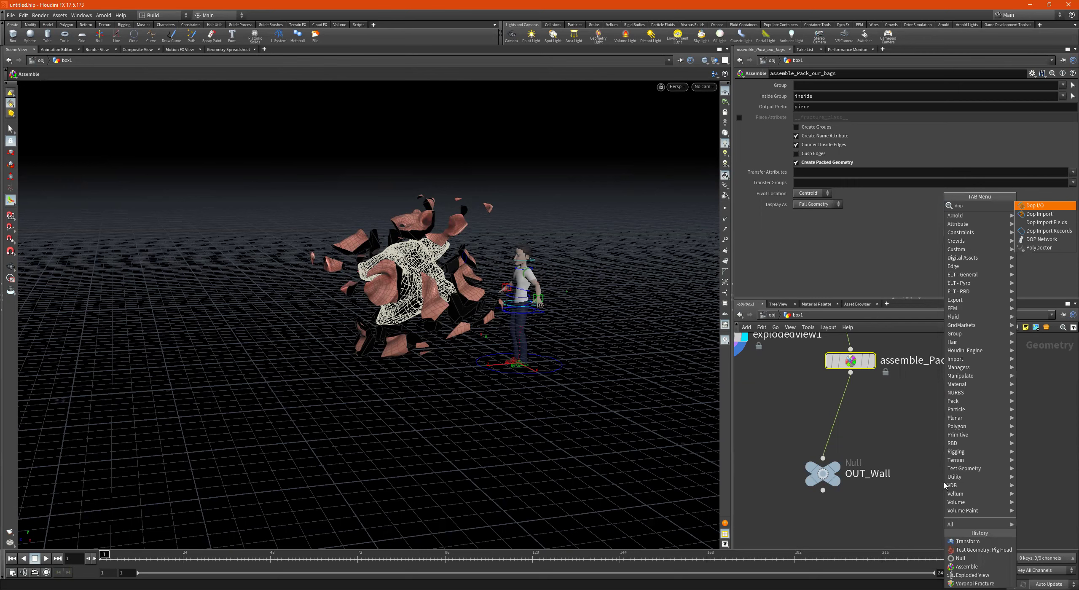
pyautogui.press('Down')
pyautogui.press('Down')
pyautogui.press('Down')
pyautogui.press('Down')
pyautogui.press('Return')
pyautogui.click(944, 482)
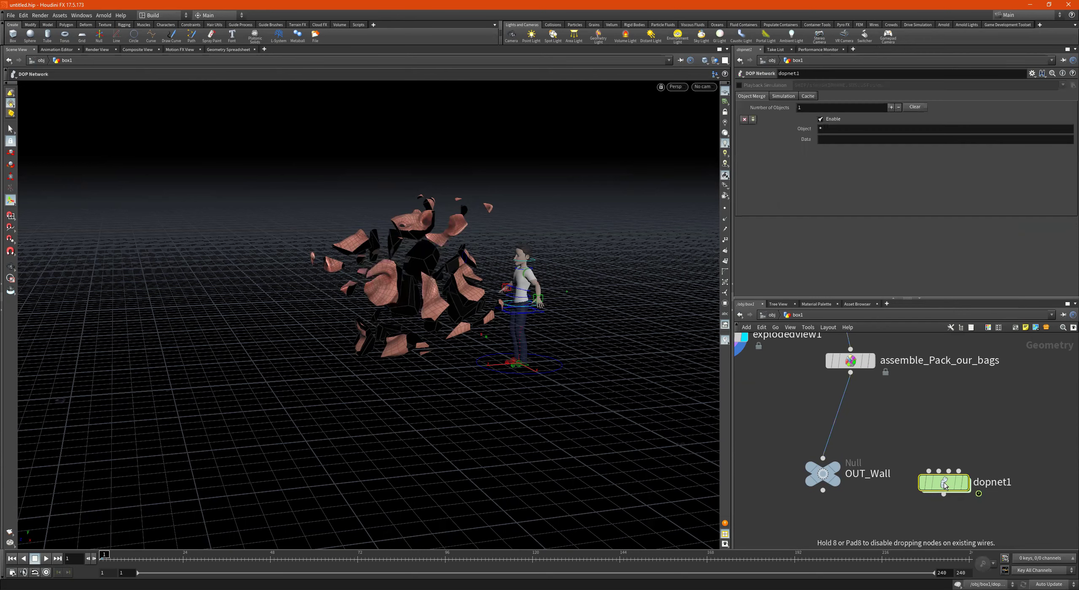
# Rename the DOP Network node as dopnet_World.
pyautogui.moveTo(978, 465); pyautogui.dragTo(958, 416, button='middle')
pyautogui.scroll(1, 959, 419)
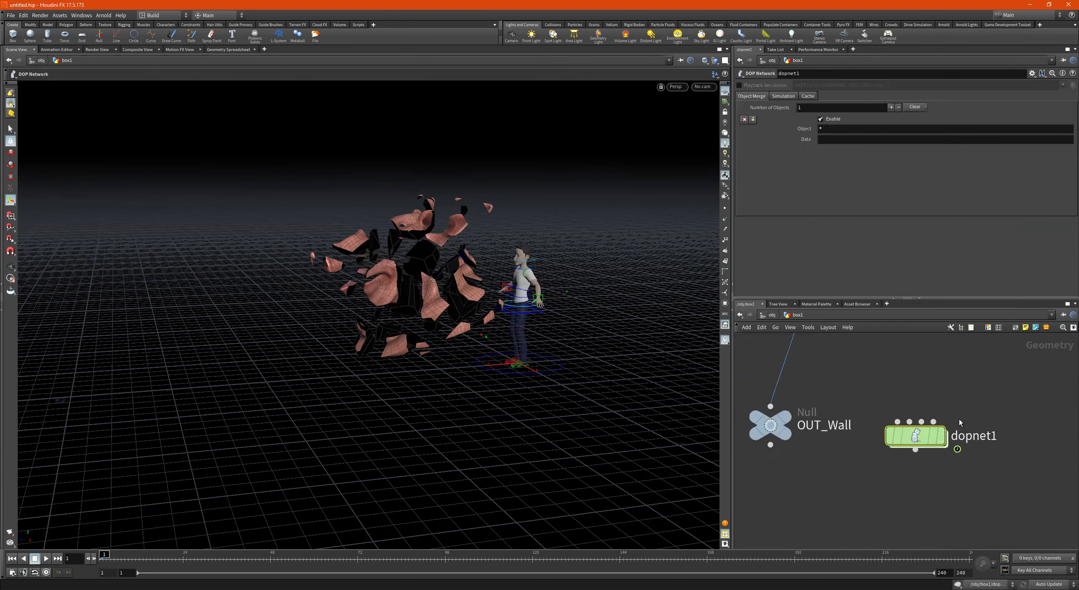
pyautogui.click(994, 436)
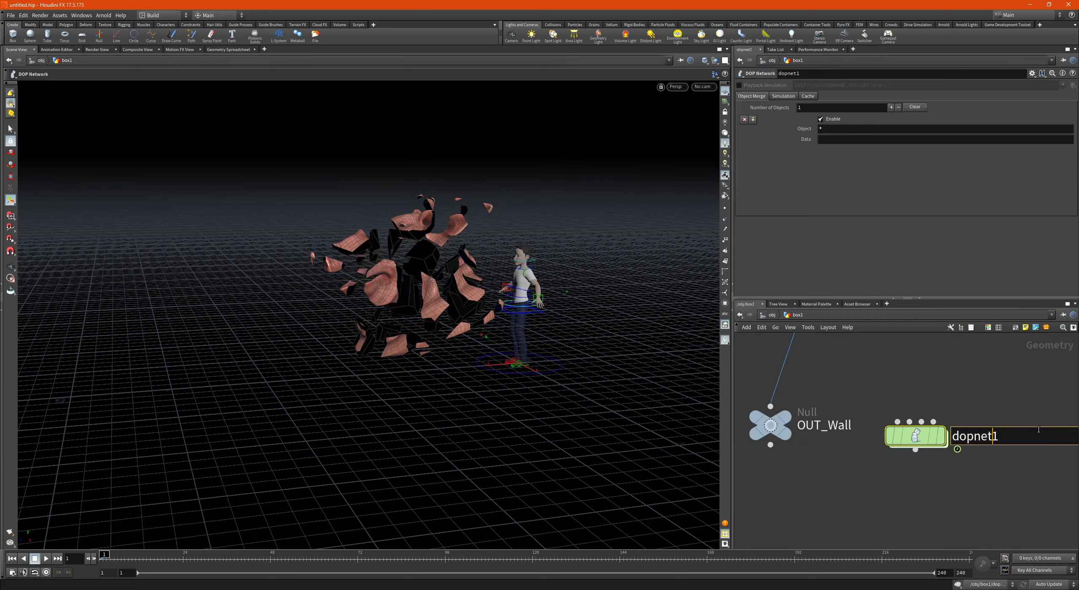
pyautogui.press('BackSpace')
pyautogui.write('_World')
pyautogui.press('Return')
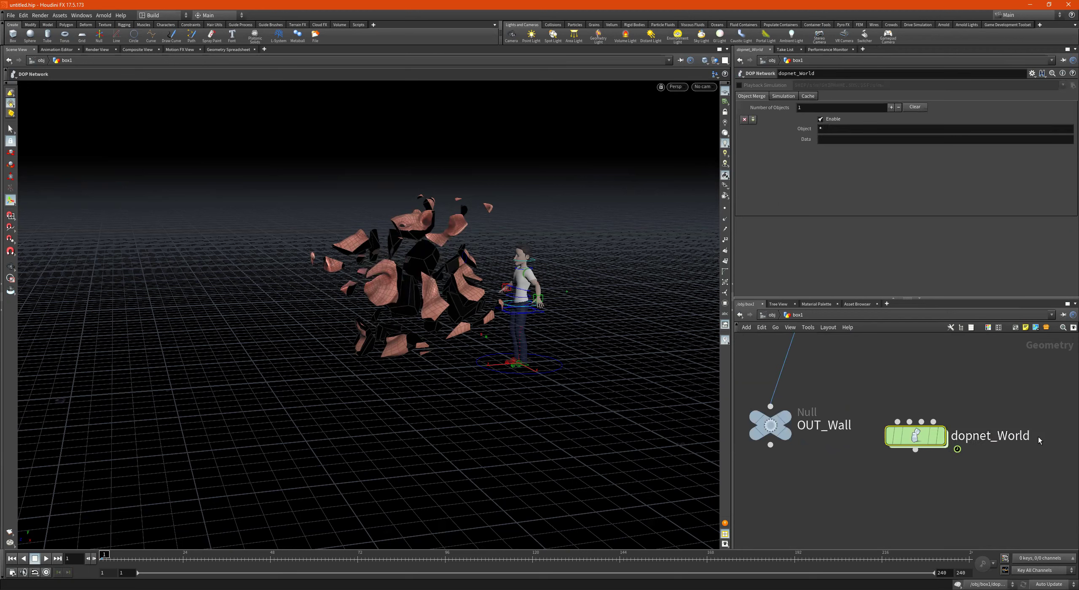
# Align the OUT_Wall null directly beneath the assemble_Pack_our_bags node.
pyautogui.scroll(-3, 920, 473)
pyautogui.scroll(4, 920, 473)
pyautogui.scroll(-4, 918, 474)
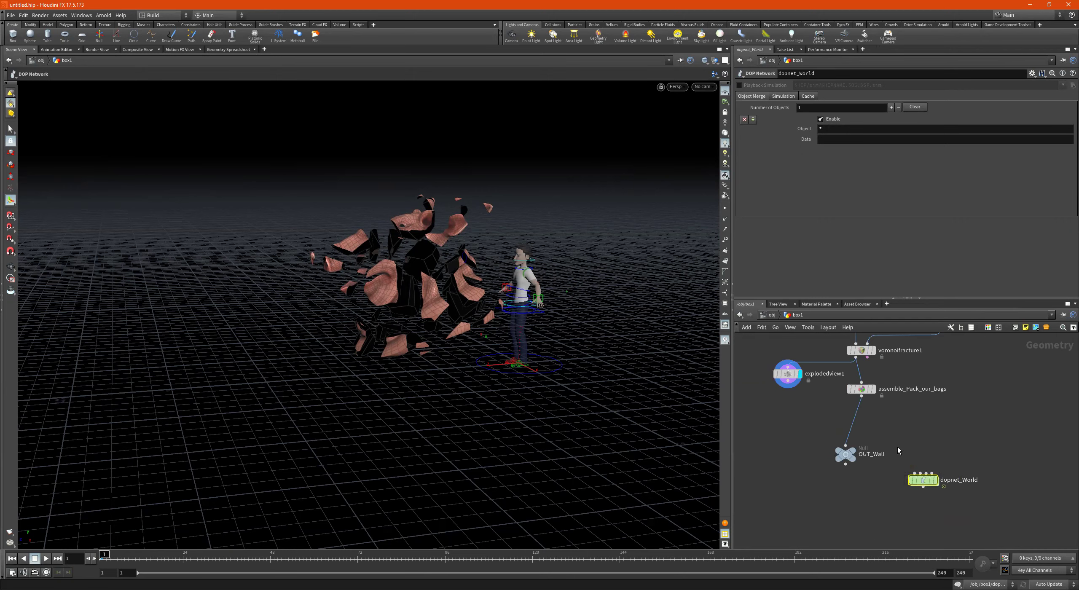
pyautogui.moveTo(898, 449); pyautogui.dragTo(903, 503, button='middle')
pyautogui.scroll(2, 857, 502)
pyautogui.moveTo(851, 516); pyautogui.dragTo(873, 510)
pyautogui.scroll(-1, 883, 517)
# Review the assemble_Pack_our_bags node's packing settings and its place in the chain relative to OUT_Wall and dopnet_World.
pyautogui.click(876, 428)
pyautogui.moveTo(919, 484); pyautogui.dragTo(899, 422, button='middle')
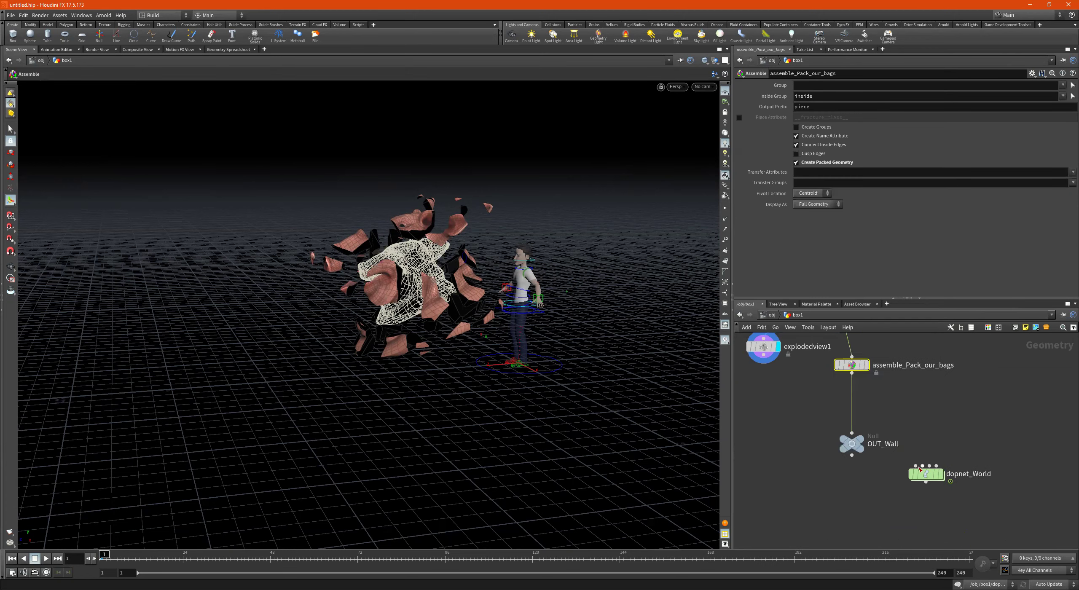
pyautogui.scroll(1, 918, 466)
pyautogui.click(928, 478)
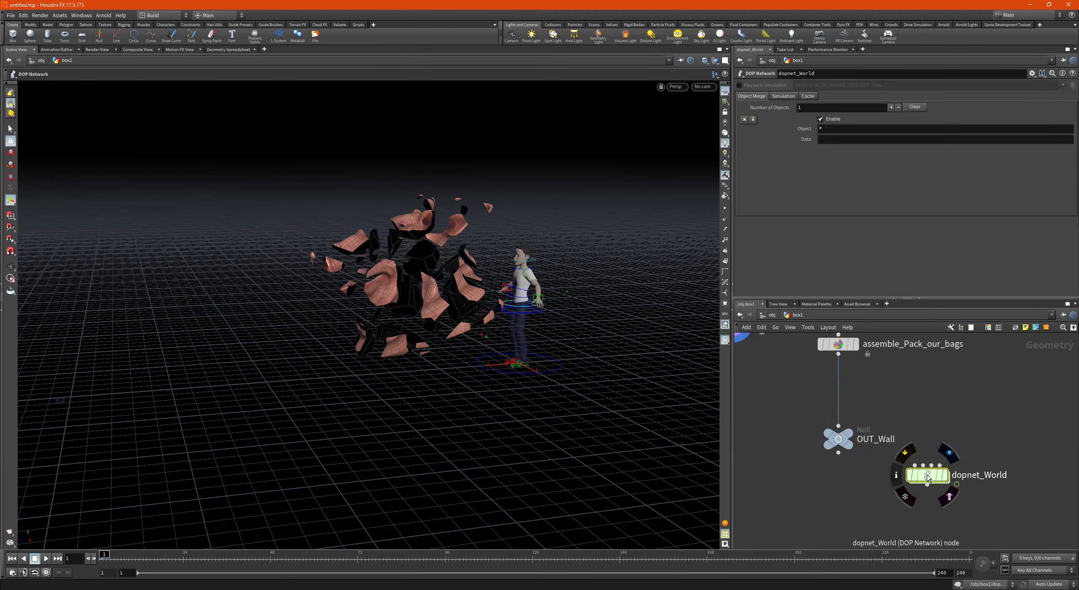
pyautogui.moveTo(859, 388); pyautogui.dragTo(871, 470, button='middle')
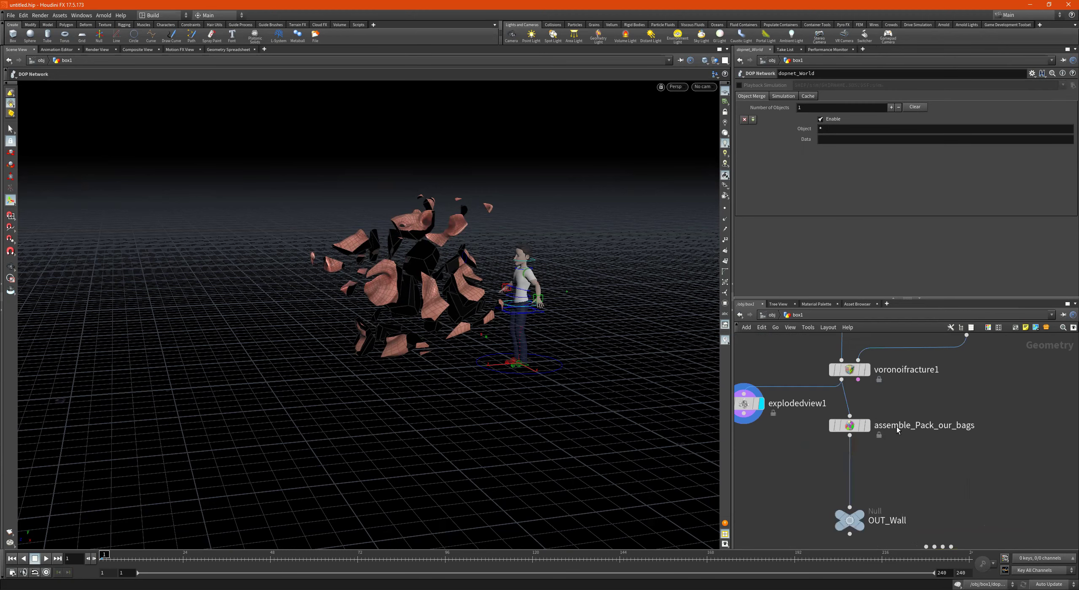
pyautogui.click(841, 420)
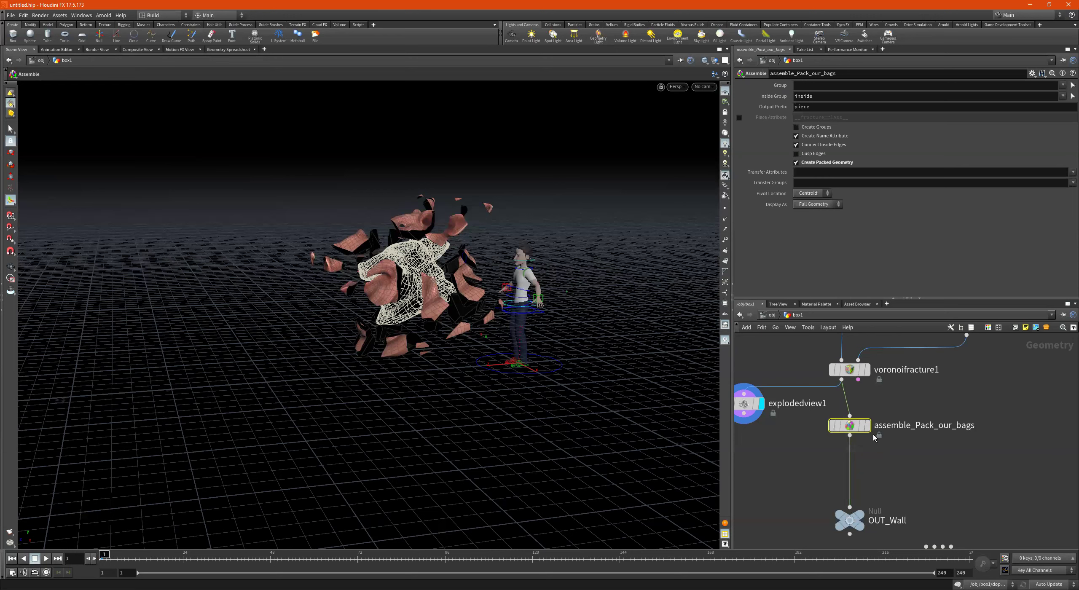
pyautogui.scroll(-3, 885, 426)
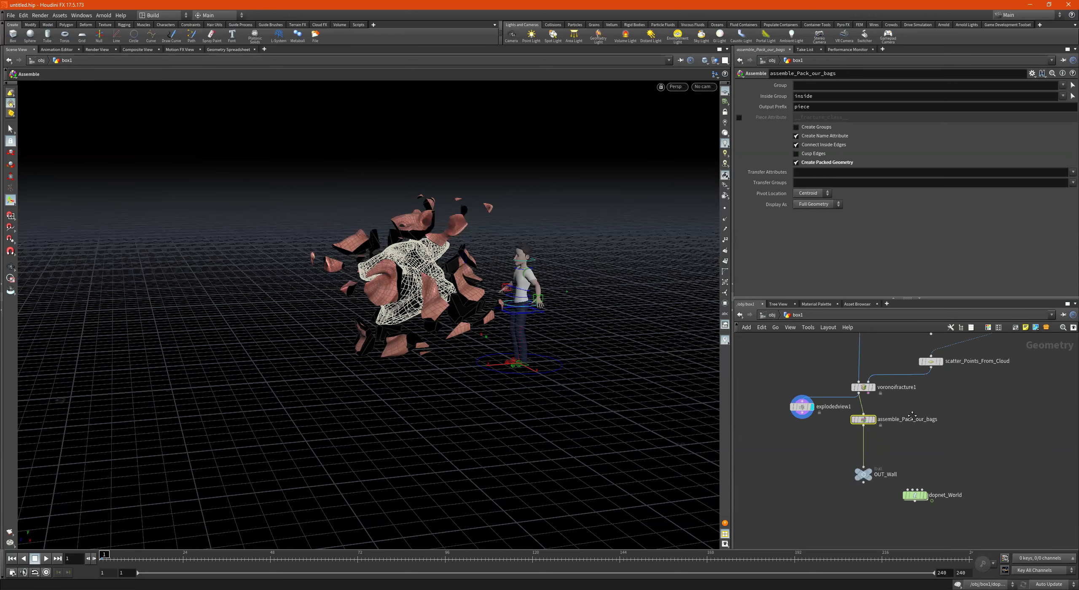
pyautogui.scroll(3, 911, 417)
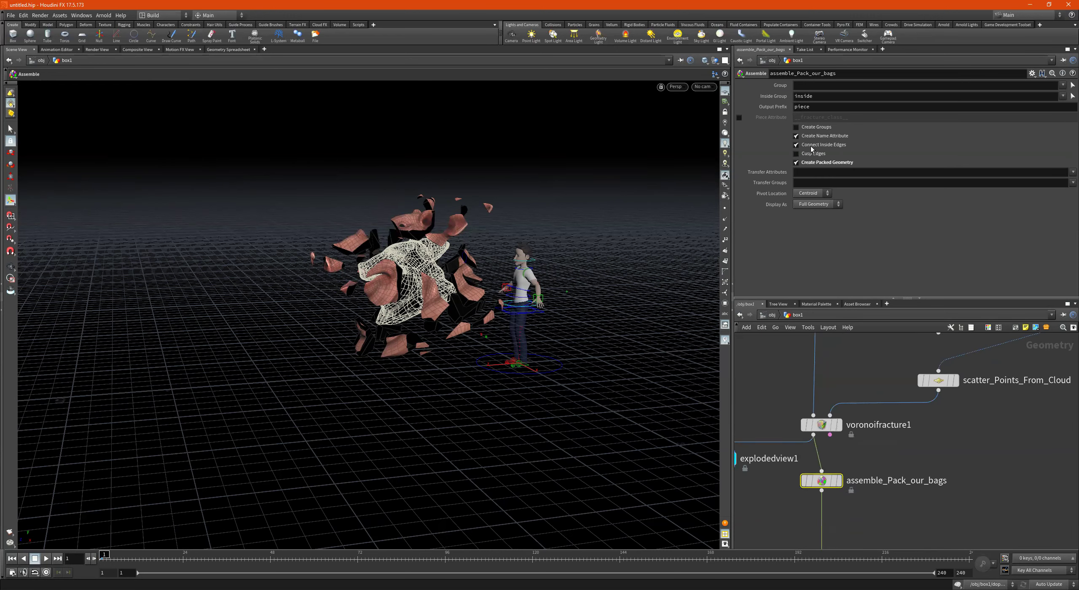
pyautogui.scroll(-3, 884, 468)
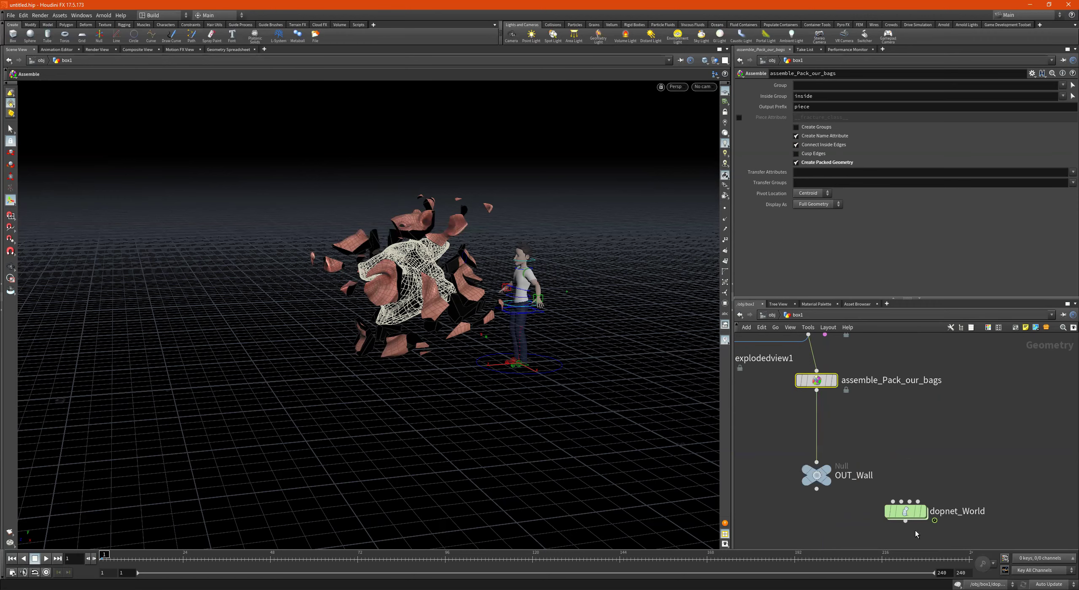
# Add an RBD Packed Object inside the dopnet_World network and place it well above the output node.
pyautogui.doubleClick(906, 511)
pyautogui.press('Tab')
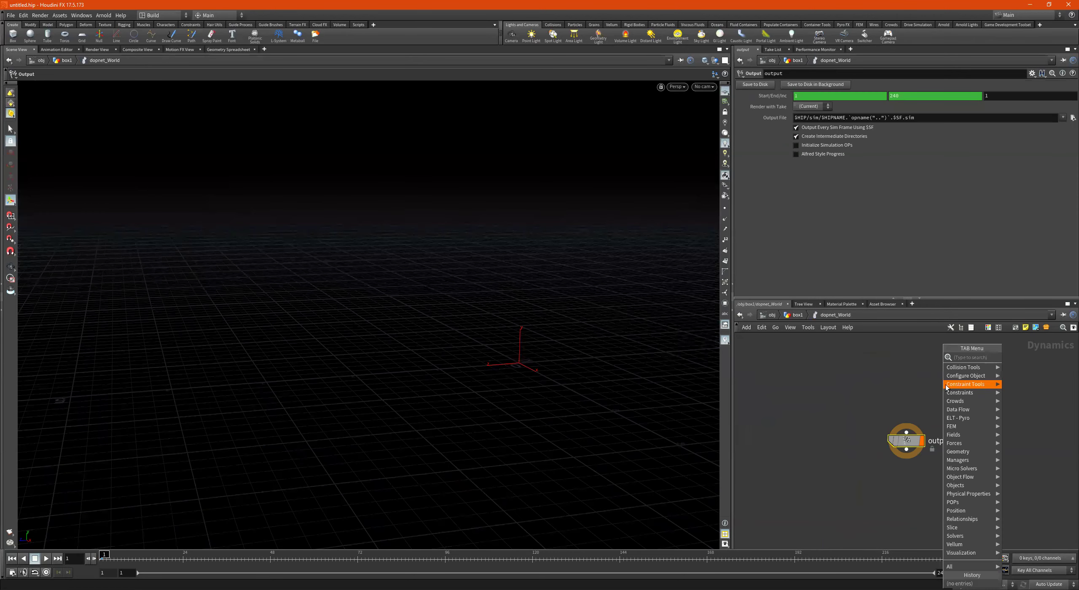
pyautogui.write('rbdpacke')
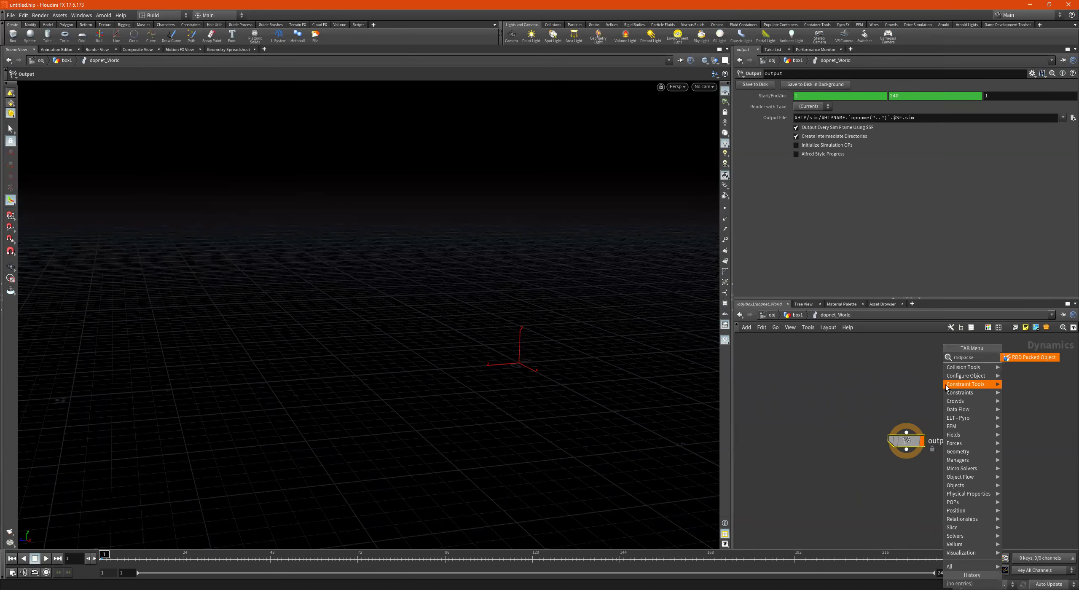
pyautogui.press('Return')
pyautogui.click(942, 388)
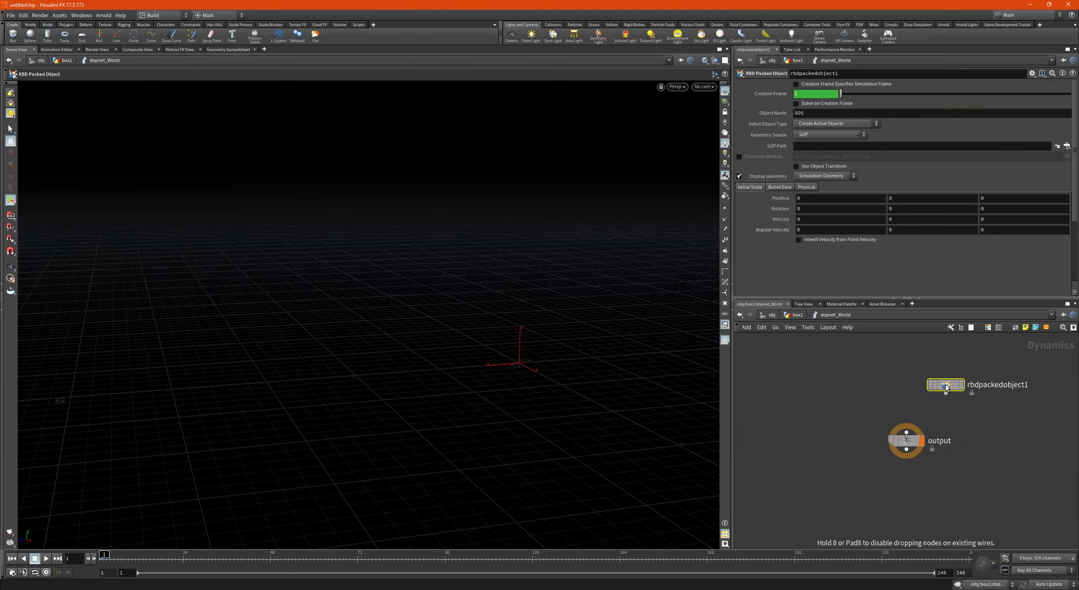
pyautogui.moveTo(966, 442); pyautogui.dragTo(1007, 529, button='middle')
pyautogui.moveTo(984, 475); pyautogui.dragTo(896, 389)
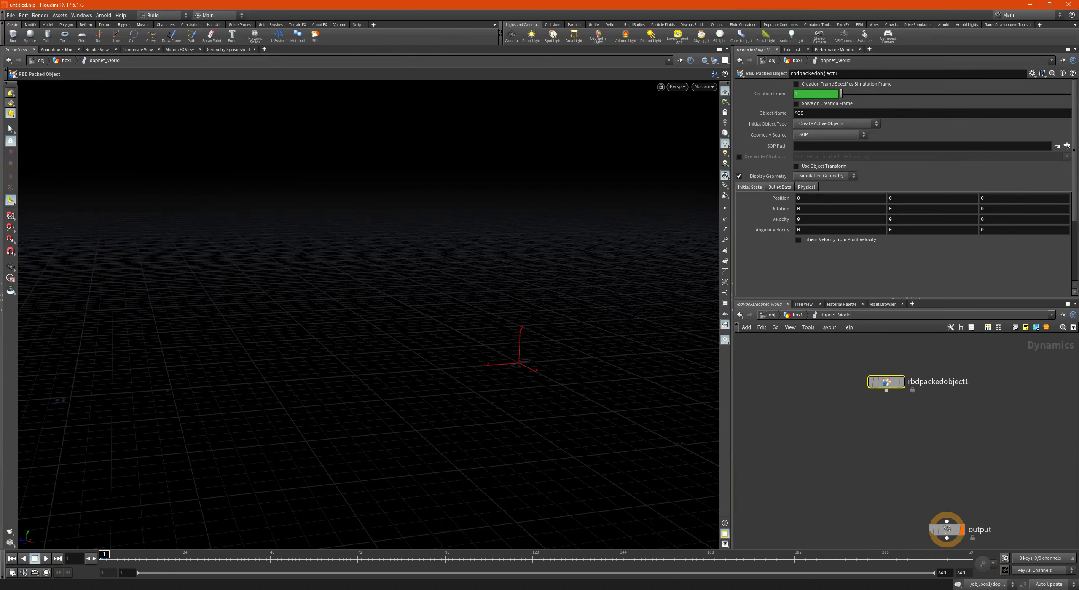
# Split the scene view pane into two side-by-side viewports.
pyautogui.click(607, 321)
pyautogui.click(726, 49)
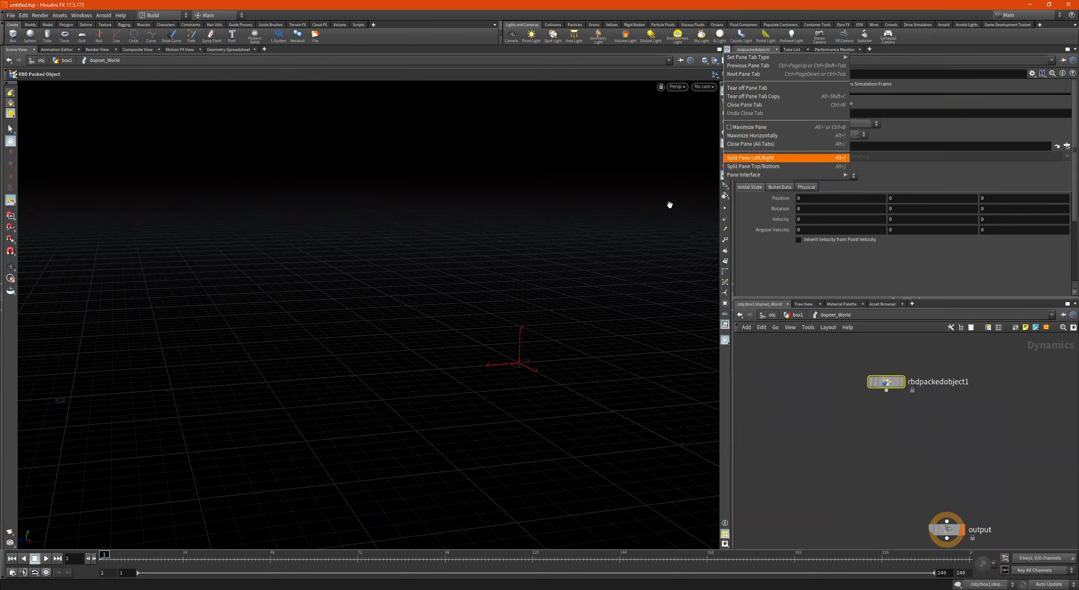
pyautogui.press('Return')
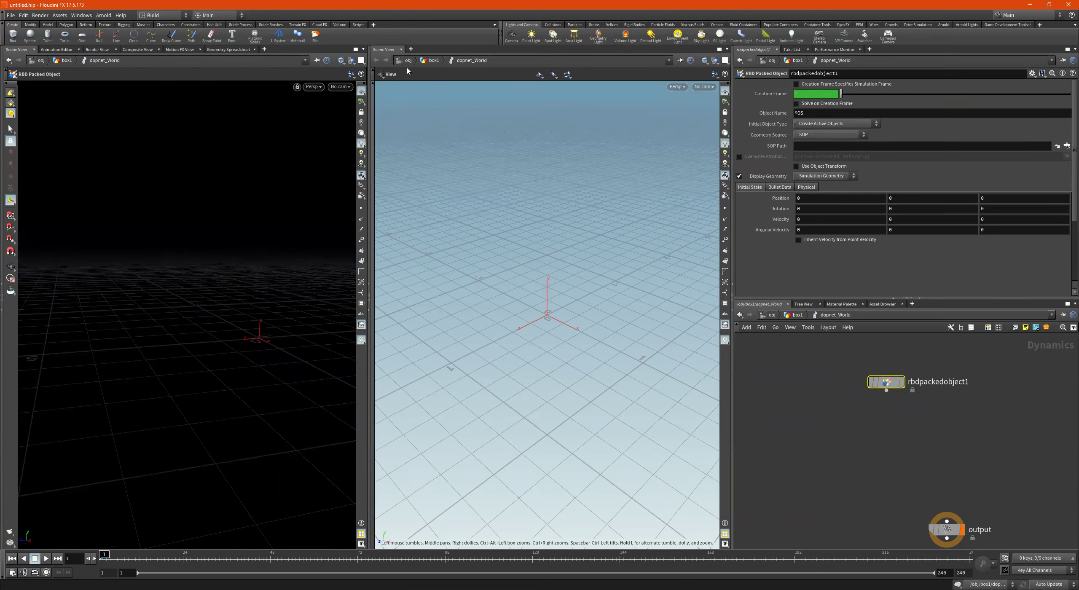
# Change the second viewport to a Network View and split that pane into upper and lower halves.
pyautogui.rightClick(391, 51)
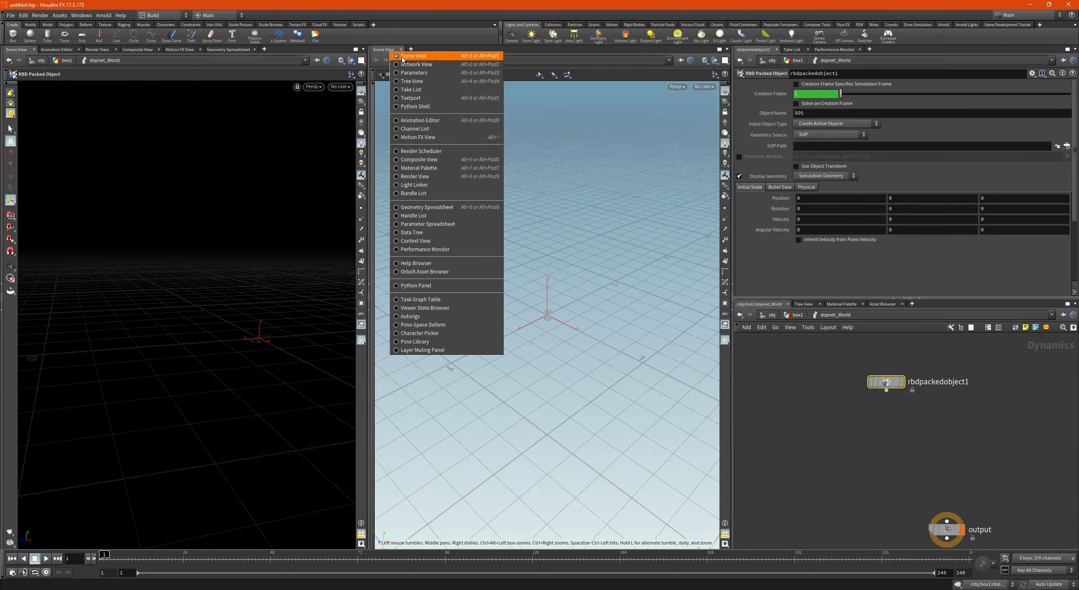
pyautogui.click(408, 66)
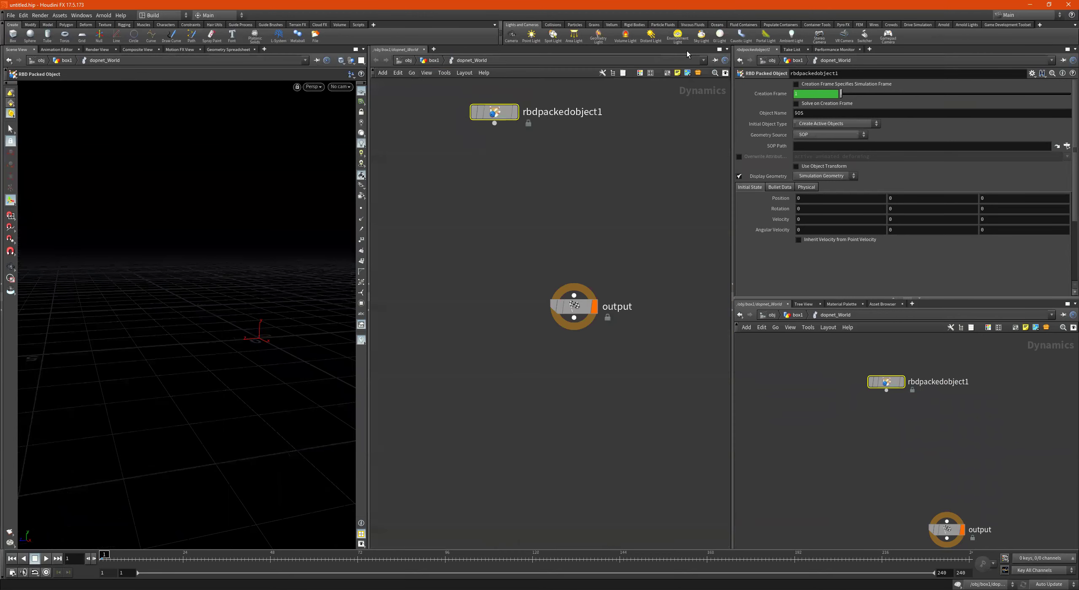
pyautogui.click(727, 50)
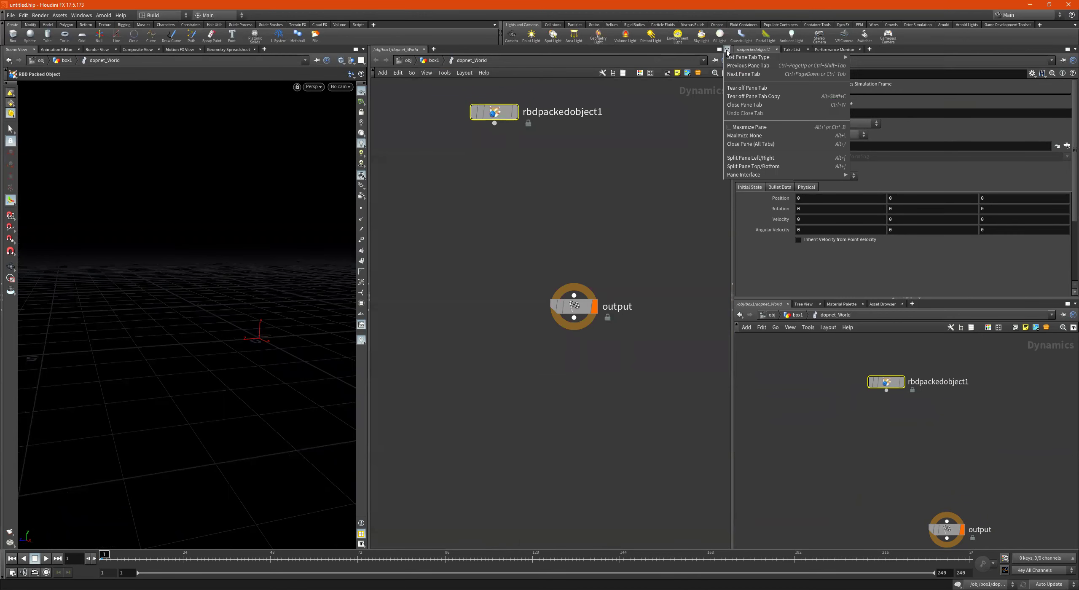
pyautogui.click(777, 167)
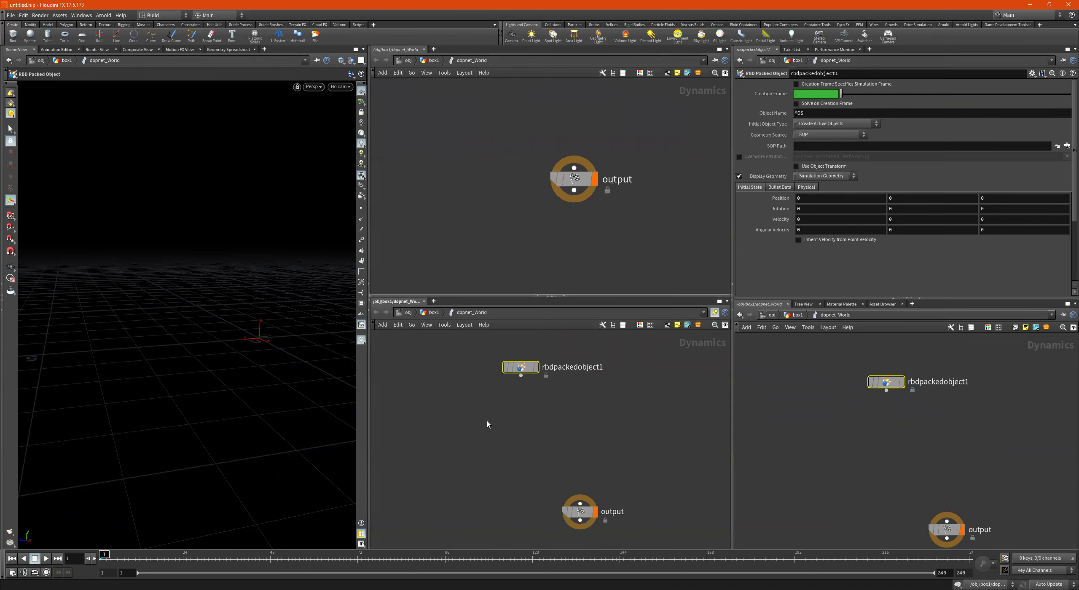
pyautogui.moveTo(571, 421); pyautogui.dragTo(622, 426, button='middle')
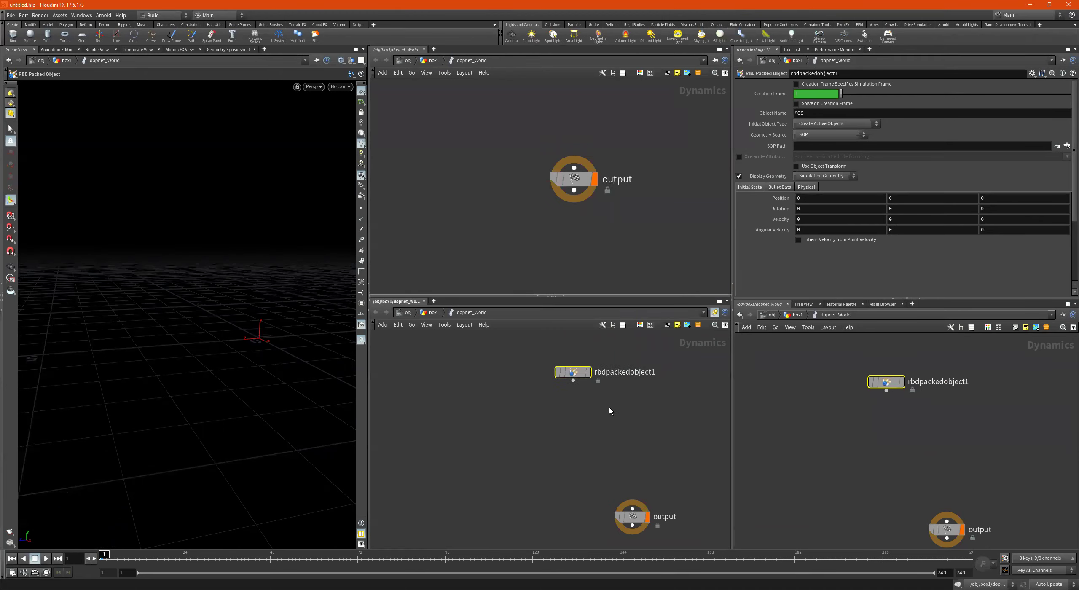
# Turn the upper half into a Parameters pane and link it and the lower network pane to group 1.
pyautogui.click(715, 312)
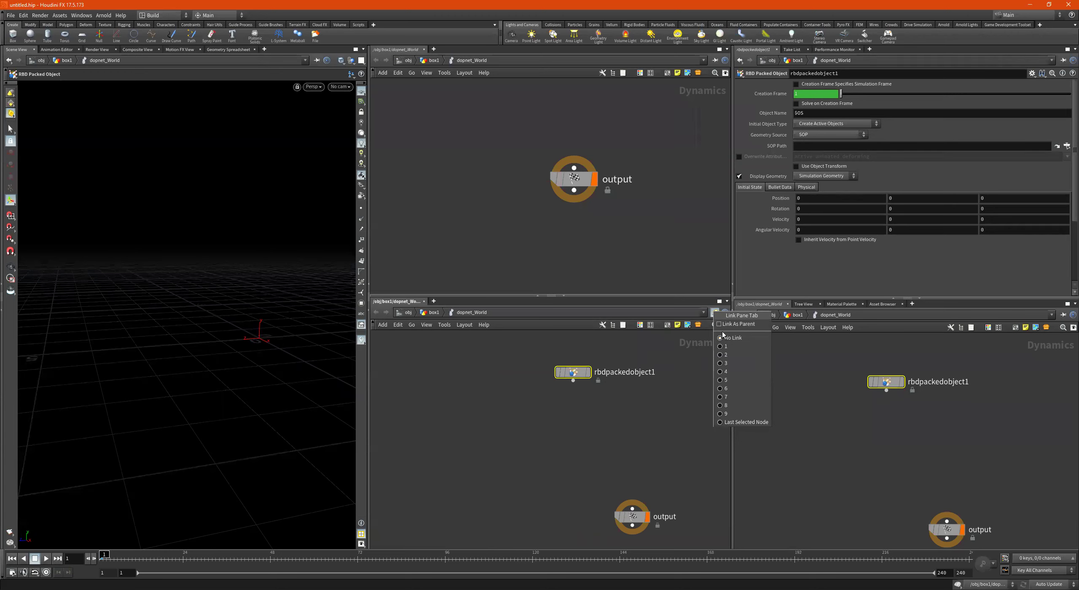
pyautogui.click(728, 347)
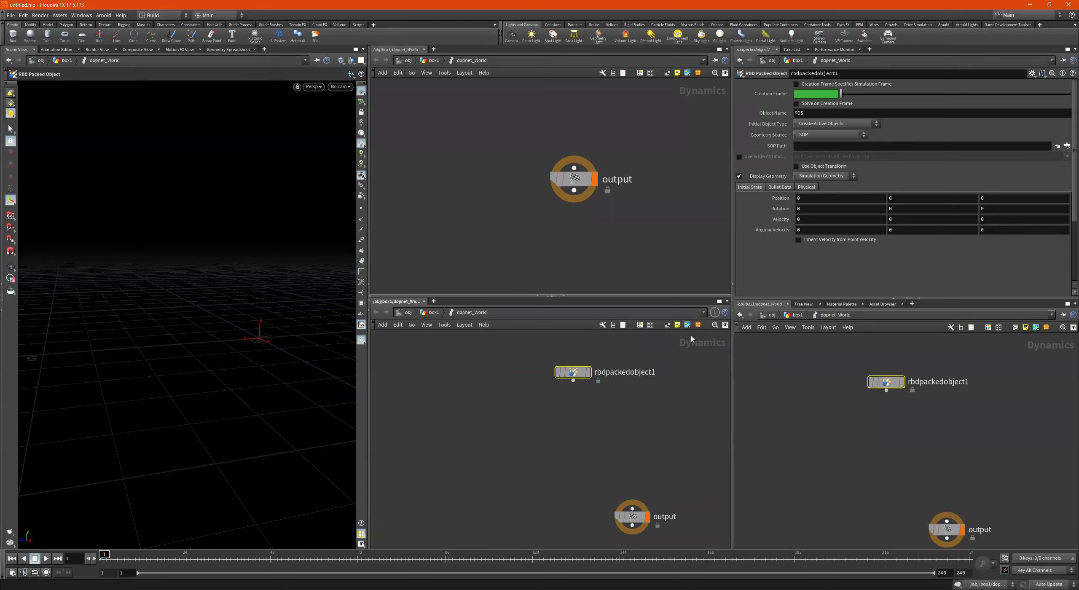
pyautogui.rightClick(404, 51)
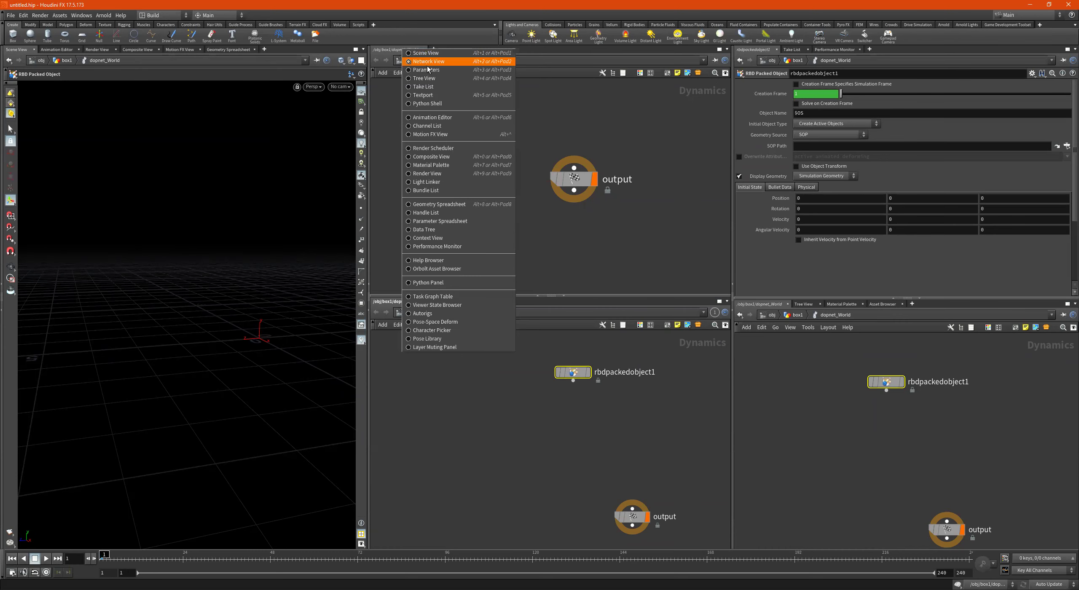
pyautogui.press('Return')
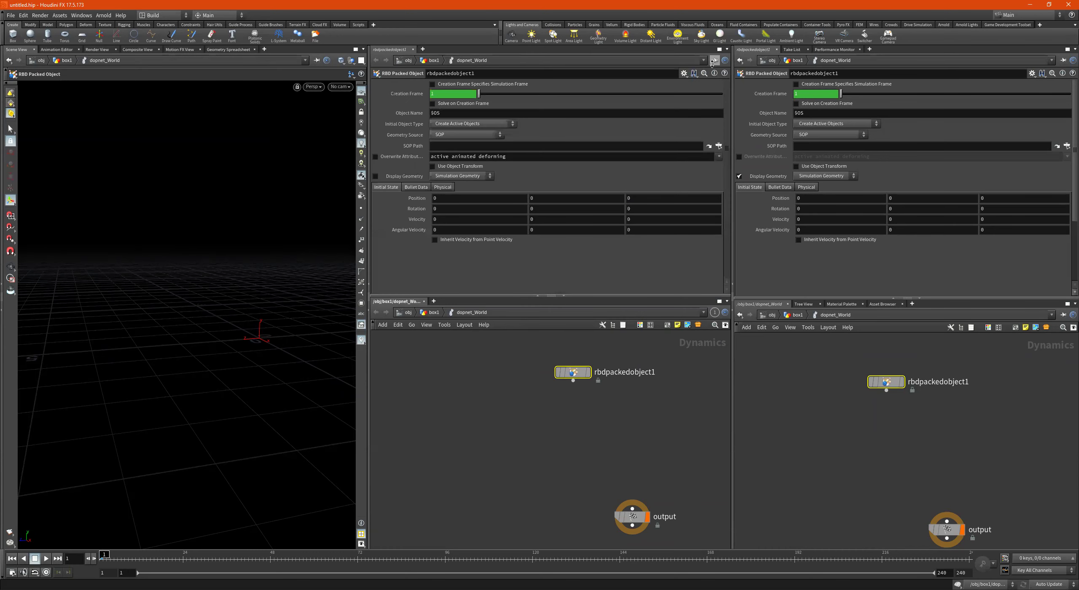
pyautogui.click(715, 60)
pyautogui.click(736, 100)
# Link the original network pane and its Parameters pane to group 2.
pyautogui.click(1062, 314)
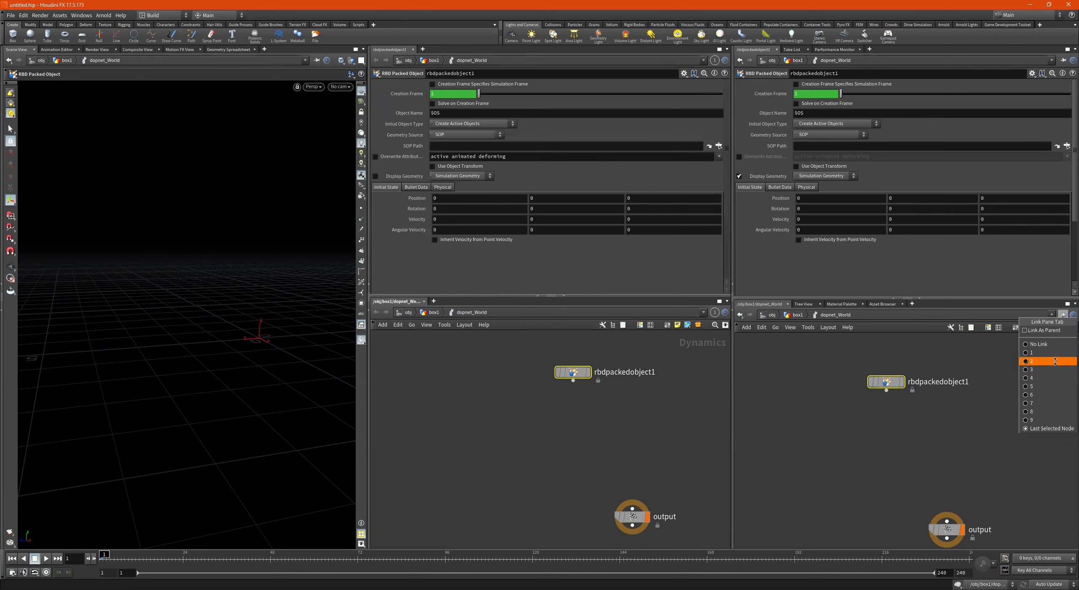
pyautogui.click(1056, 362)
pyautogui.click(1061, 60)
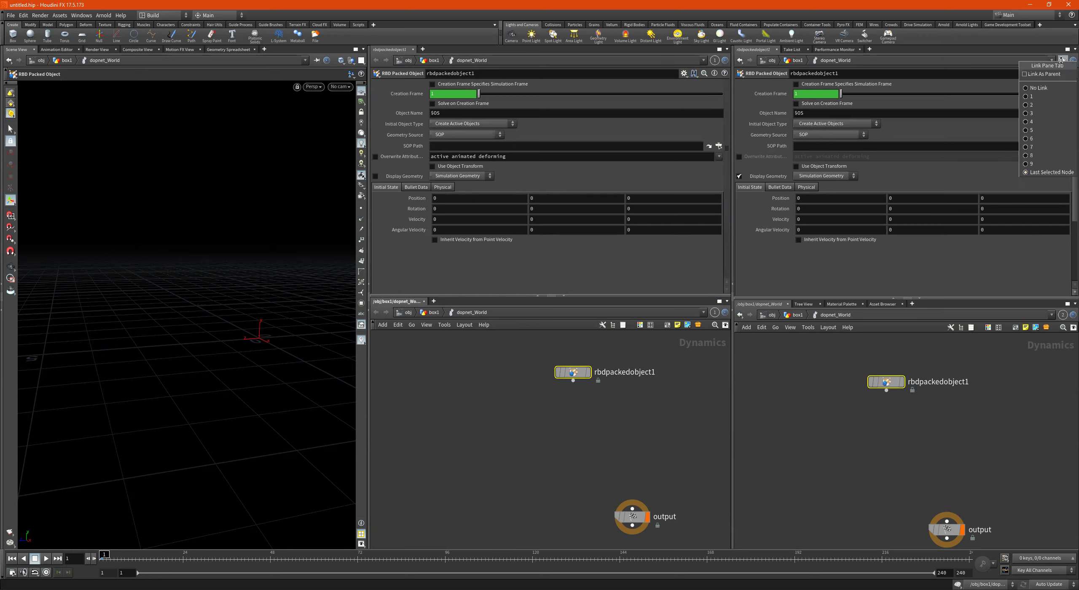
pyautogui.click(1040, 105)
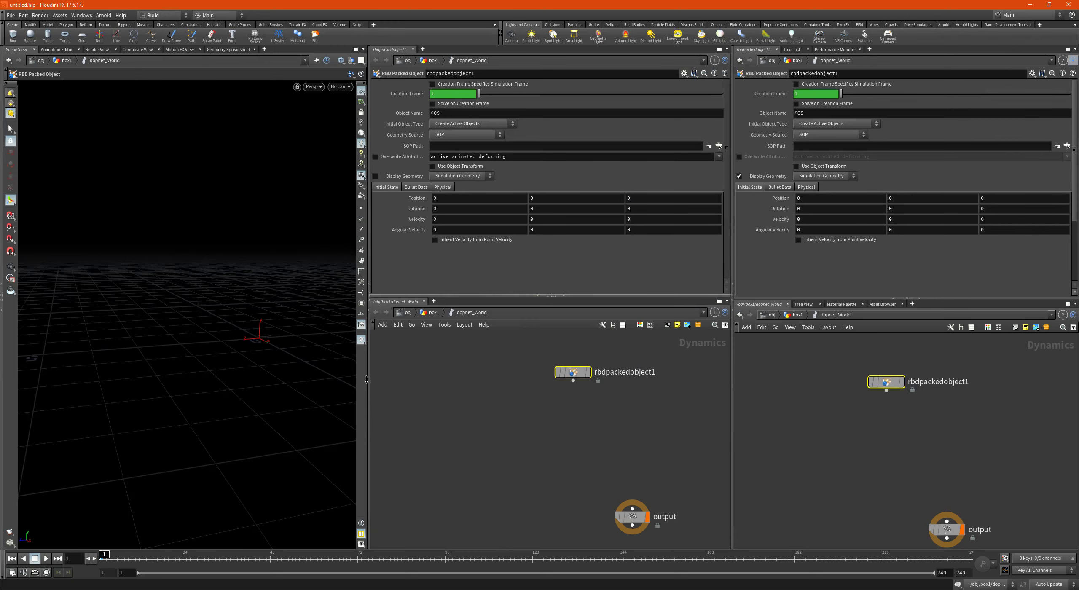
# Widen the scene view by narrowing both pane columns, and select the output node in the group 1 network.
pyautogui.moveTo(368, 381); pyautogui.dragTo(449, 392)
pyautogui.moveTo(734, 439); pyautogui.dragTo(762, 400)
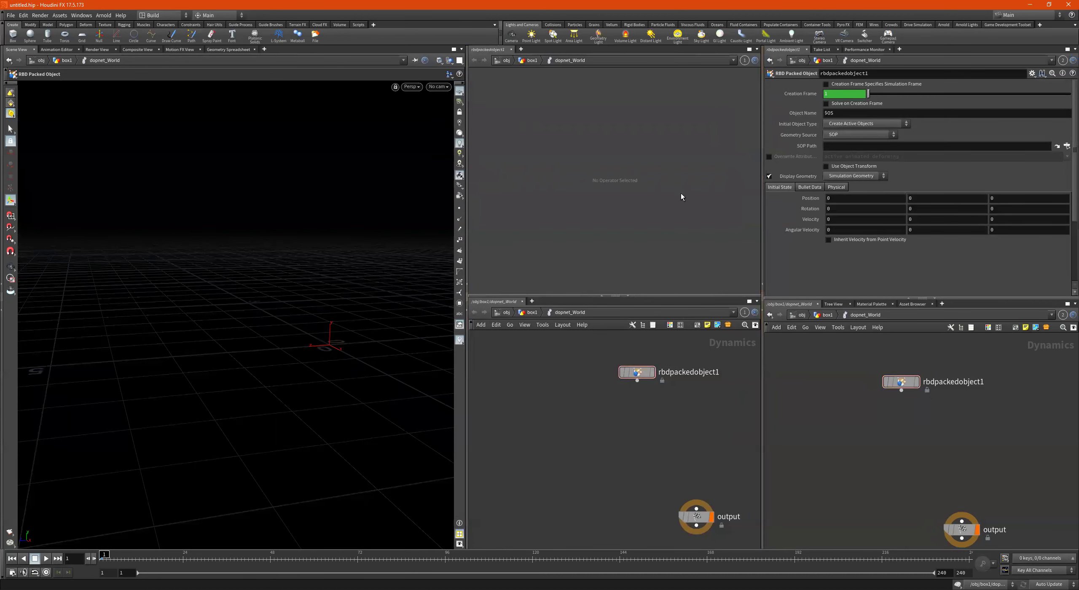
pyautogui.click(697, 516)
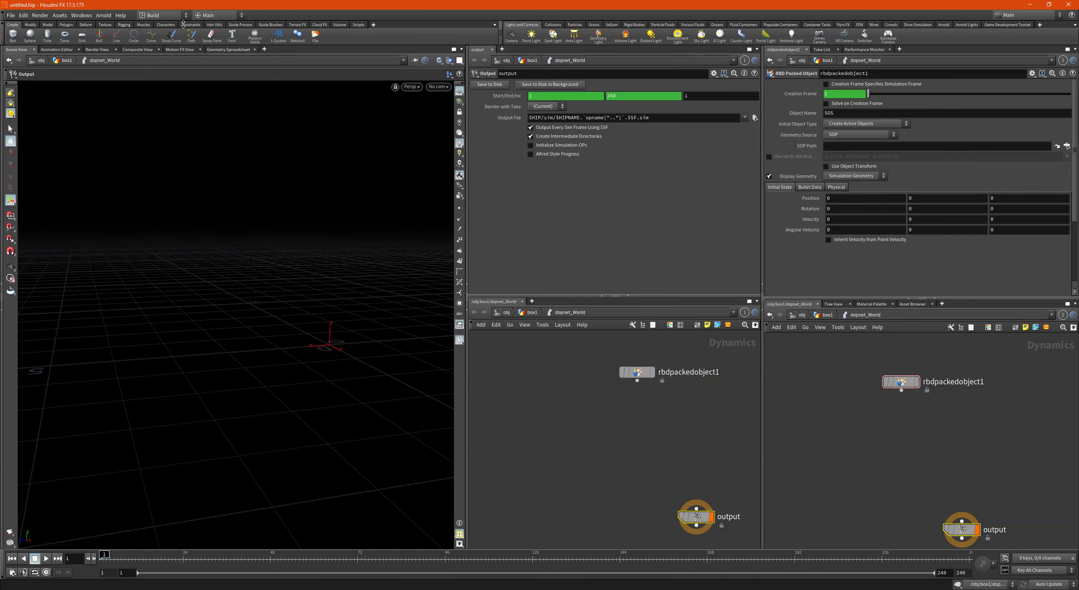
# Save the current pane layout as a new desktop named Willz_Split.
pyautogui.click(173, 14)
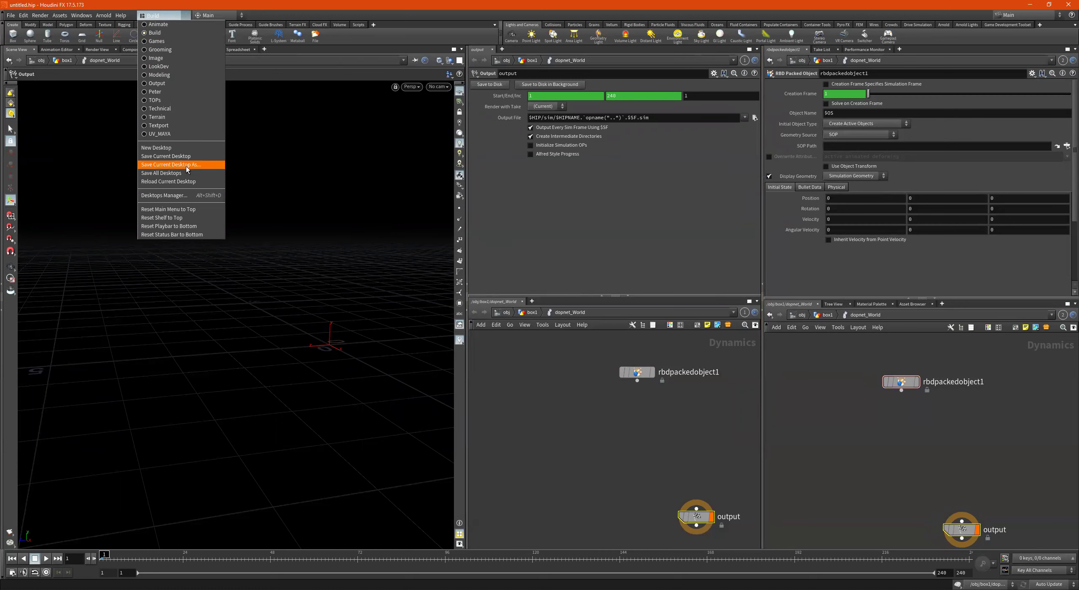
pyautogui.press('Return')
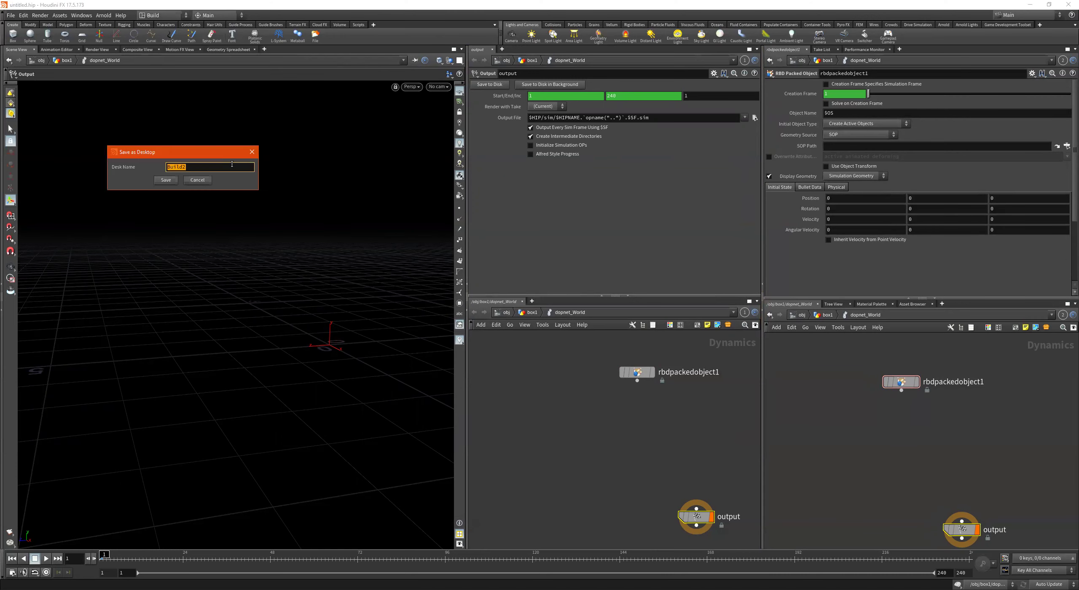
pyautogui.write('Willz_Split')
pyautogui.press('Return')
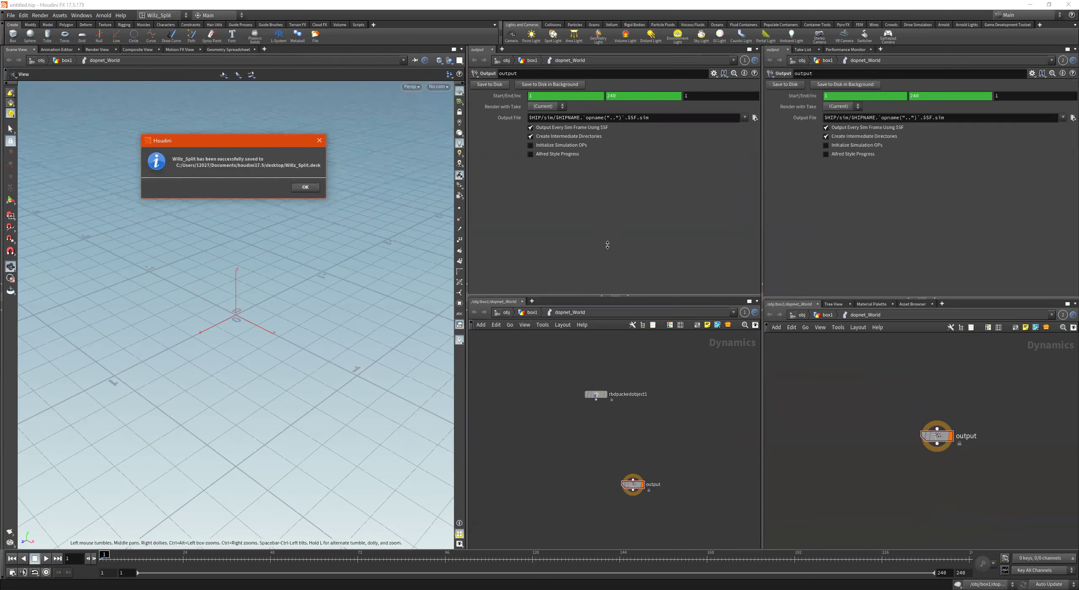
pyautogui.click(315, 190)
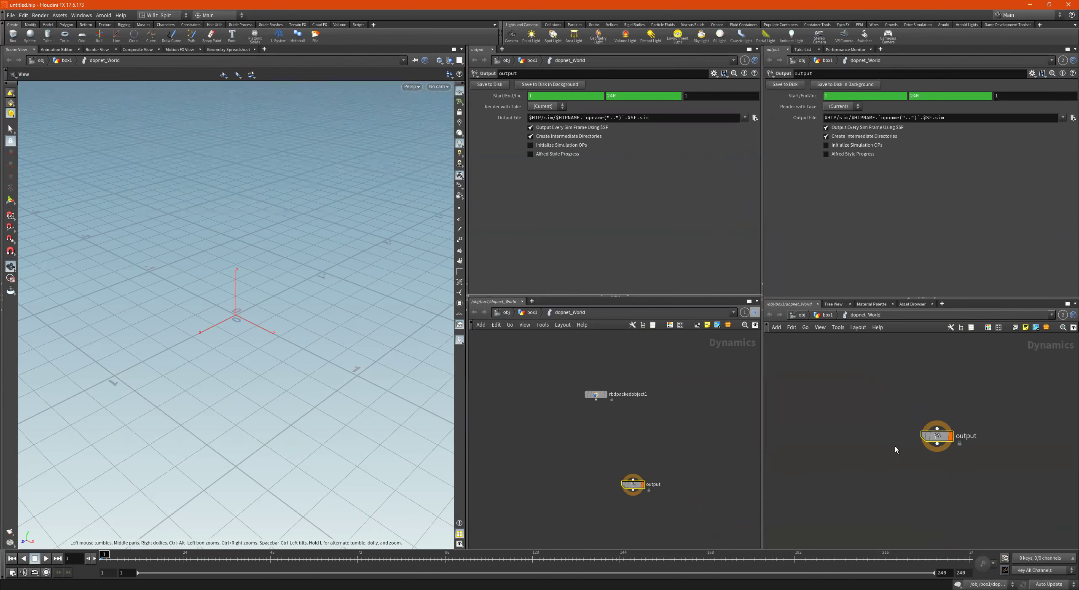
# Take the group 2 network up to the box1 level and select rbdpackedobject1 in the group 1 network.
pyautogui.click(827, 314)
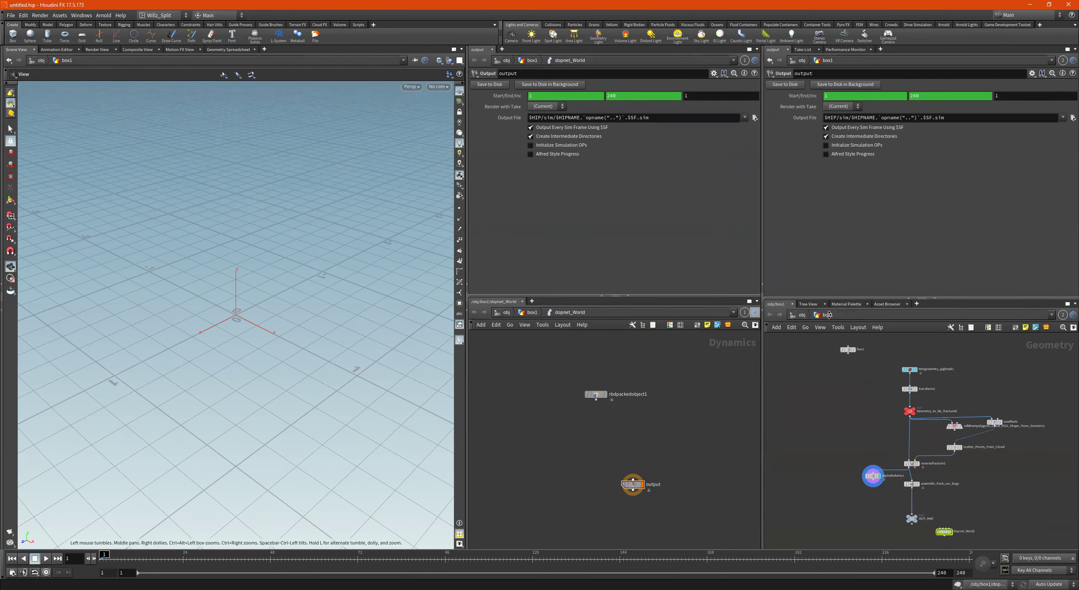
pyautogui.scroll(2, 931, 502)
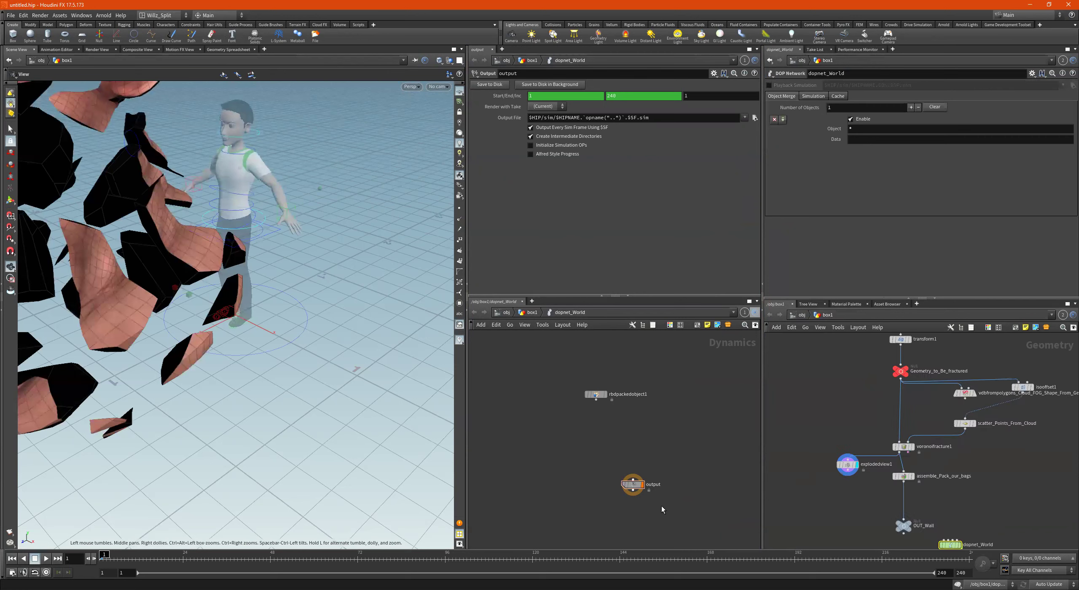
pyautogui.scroll(1, 661, 506)
pyautogui.click(584, 373)
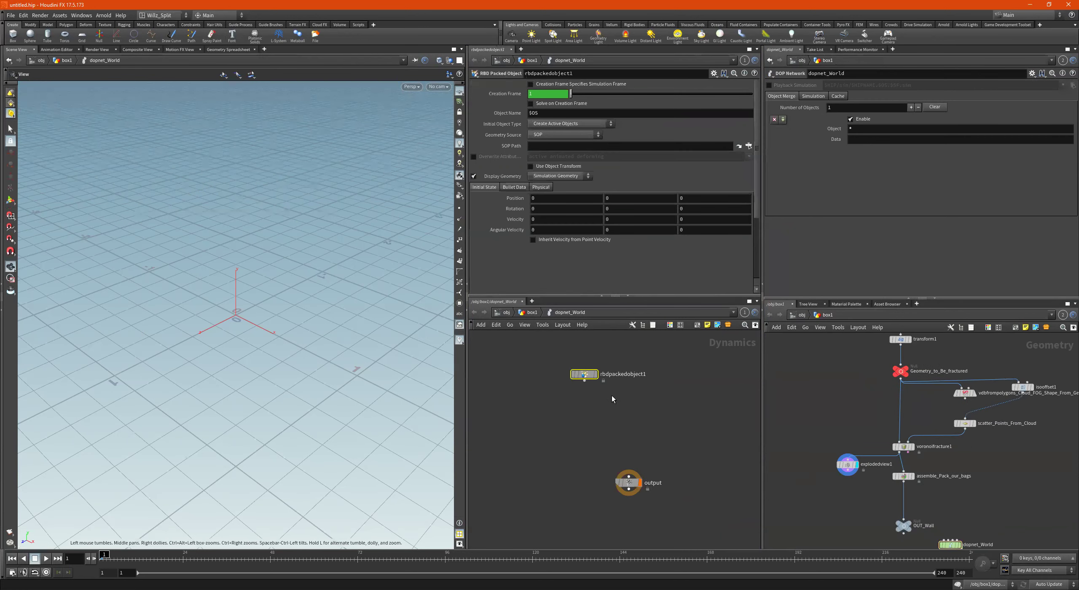
# Switch to the Animate desktop and view the whole scene in its side viewport.
pyautogui.click(165, 16)
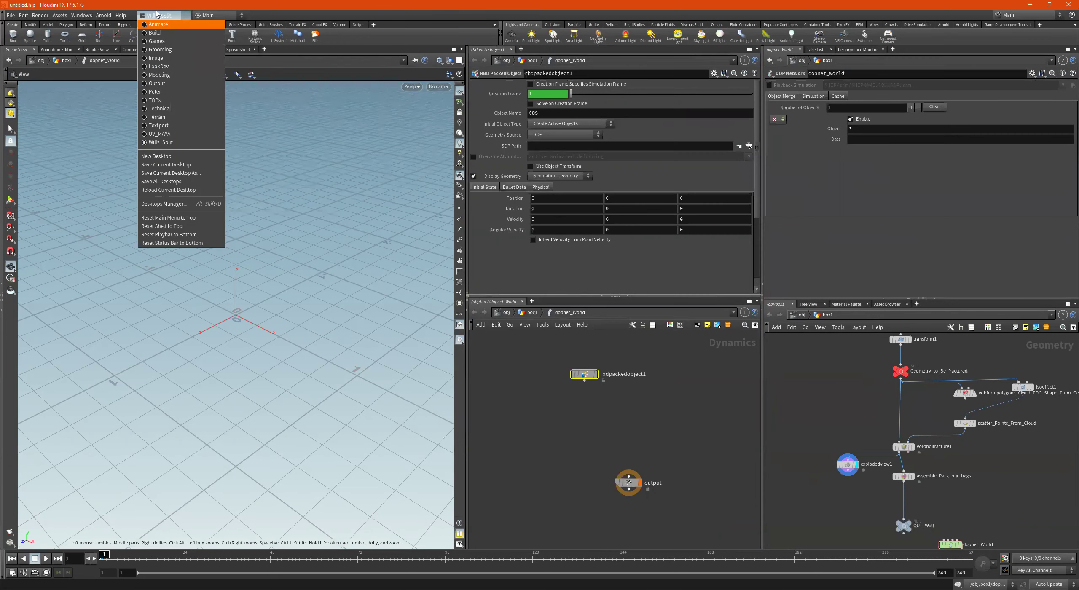
pyautogui.click(164, 24)
pyautogui.scroll(-3, 520, 206)
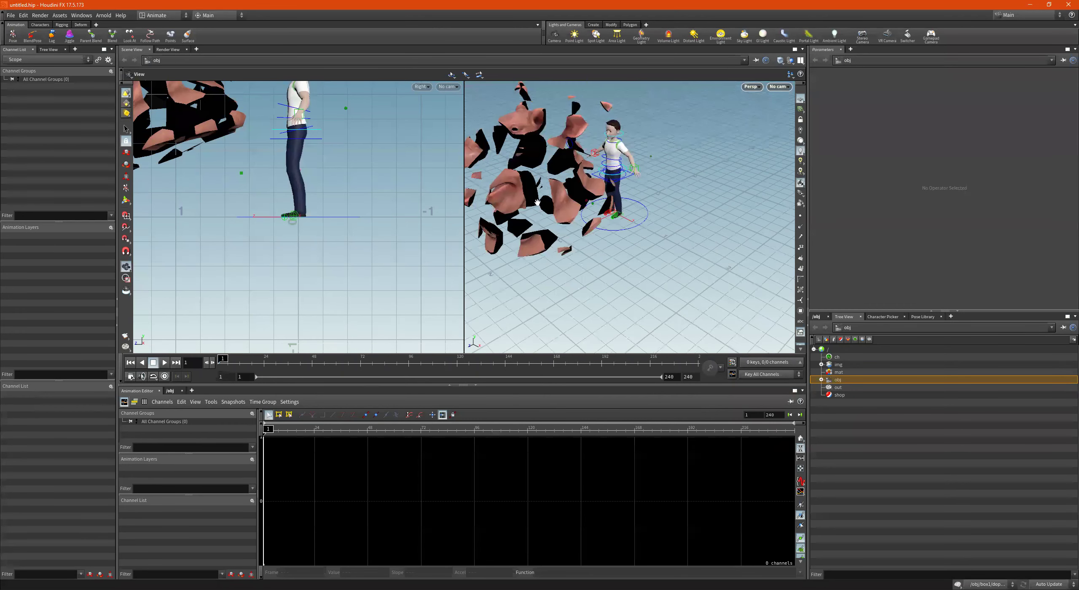
pyautogui.scroll(-5, 407, 203)
pyautogui.scroll(-1, 342, 222)
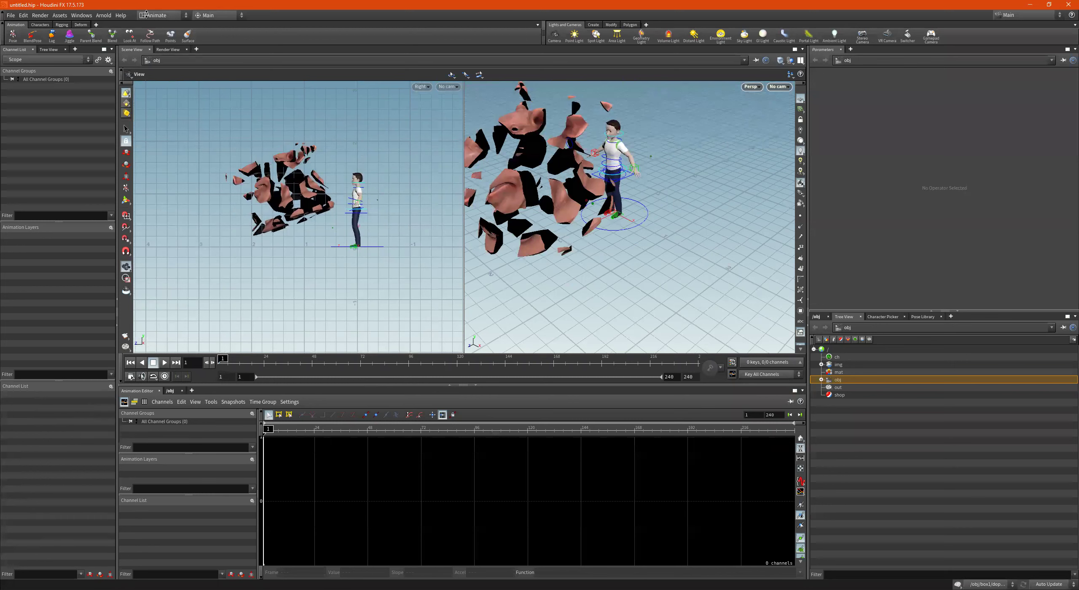
# Switch to the Technical desktop with its Python Shell and Tree View panes collapsed, and return to the Willz_Split desktop.
pyautogui.click(159, 15)
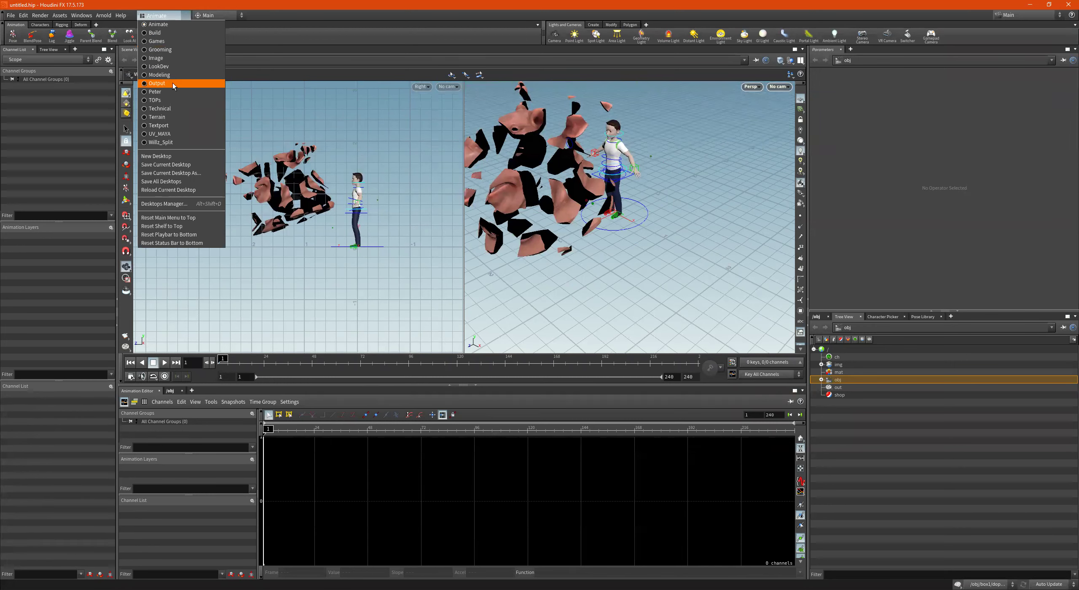
pyautogui.click(174, 109)
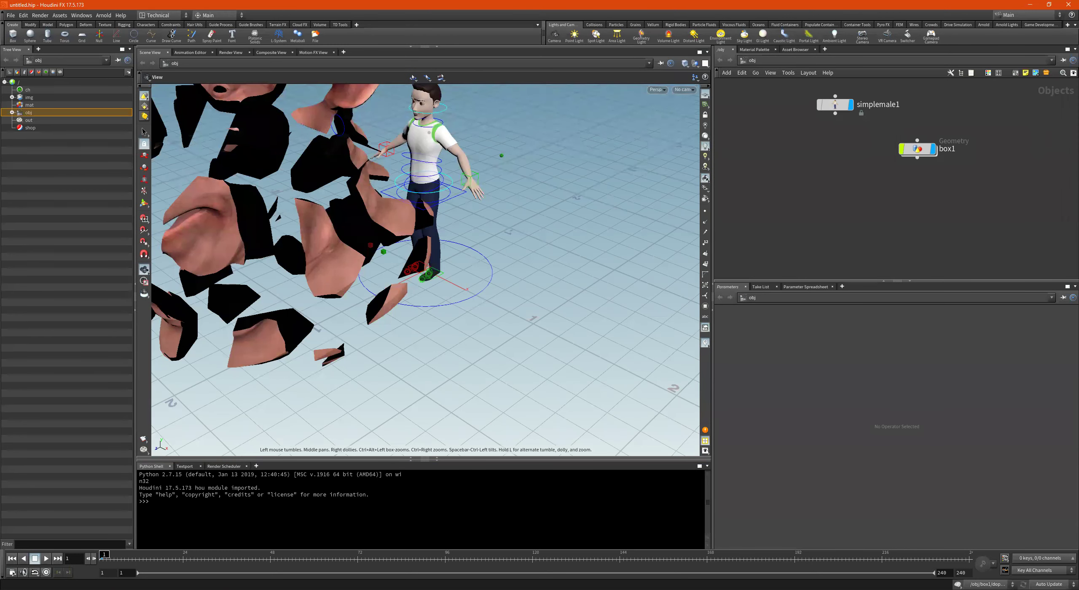
pyautogui.click(437, 458)
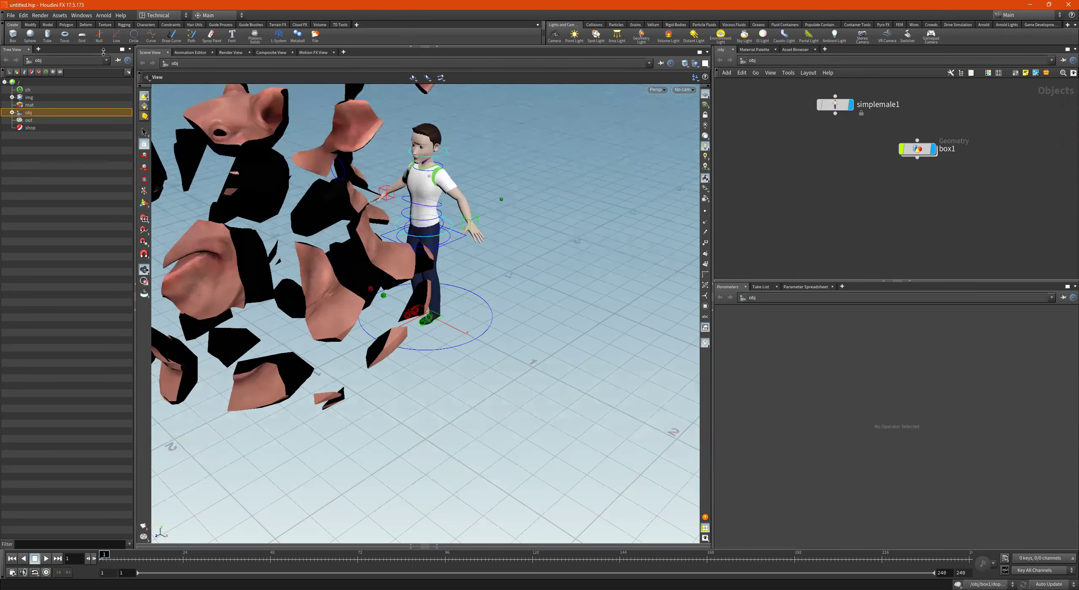
pyautogui.click(132, 282)
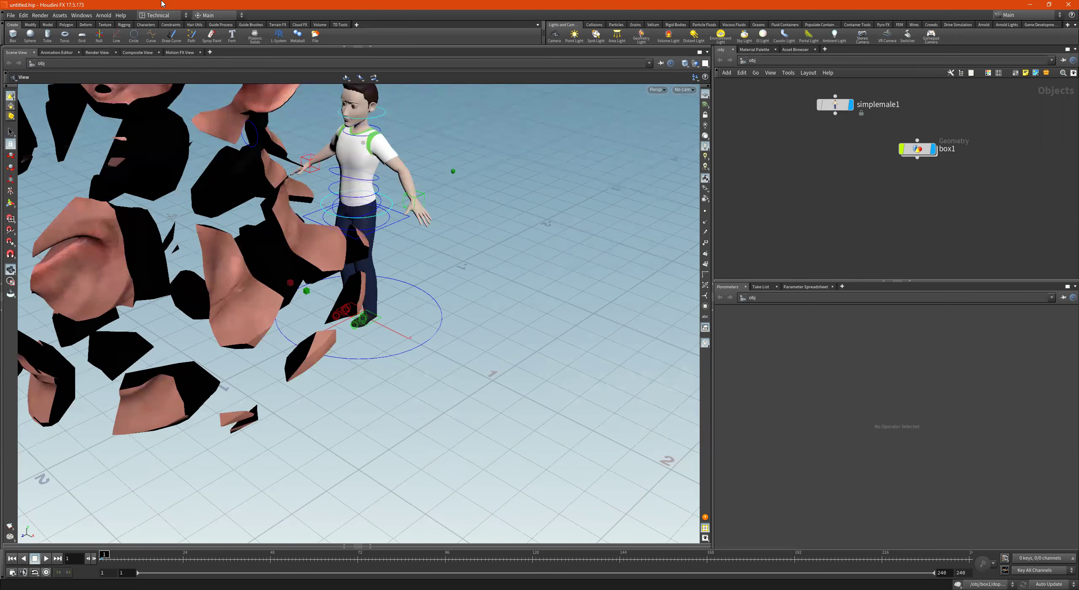
pyautogui.click(173, 19)
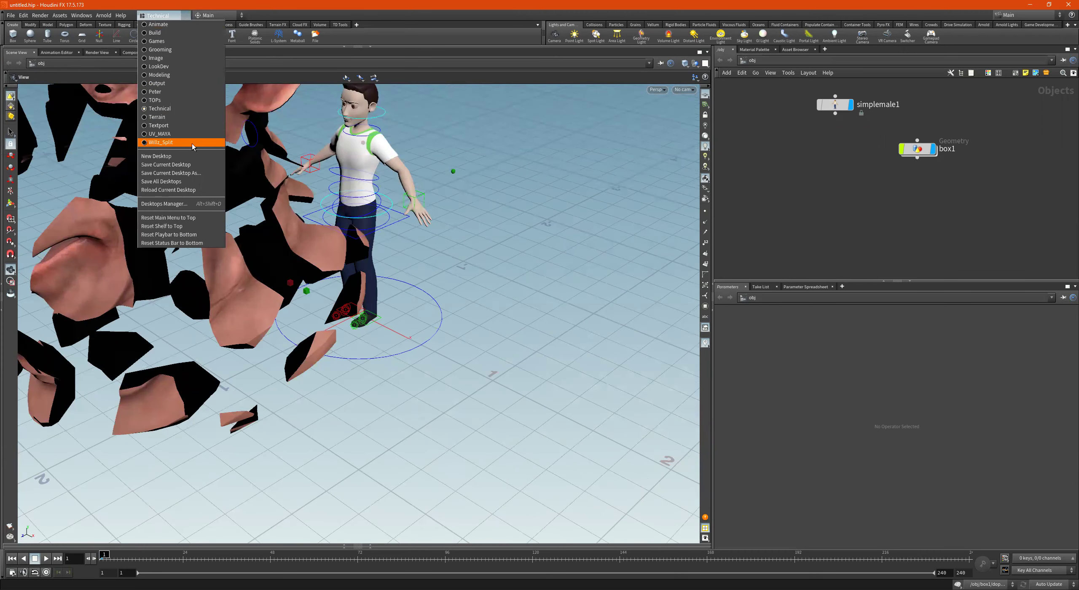
pyautogui.press('Return')
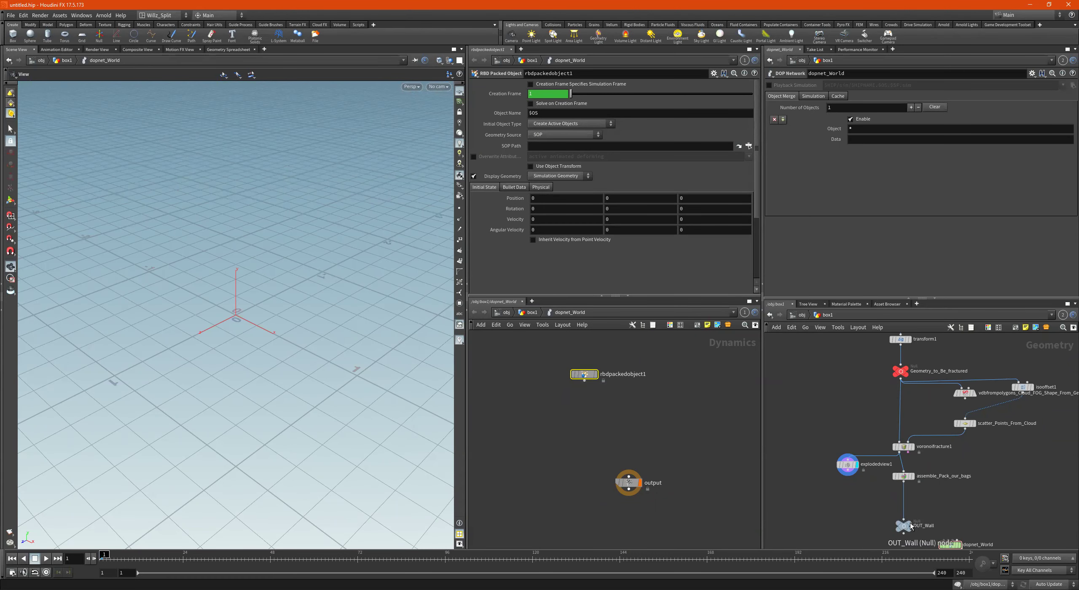
# Set the SOP Path of rbdpackedobject1 to the OUT_Wall null in box1.
pyautogui.moveTo(903, 526); pyautogui.dragTo(652, 145)
pyautogui.scroll(-3, 896, 415)
pyautogui.scroll(4, 922, 457)
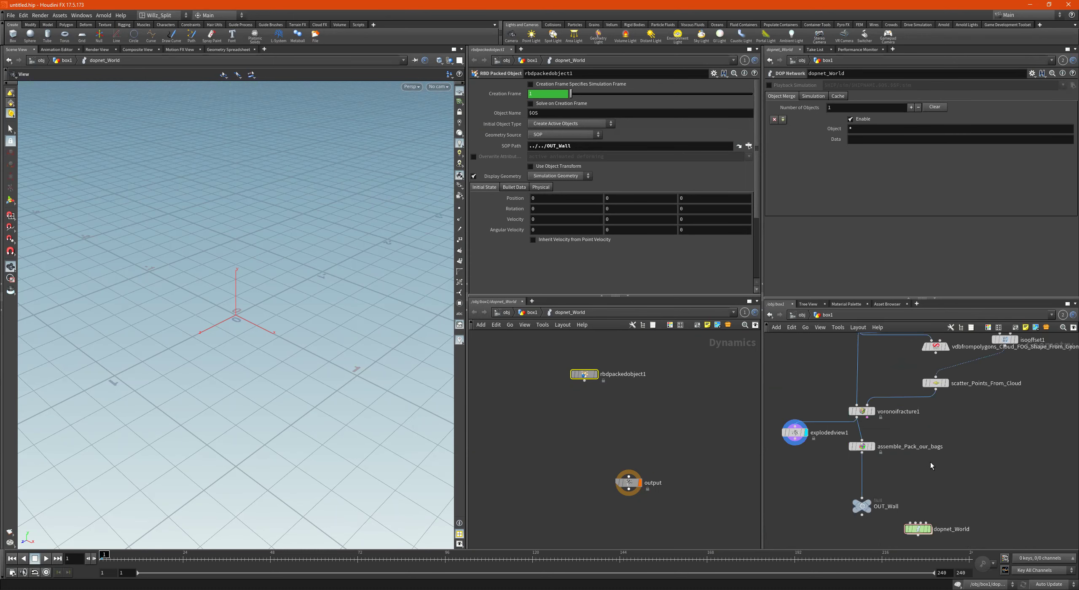
# Examine the fracture network in box1 from the pig head source down to OUT_Wall and dopnet_World.
pyautogui.moveTo(930, 462); pyautogui.dragTo(855, 513, button='middle')
pyautogui.scroll(-3, 948, 460)
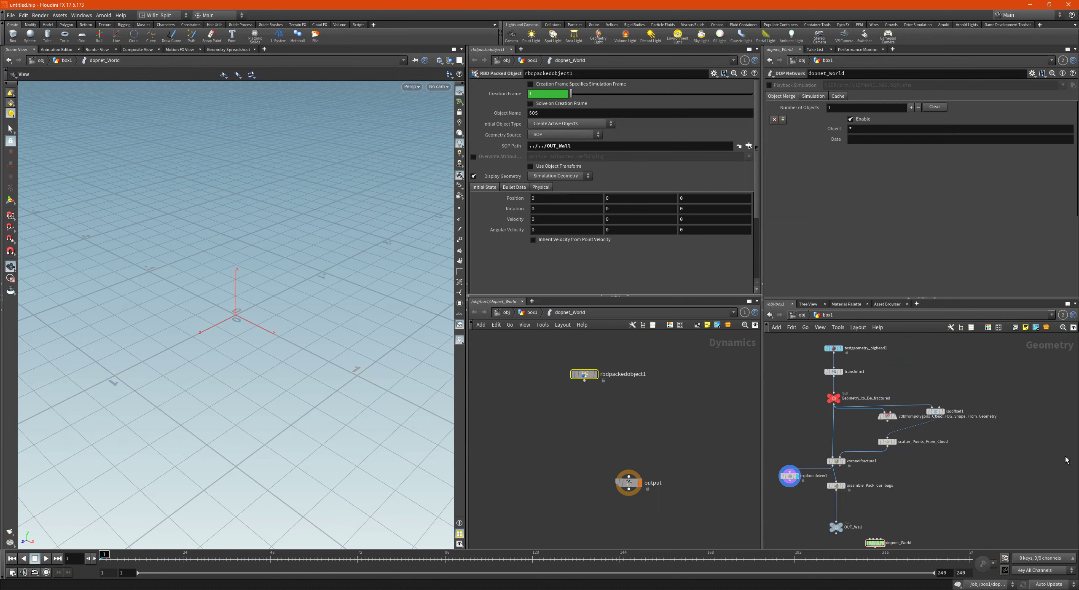
pyautogui.scroll(2, 857, 520)
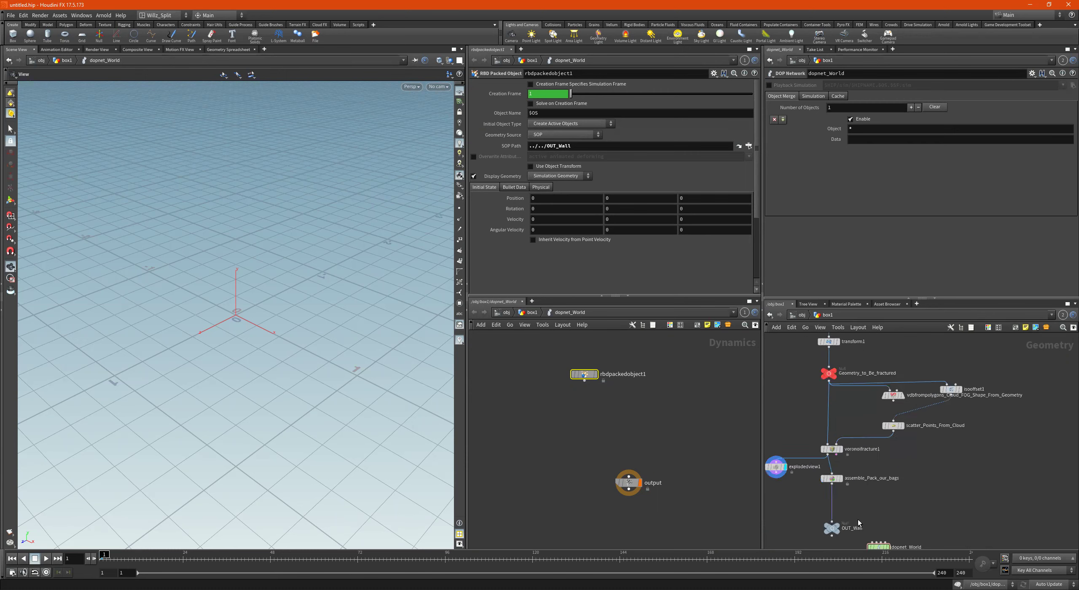
pyautogui.moveTo(920, 480); pyautogui.dragTo(934, 429, button='middle')
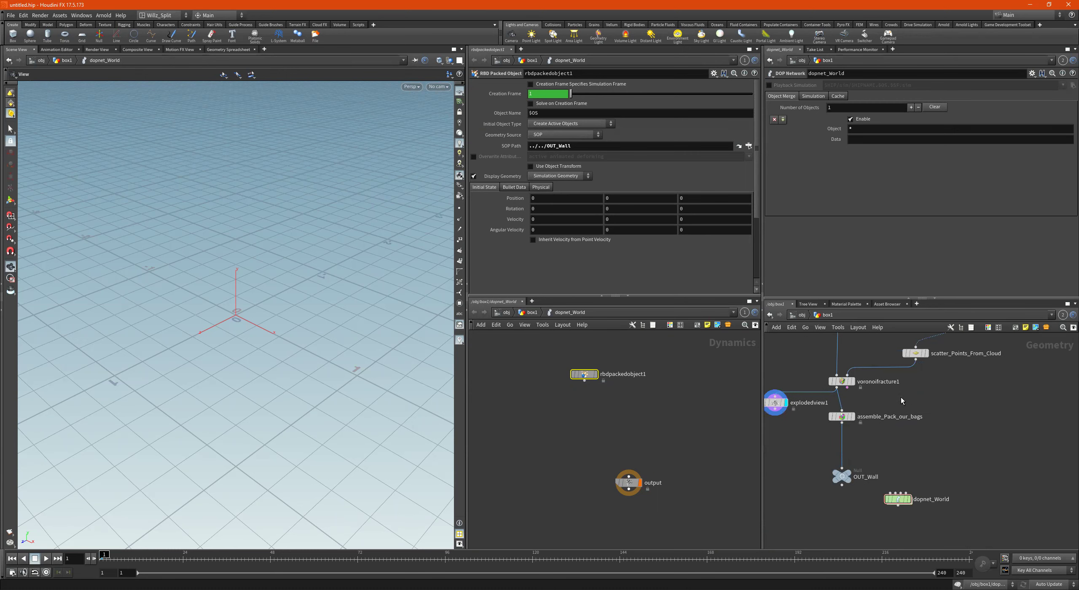
pyautogui.moveTo(868, 374); pyautogui.dragTo(874, 437, button='middle')
pyautogui.scroll(-3, 874, 438)
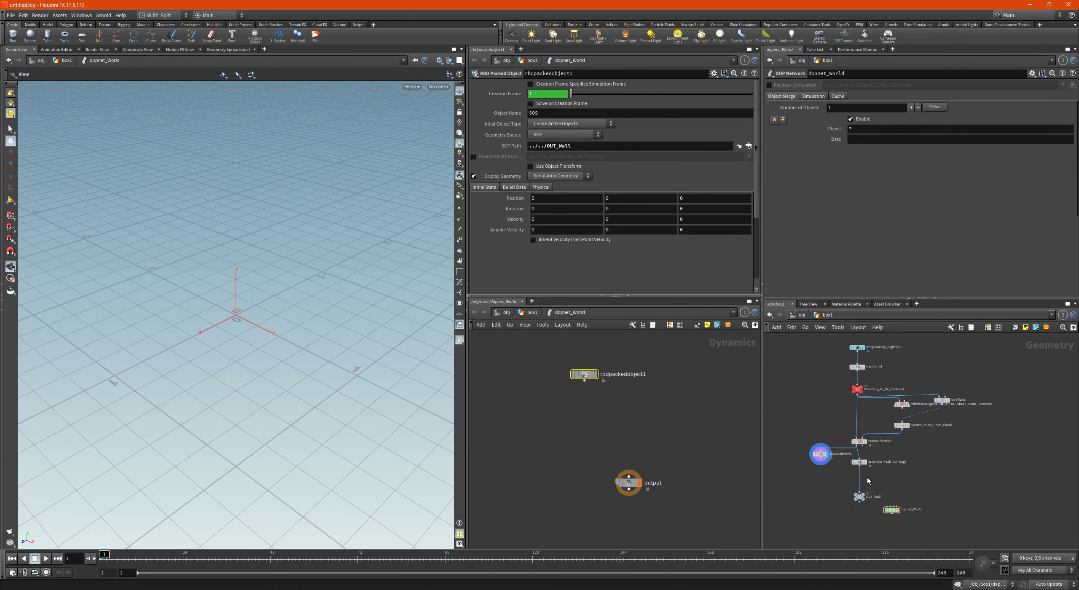
# Move dopnet_World farther away from OUT_Wall in box1 and add a Bullet Solver inside the DOP network.
pyautogui.scroll(3, 901, 510)
pyautogui.moveTo(879, 511); pyautogui.dragTo(950, 499)
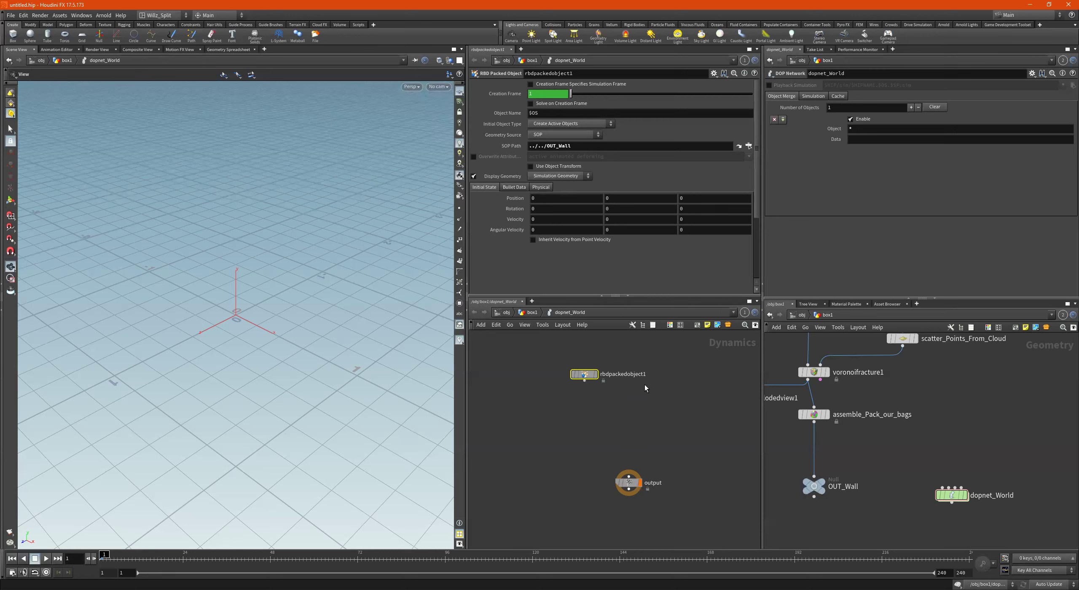
pyautogui.scroll(3, 570, 383)
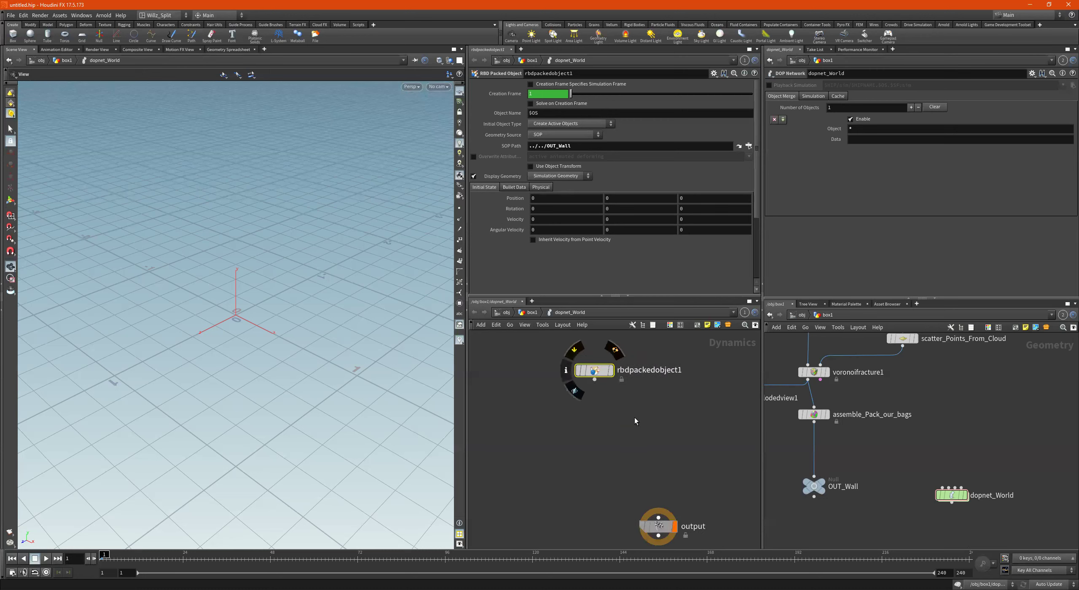
pyautogui.press('Tab')
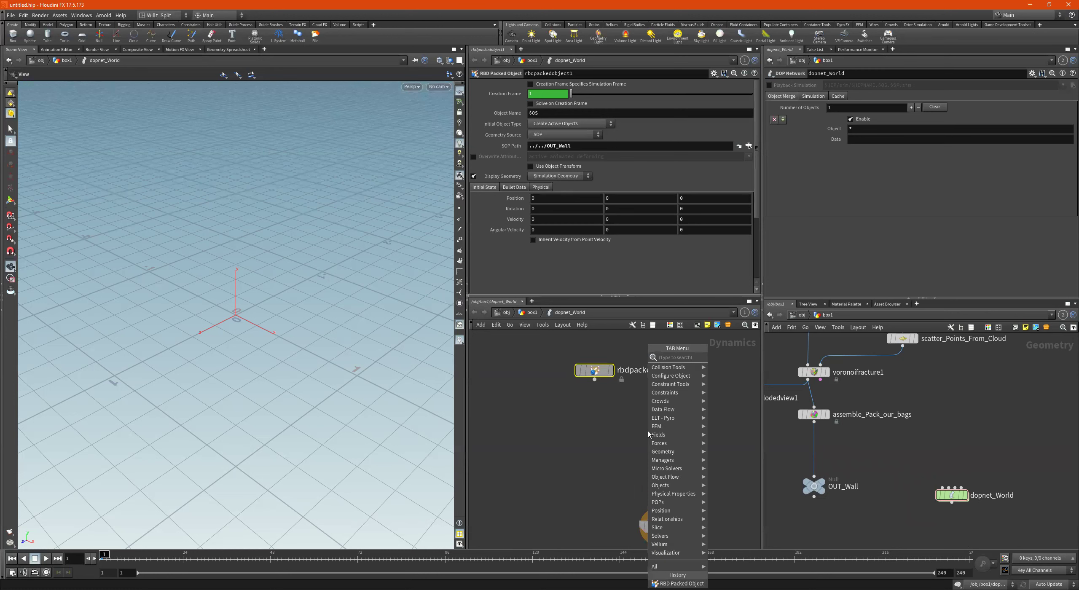
pyautogui.write('bullet')
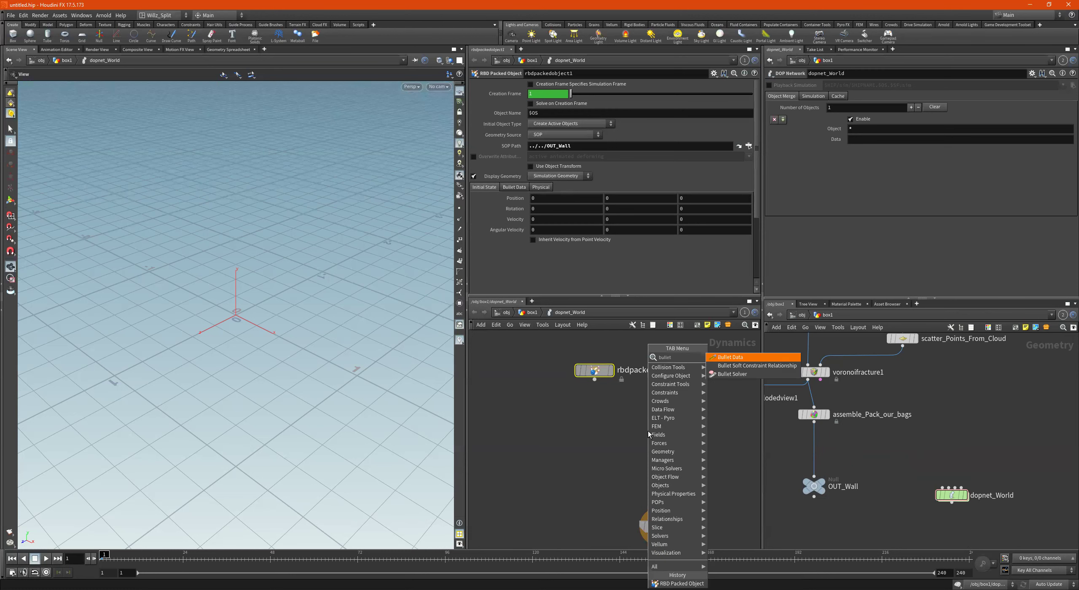
pyautogui.press('Down')
pyautogui.press('Down')
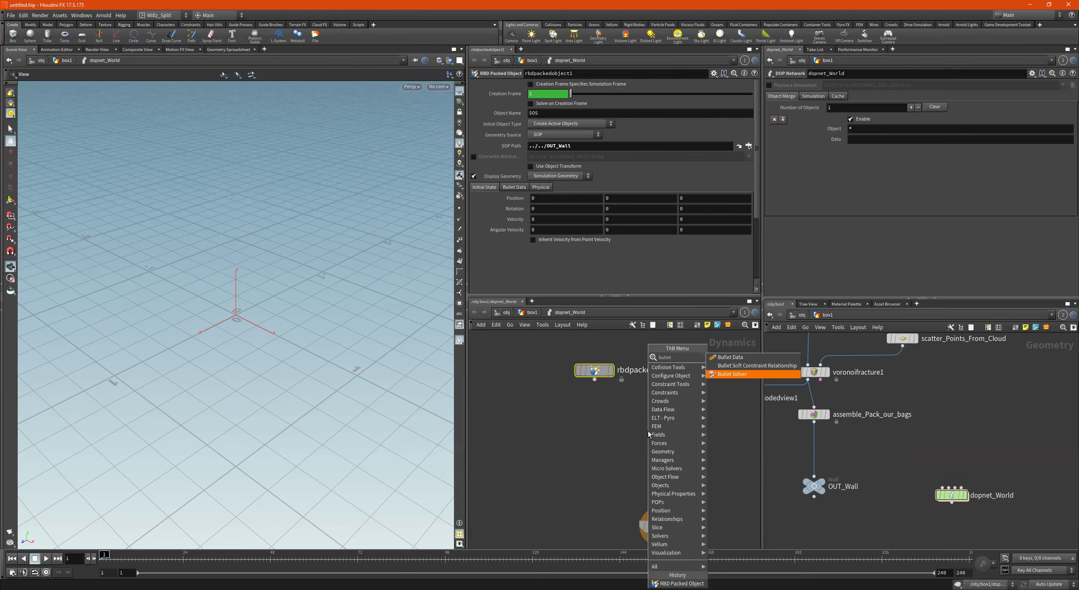
pyautogui.press('Return')
pyautogui.click(647, 430)
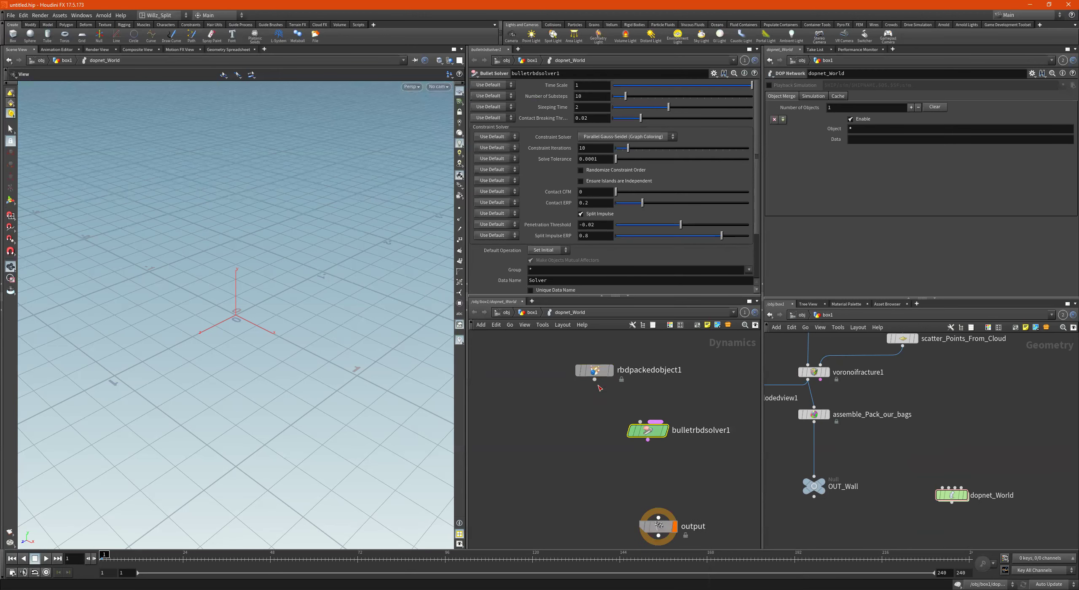
# Wire rbdpackedobject1 into the first input of bulletrbdsolver1 and insert a Merge node on the connection between them.
pyautogui.moveTo(594, 379); pyautogui.dragTo(640, 421)
pyautogui.scroll(1, 612, 396)
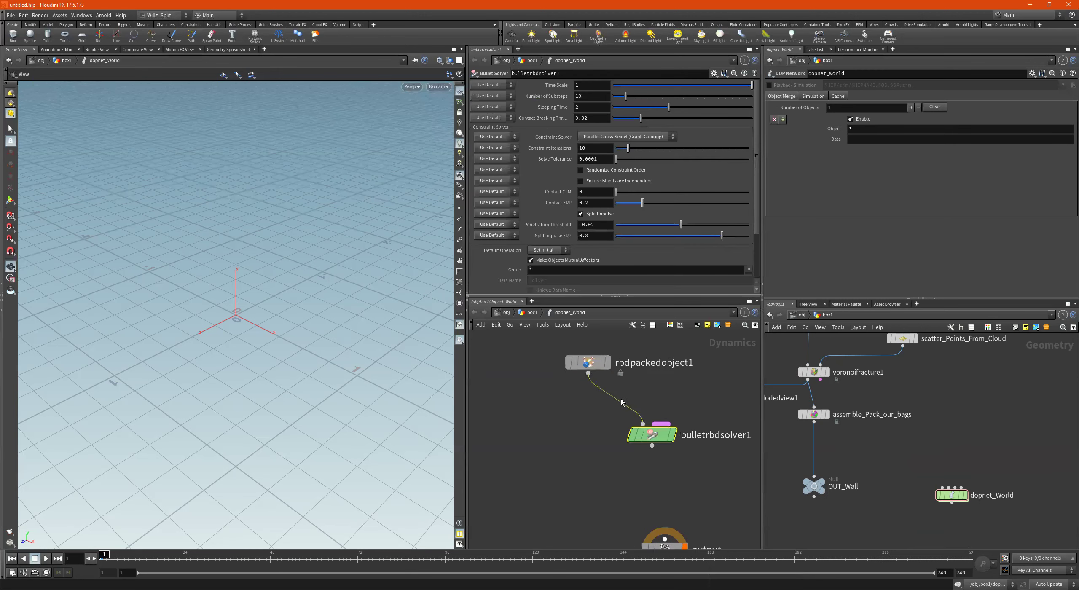
pyautogui.moveTo(588, 363); pyautogui.dragTo(572, 336)
pyautogui.press('Tab')
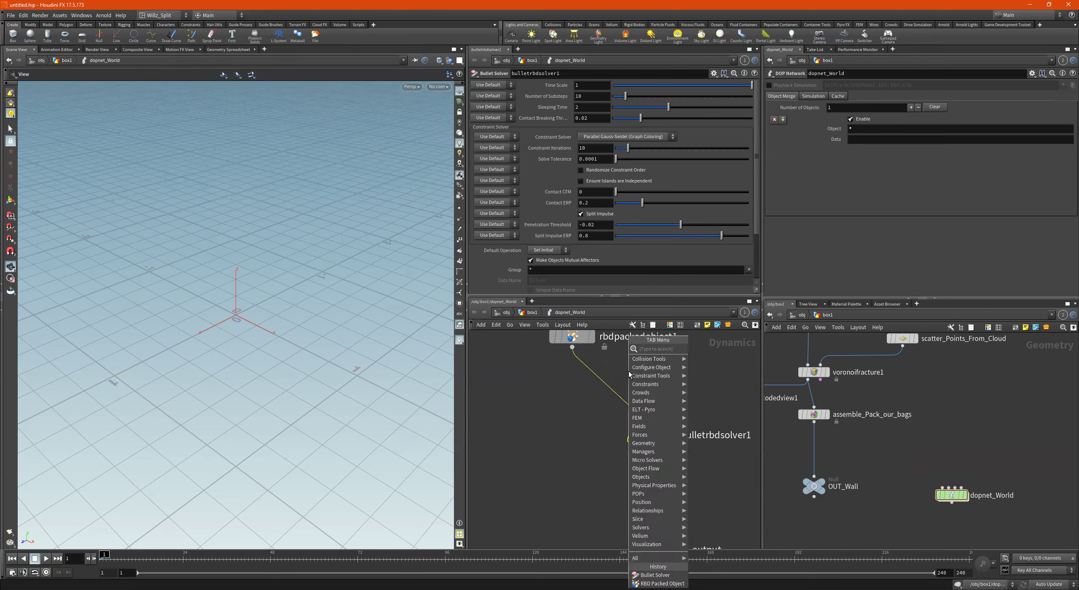
pyautogui.write('merge')
pyautogui.press('Return')
pyautogui.click(628, 371)
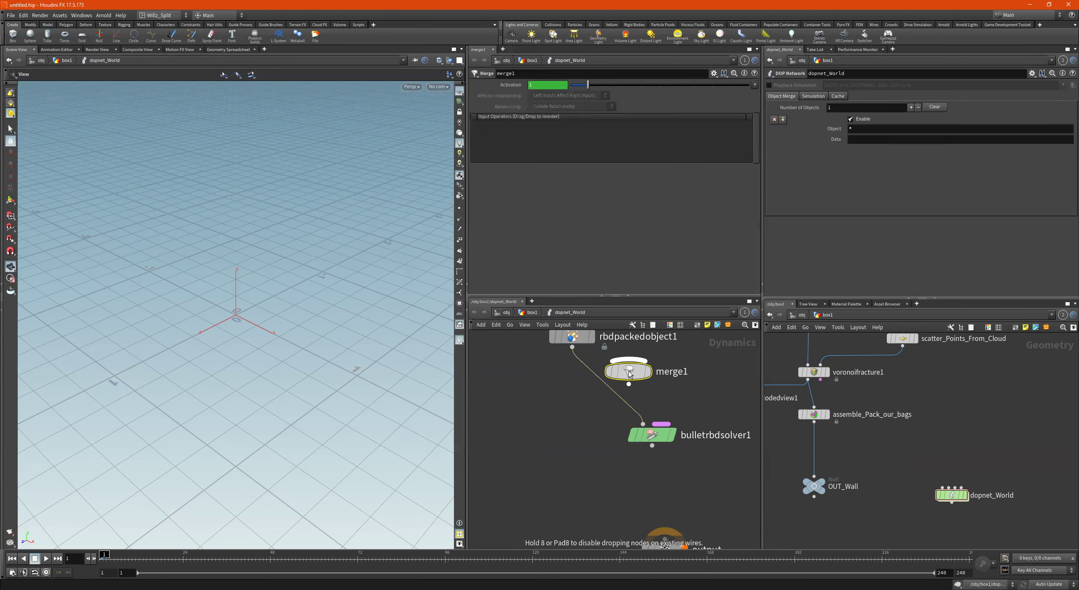
pyautogui.moveTo(639, 371); pyautogui.dragTo(602, 382)
pyautogui.moveTo(677, 364); pyautogui.dragTo(734, 418, button='middle')
pyautogui.scroll(2, 647, 394)
pyautogui.moveTo(639, 385); pyautogui.dragTo(606, 359)
pyautogui.moveTo(649, 445); pyautogui.dragTo(624, 422)
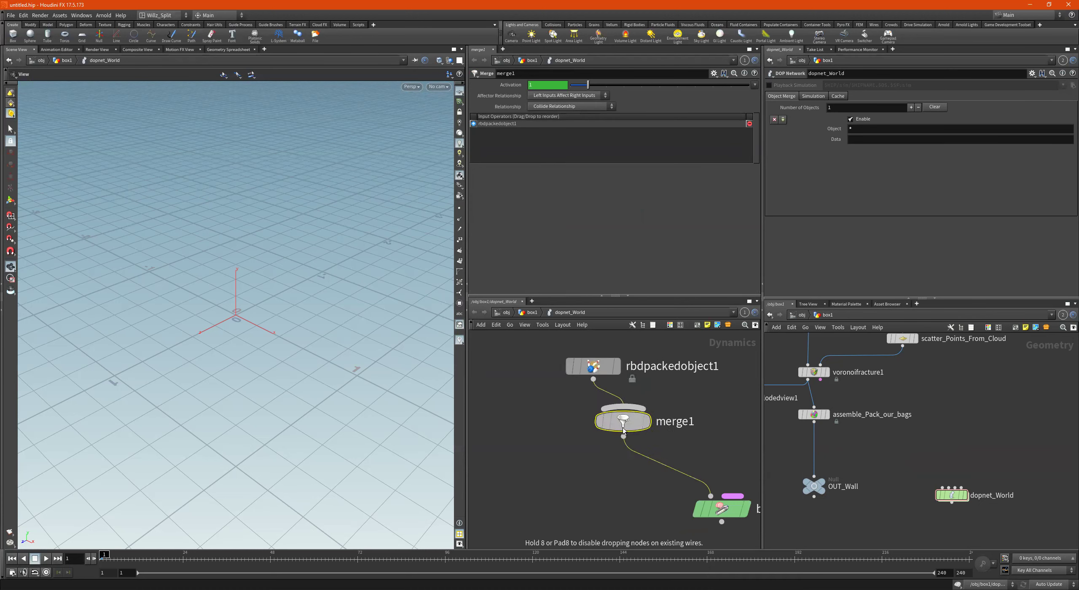
# Rename rbdpackedobject1 as rbdpackedobject_THING.
pyautogui.doubleClick(712, 366)
pyautogui.click(723, 366)
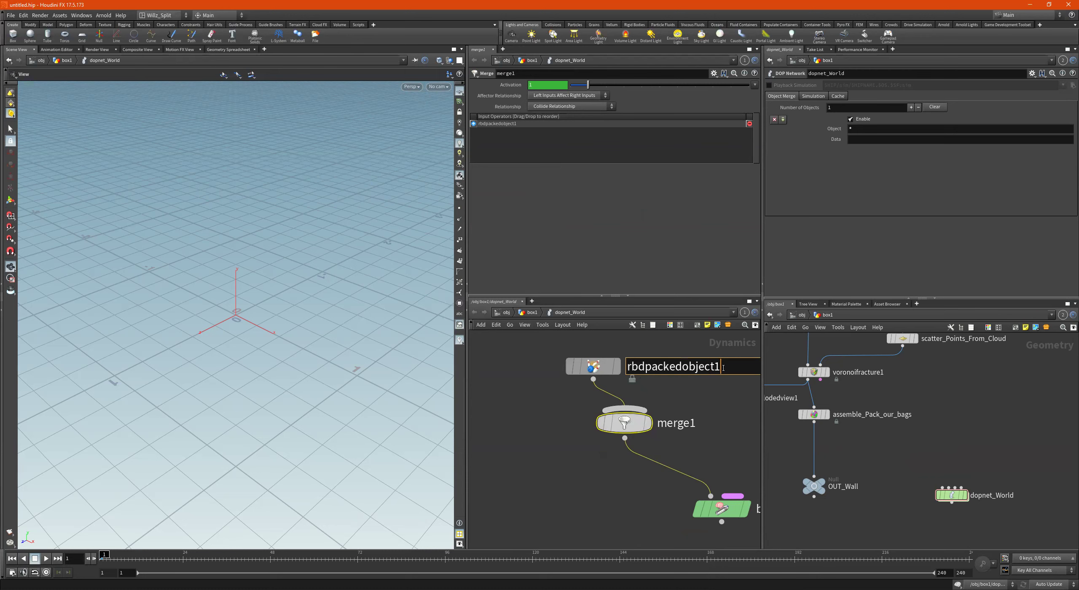
pyautogui.press('BackSpace')
pyautogui.write('_Wall')
pyautogui.press('BackSpace')
pyautogui.press('BackSpace')
pyautogui.press('BackSpace')
pyautogui.press('BackSpace')
pyautogui.write('THING')
pyautogui.press('Return')
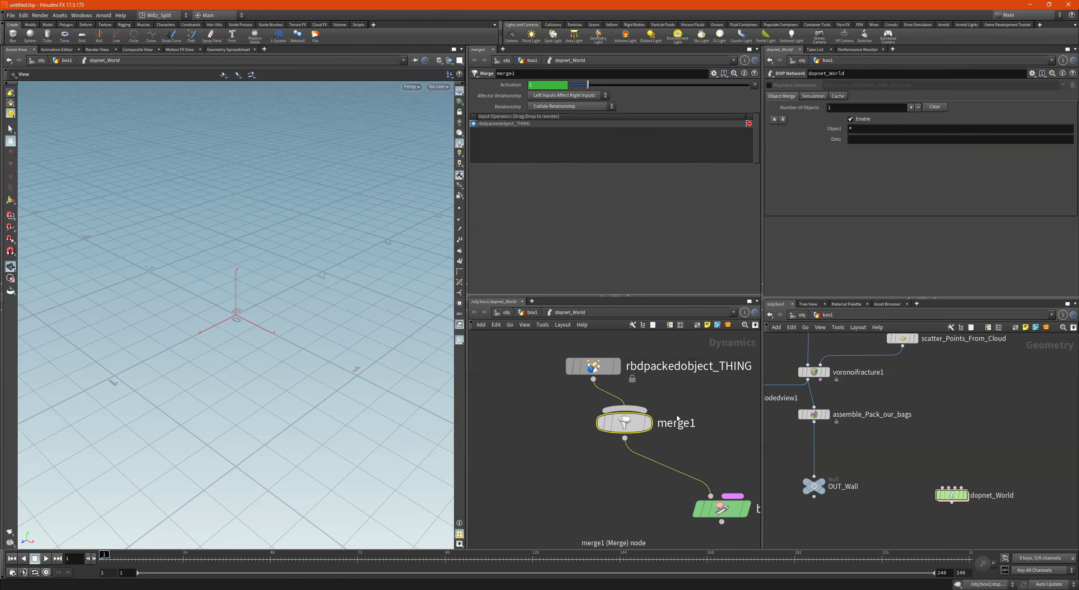
# Rename the OUT_Wall null in box1 as OUT_THING.
pyautogui.scroll(-4, 676, 412)
pyautogui.moveTo(644, 390); pyautogui.dragTo(642, 388)
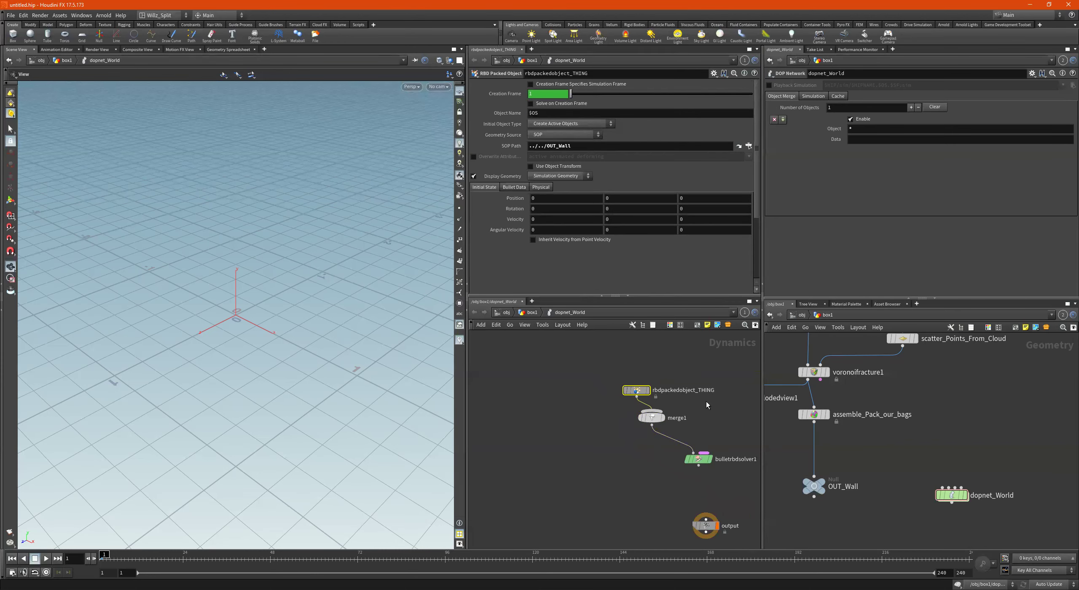
pyautogui.scroll(2, 706, 399)
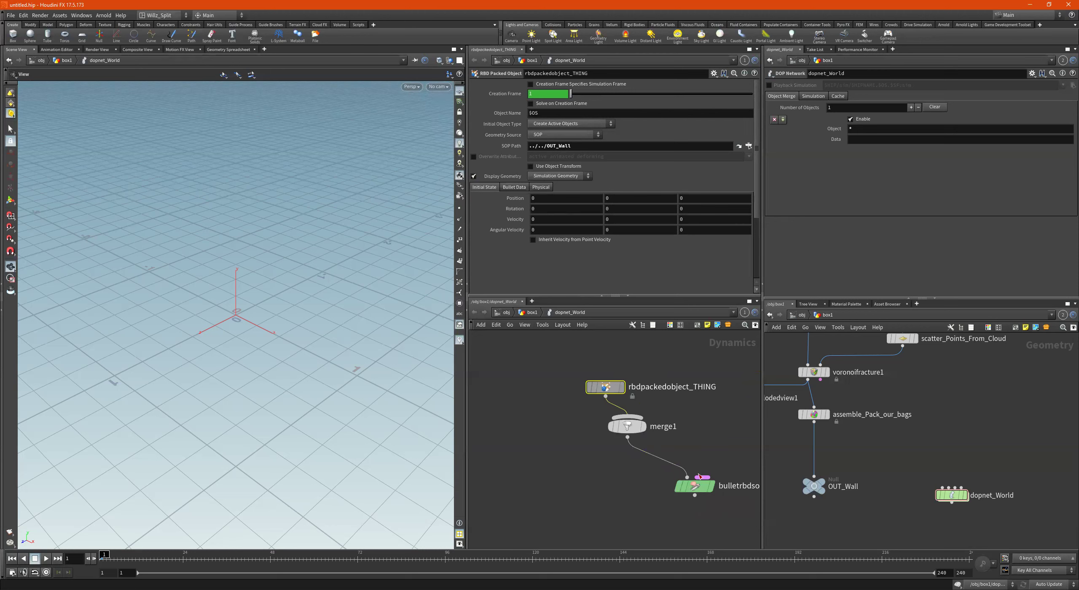
pyautogui.scroll(-3, 868, 405)
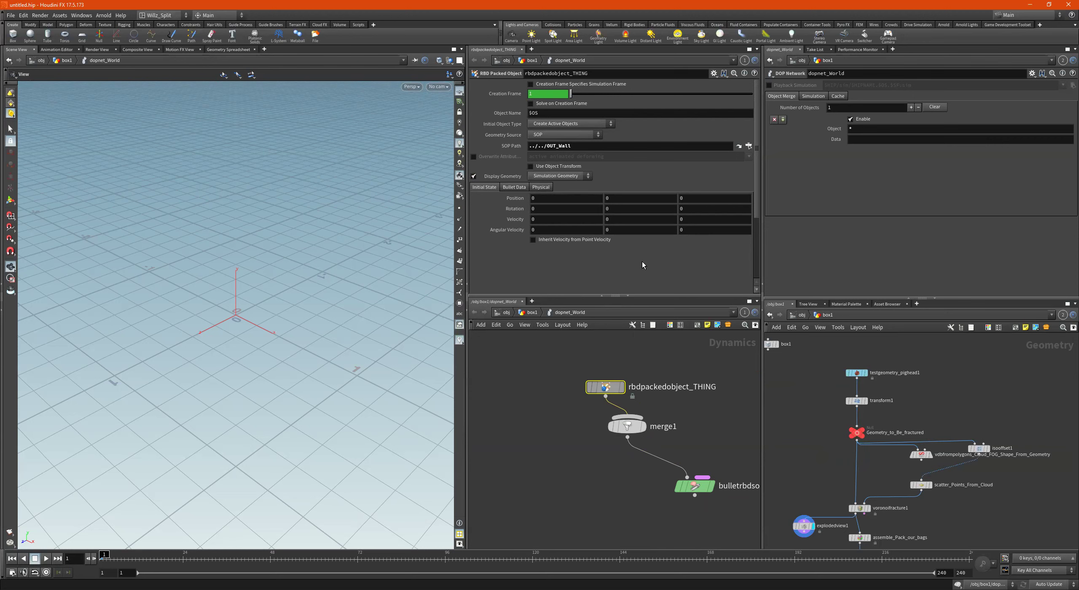
pyautogui.moveTo(963, 512); pyautogui.dragTo(940, 429, button='middle')
pyautogui.scroll(3, 842, 505)
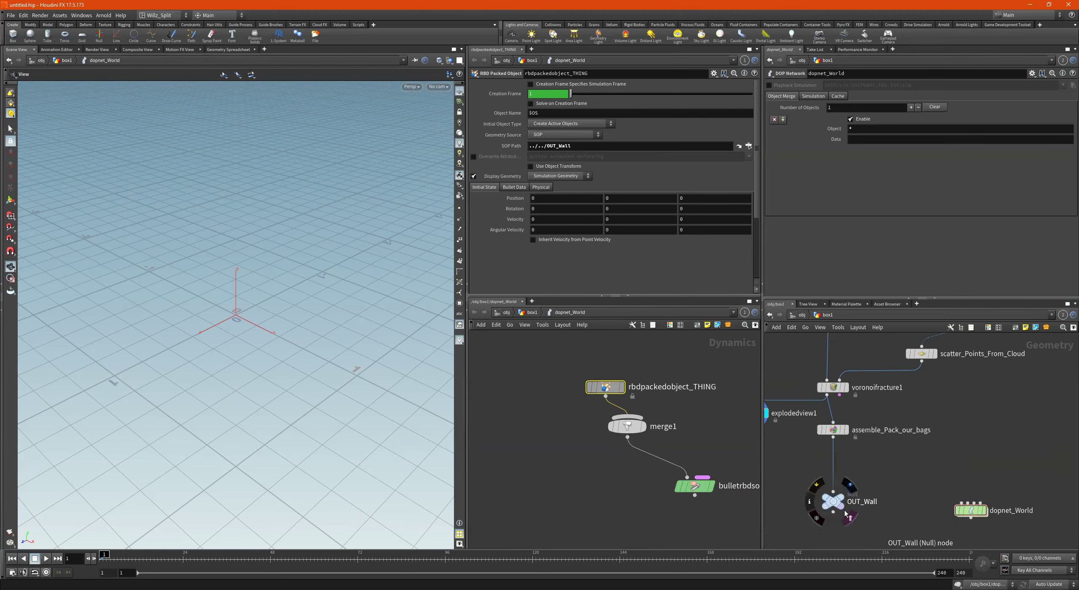
pyautogui.click(867, 502)
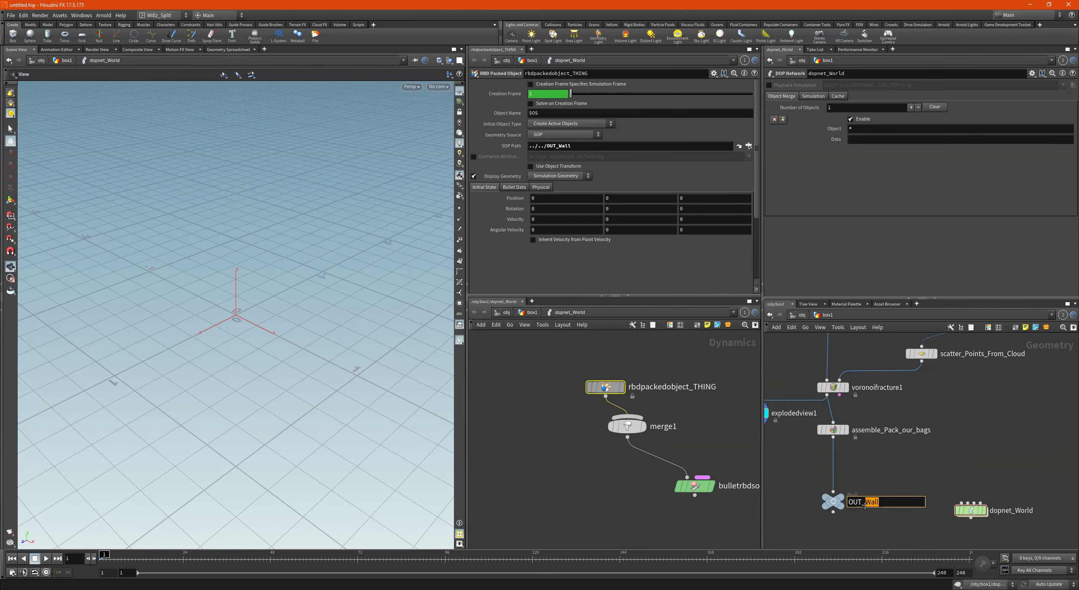
pyautogui.write('THING')
pyautogui.press('Return')
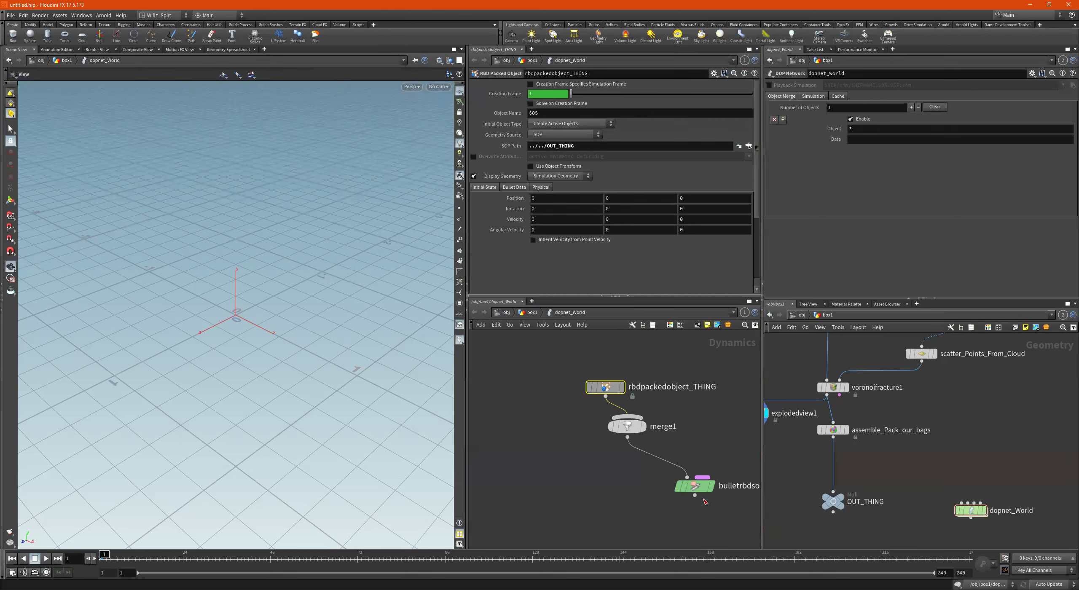
# Add a Gravity Force below bulletrbdsolver1 and wire the solver's output into it.
pyautogui.press('l')
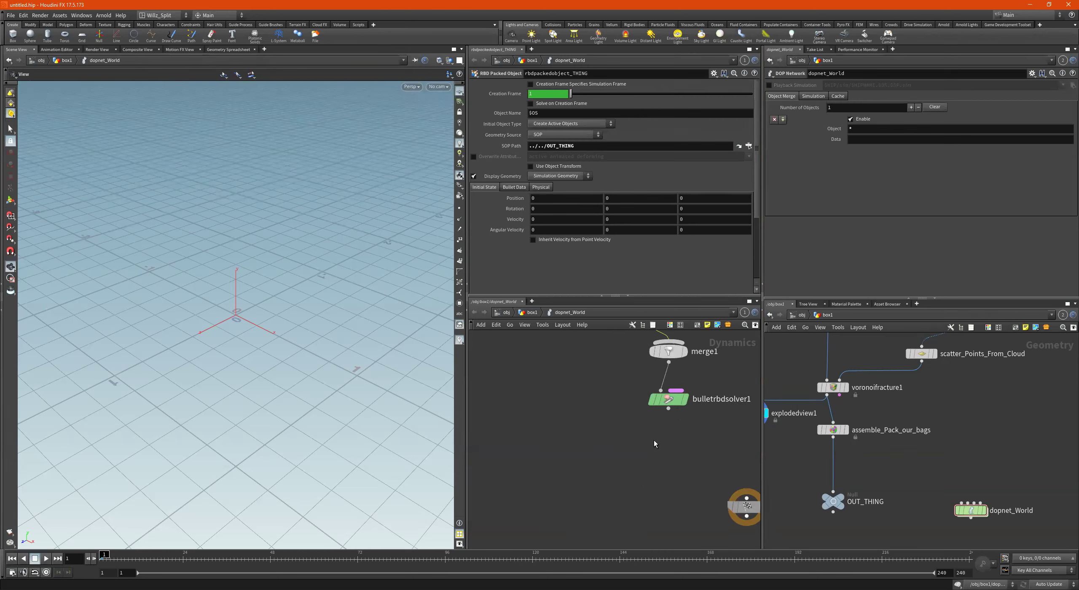
pyautogui.press('Tab')
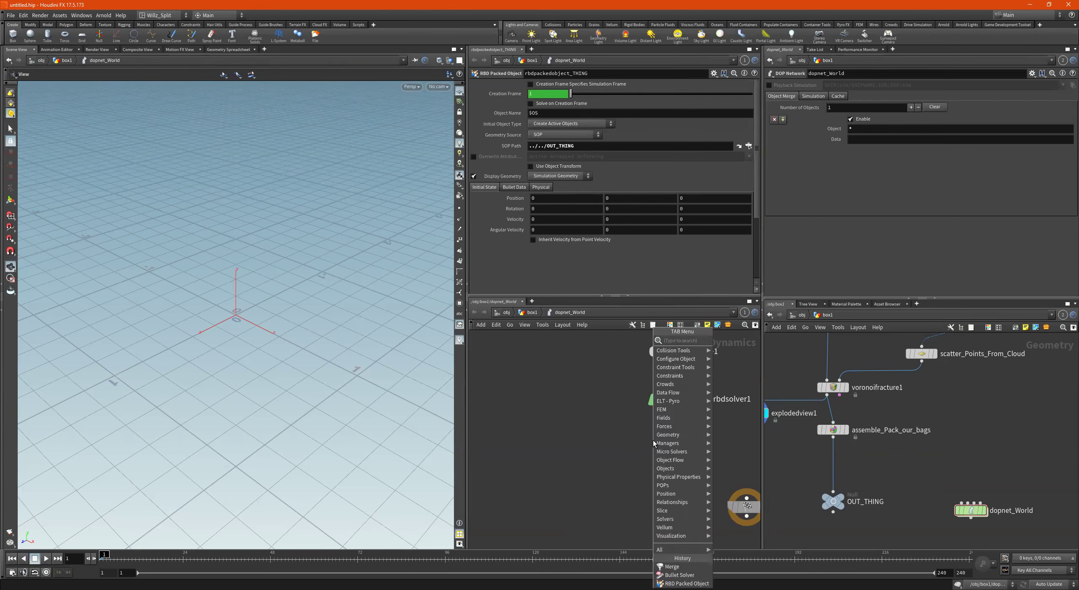
pyautogui.write('gravity')
pyautogui.press('Return')
pyautogui.click(657, 445)
pyautogui.moveTo(656, 442); pyautogui.dragTo(668, 407)
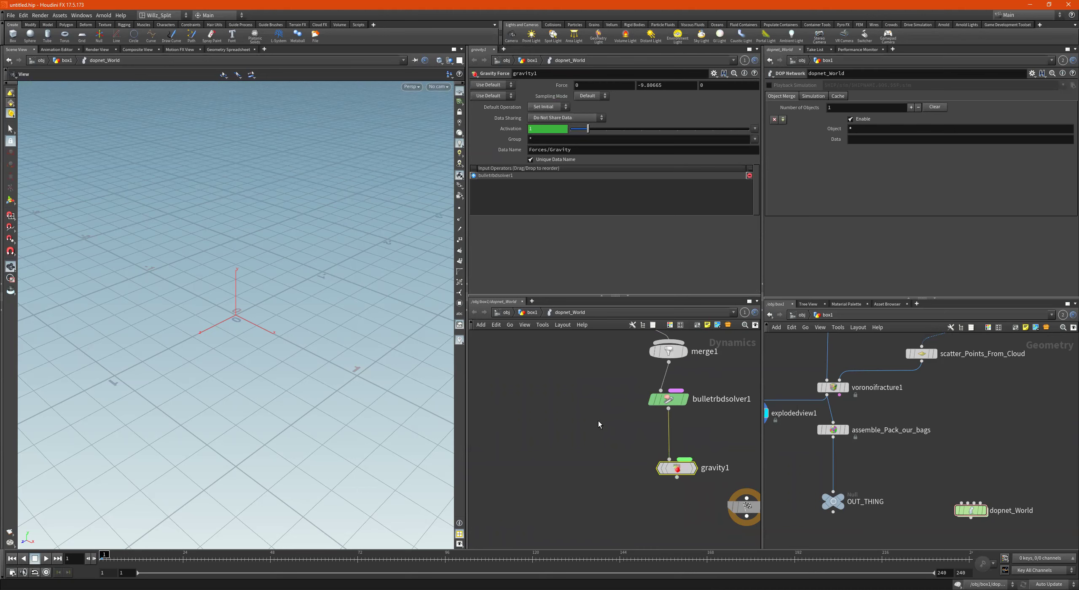
# Add a Ground Plane node beside the solver chain in dopnet_World.
pyautogui.press('Tab')
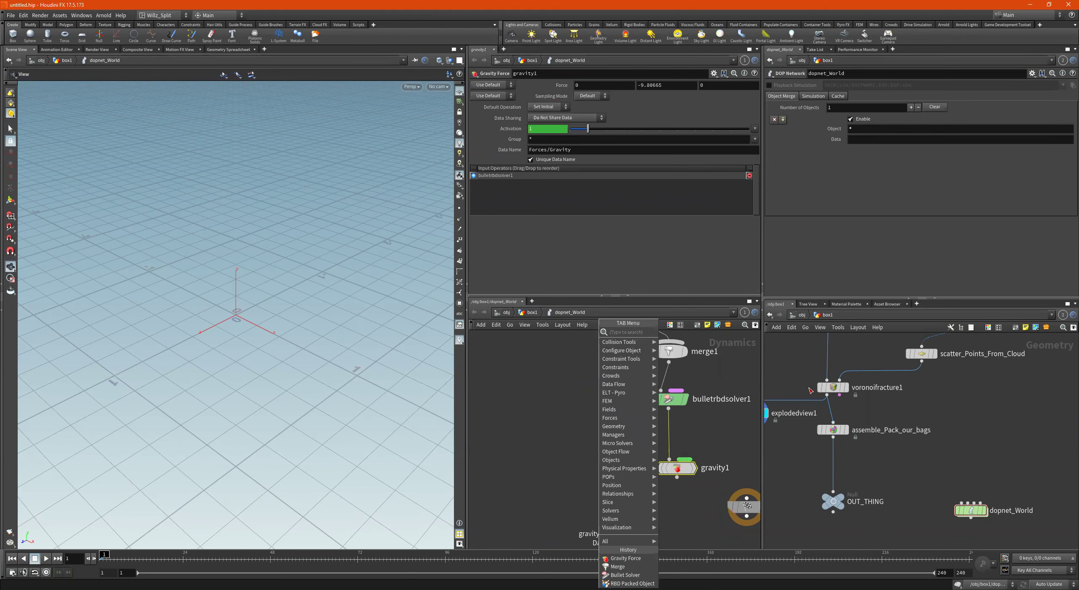
pyautogui.press('Escape')
pyautogui.press('Tab')
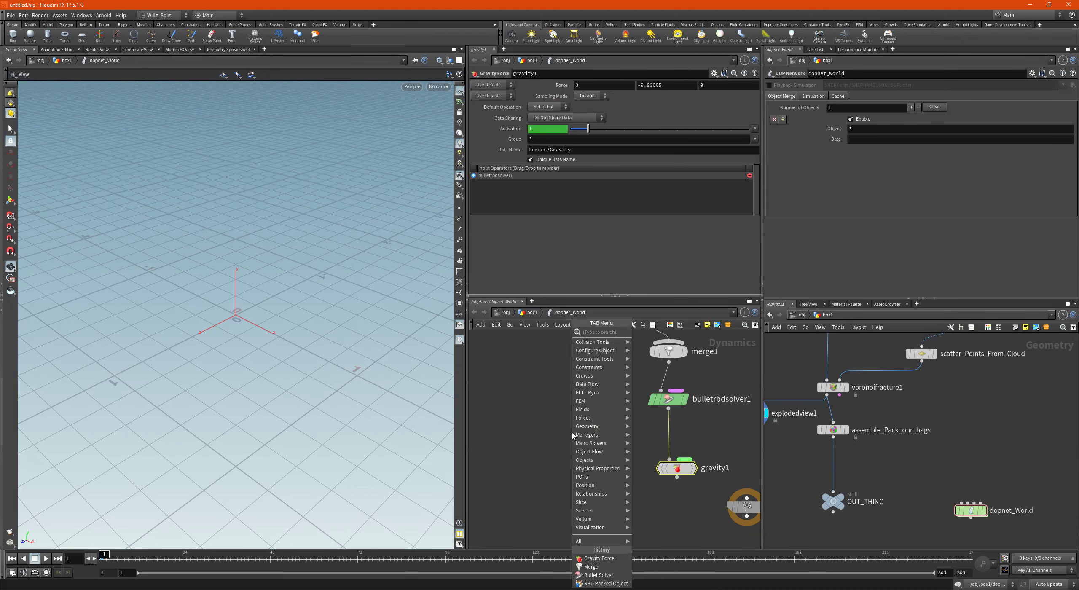
pyautogui.write('groundp')
pyautogui.press('Return')
pyautogui.click(571, 432)
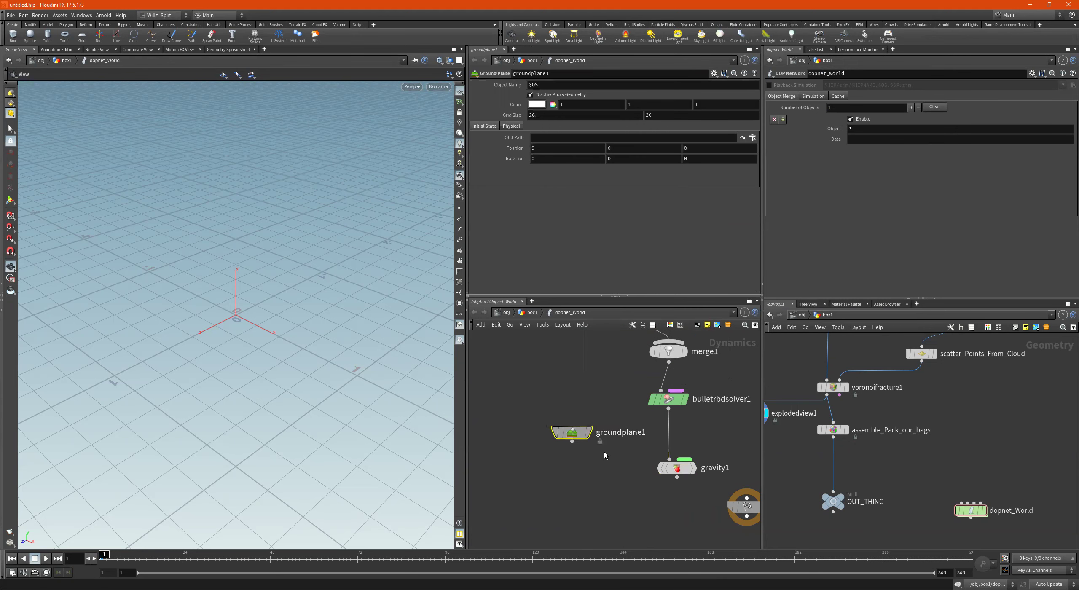
# Insert a second Merge between bulletrbdsolver1 and gravity1, with groundplane1 as its first input ahead of the solver.
pyautogui.press('Tab')
pyautogui.write('merge')
pyautogui.press('Return')
pyautogui.click(602, 452)
pyautogui.moveTo(571, 433); pyautogui.dragTo(663, 439)
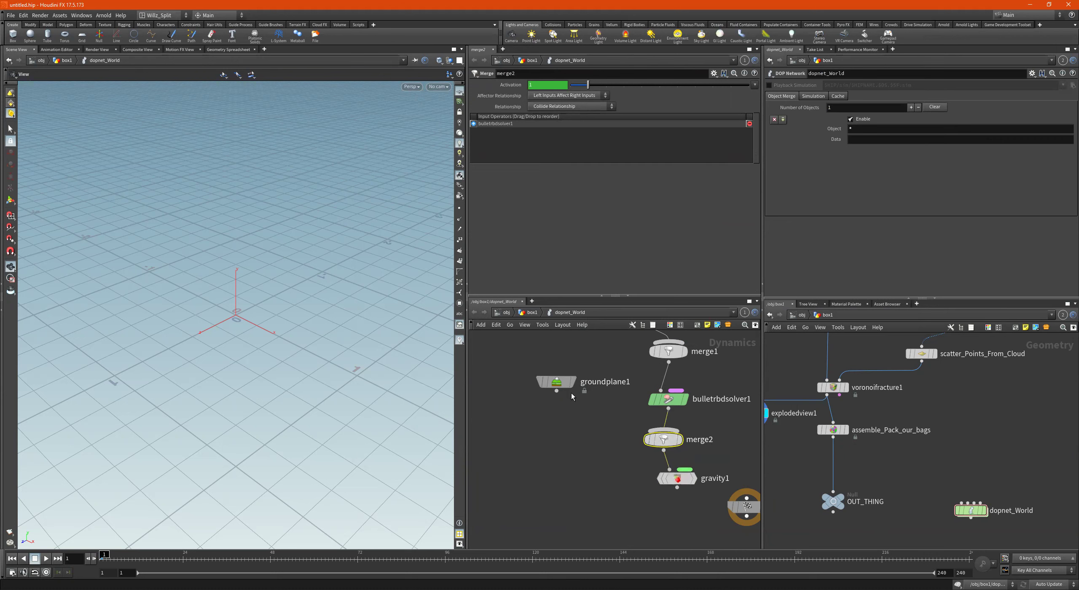
pyautogui.click(556, 391)
pyautogui.click(661, 429)
pyautogui.click(473, 131)
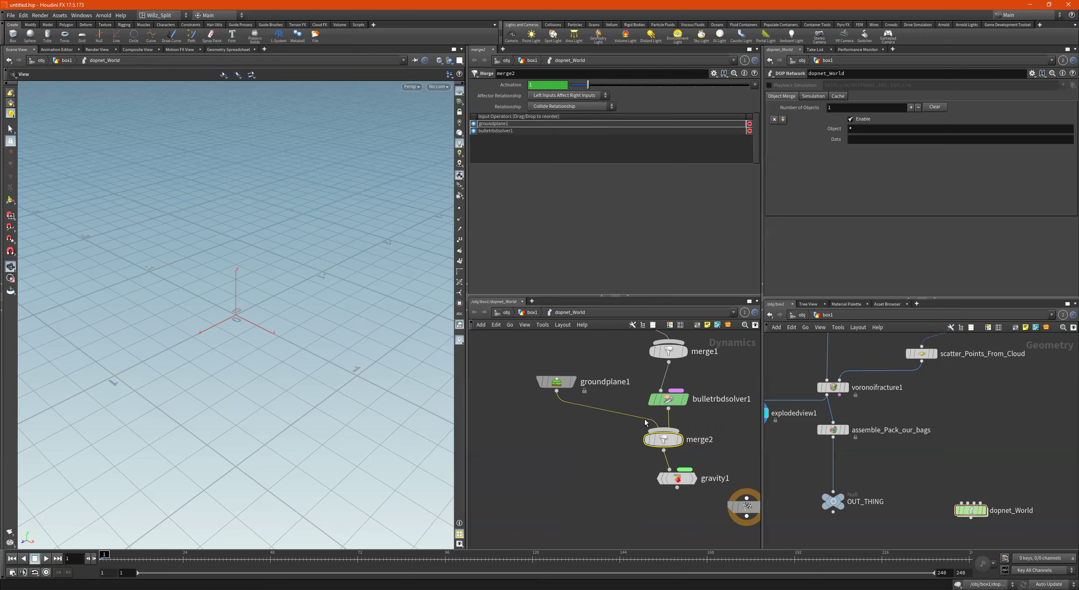
# Line up merge2 and gravity1 beneath the bullet solver and review merge2's Affector Relationship options, keeping Left Inputs Affect Right Inputs.
pyautogui.moveTo(722, 474); pyautogui.dragTo(695, 431, button='middle')
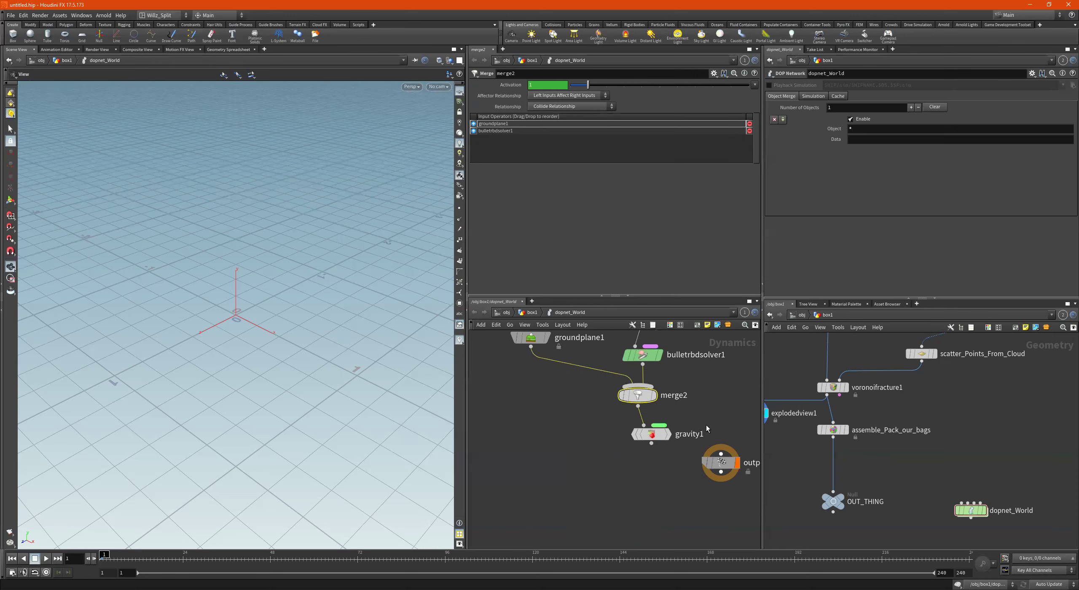
pyautogui.scroll(2, 664, 442)
pyautogui.moveTo(654, 437); pyautogui.dragTo(645, 437)
pyautogui.moveTo(631, 387); pyautogui.dragTo(632, 392)
pyautogui.moveTo(662, 497); pyautogui.dragTo(632, 431)
pyautogui.click(645, 422)
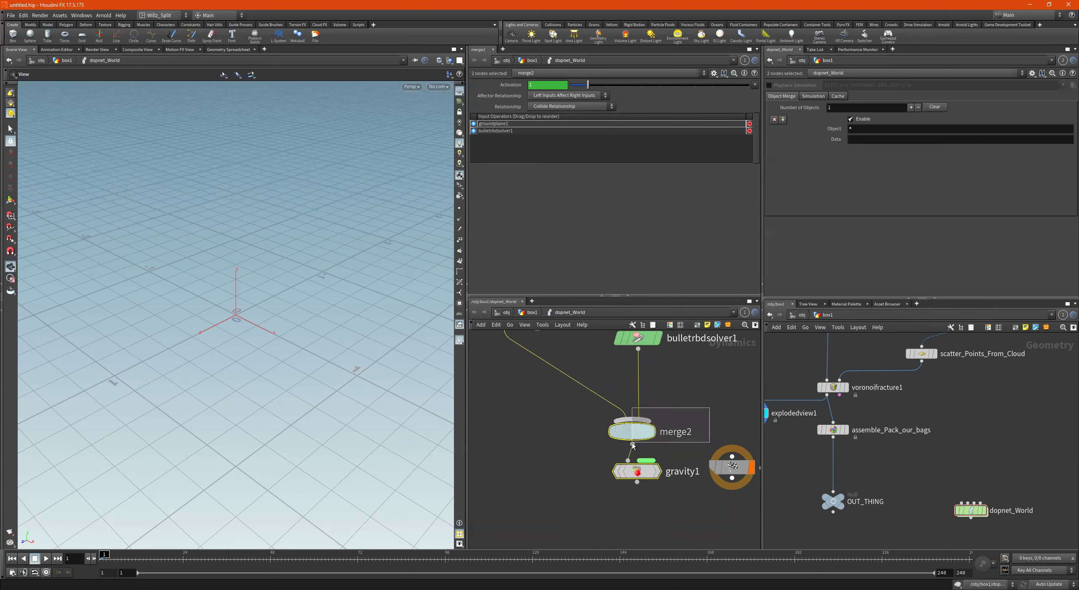
pyautogui.click(574, 97)
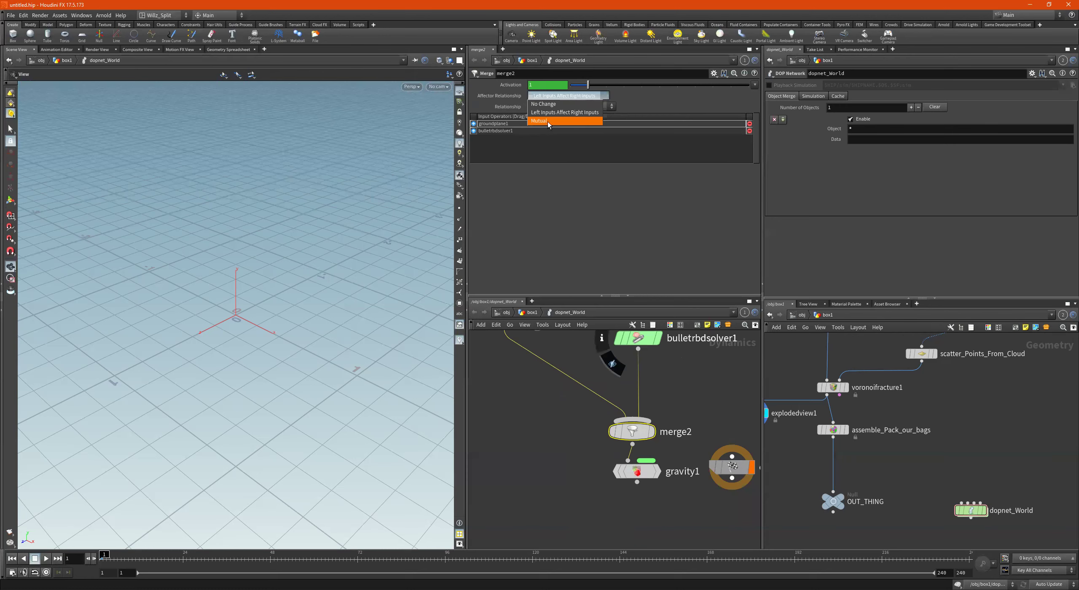
pyautogui.click(644, 102)
# Place the output node below gravity1 and wire gravity1 into it.
pyautogui.moveTo(723, 479); pyautogui.dragTo(638, 527)
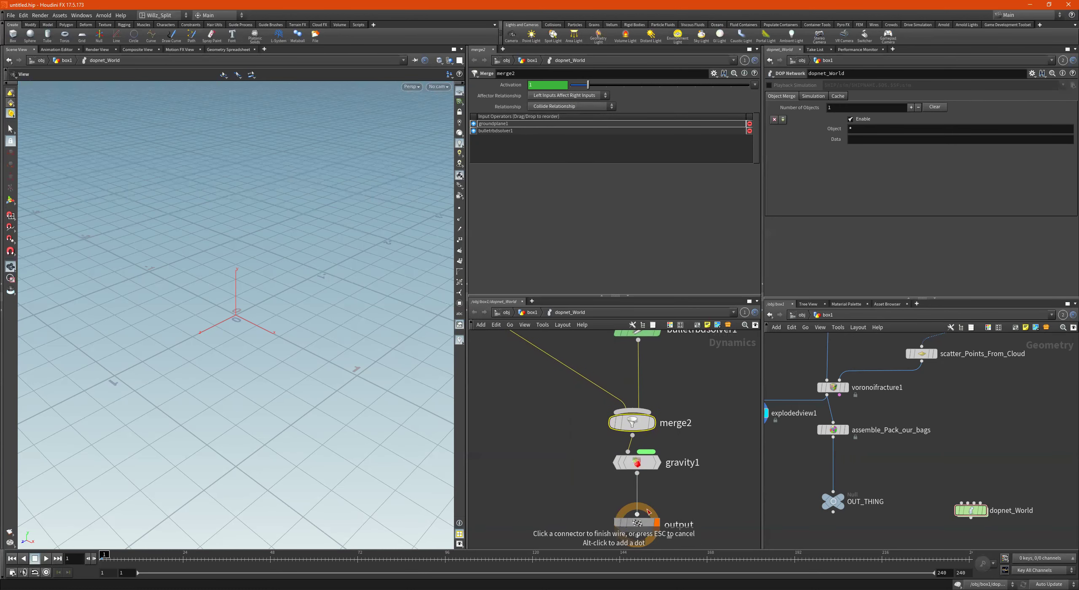
pyautogui.scroll(-3, 689, 484)
pyautogui.scroll(-5, 246, 227)
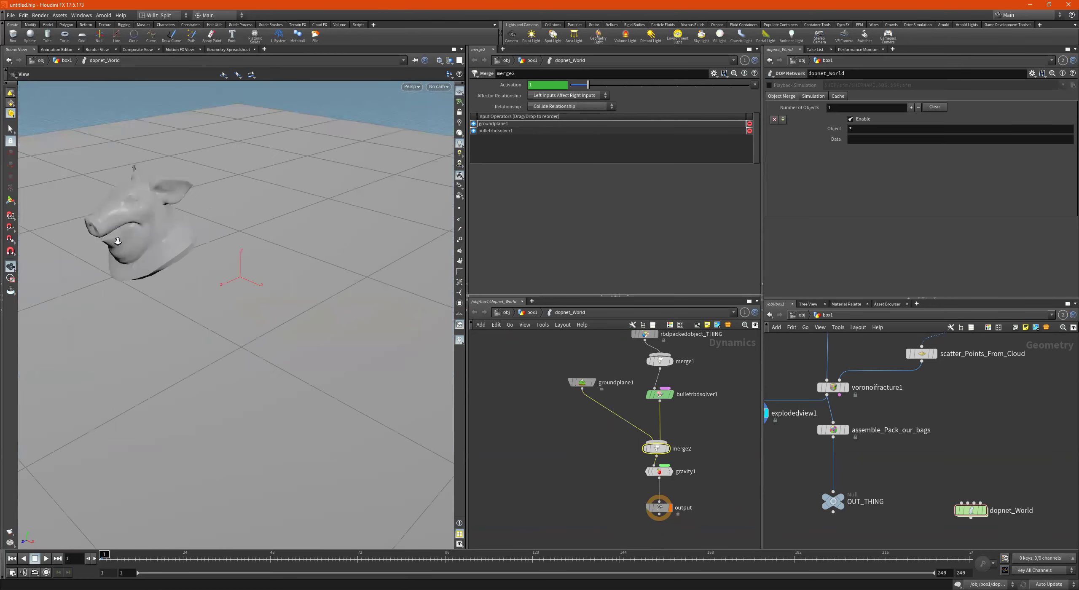
# Examine the pig head over the ground plane and the parameters of rbdpackedobject_THING and bulletrbdsolver1.
pyautogui.moveTo(245, 226); pyautogui.dragTo(211, 193)
pyautogui.moveTo(199, 193); pyautogui.dragTo(269, 172, button='middle')
pyautogui.moveTo(291, 189); pyautogui.dragTo(304, 199)
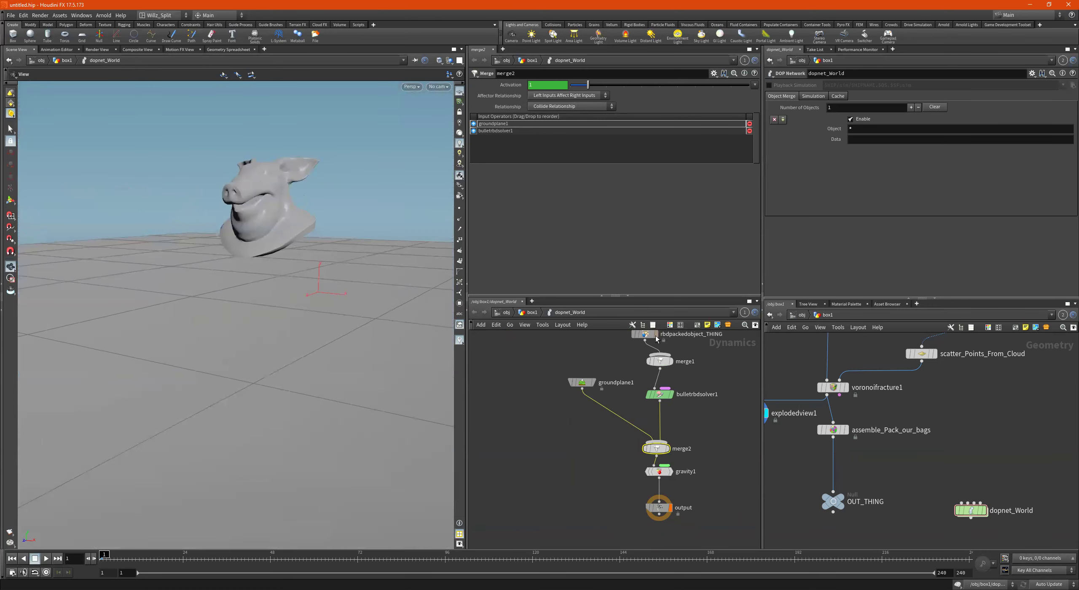
pyautogui.moveTo(656, 338); pyautogui.dragTo(644, 375, button='middle')
pyautogui.click(644, 376)
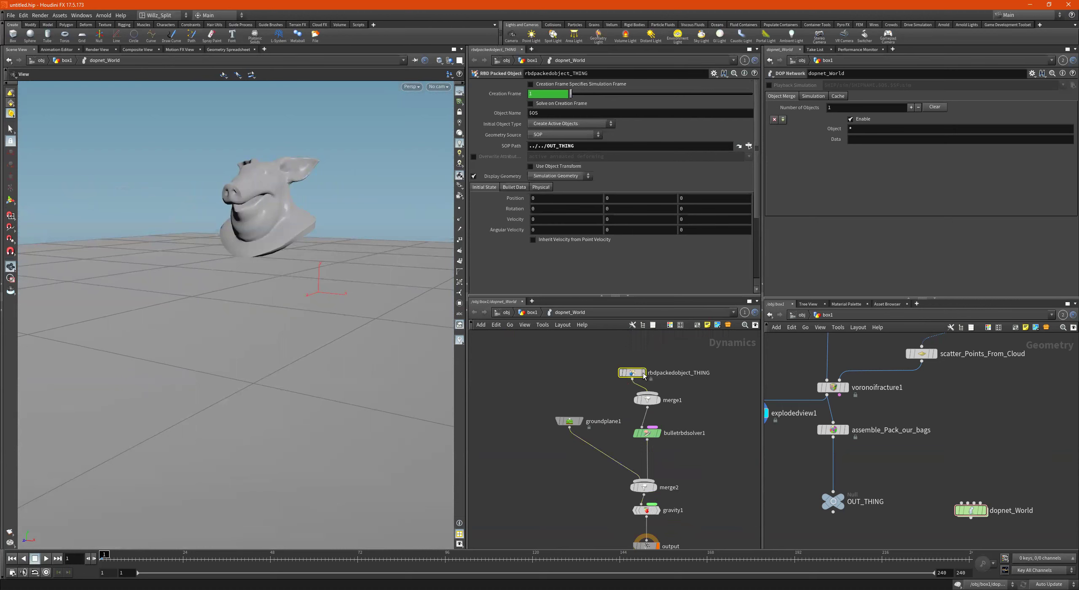
pyautogui.moveTo(708, 433); pyautogui.dragTo(713, 395, button='middle')
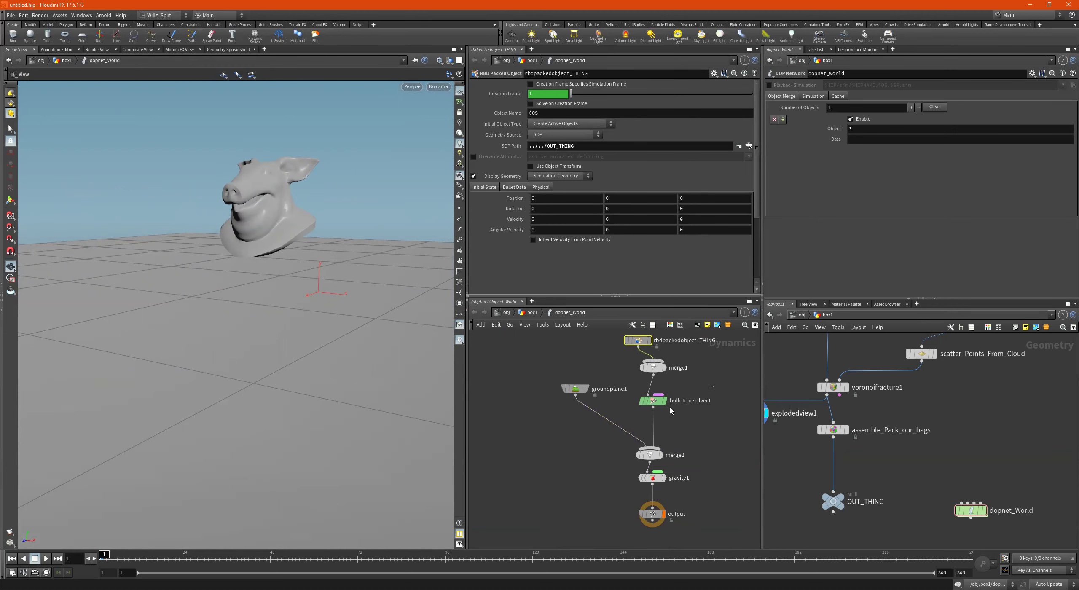
pyautogui.click(652, 400)
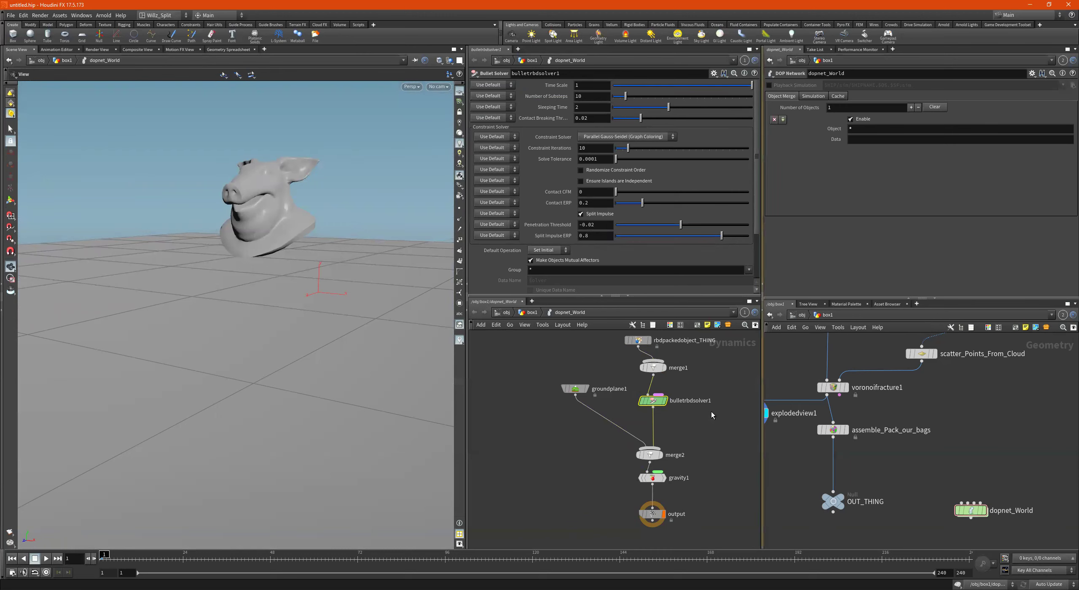
# Examine the DOP chain from rbdpackedobject_THING through the bullet solver and merges to gravity1 and output, including the last two nodes' parameters.
pyautogui.scroll(3, 678, 415)
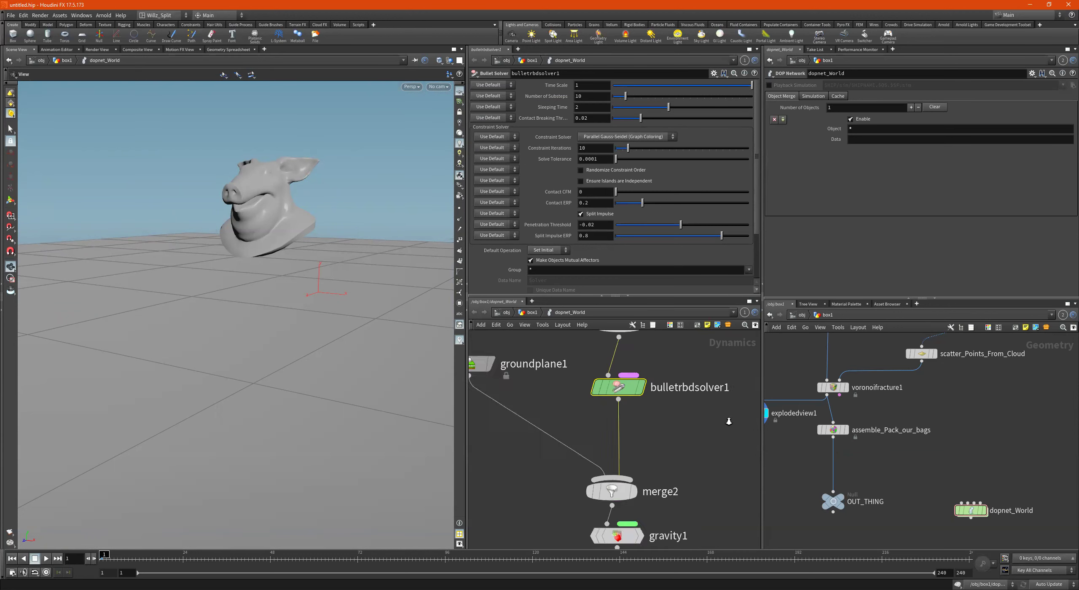
pyautogui.scroll(-4, 705, 422)
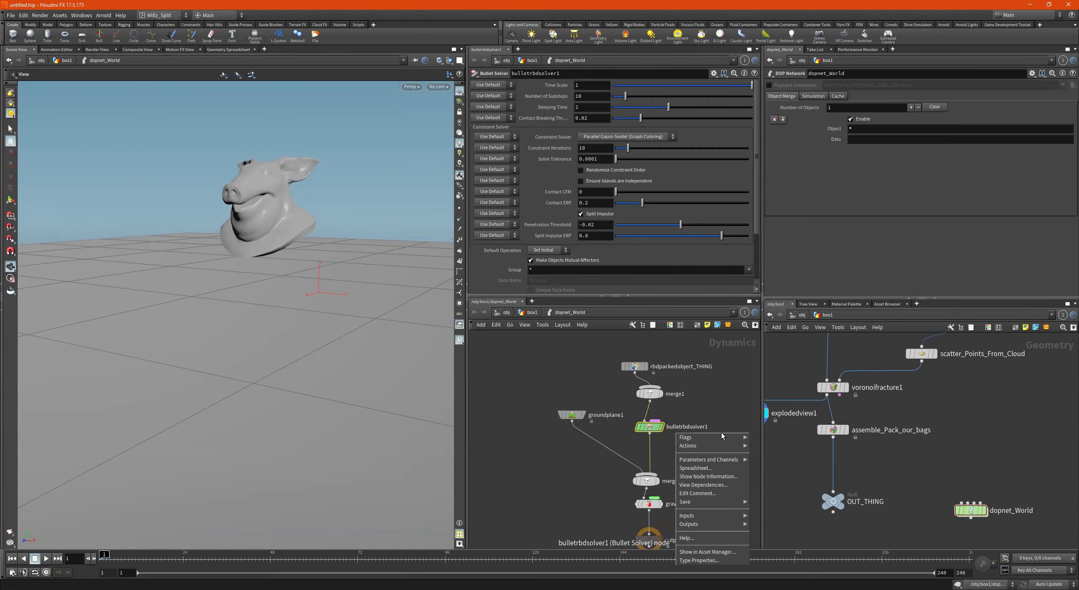
pyautogui.moveTo(681, 451); pyautogui.dragTo(723, 441, button='right')
pyautogui.moveTo(674, 443); pyautogui.dragTo(712, 486, button='middle')
pyautogui.moveTo(712, 485); pyautogui.dragTo(669, 494, button='right')
pyautogui.scroll(1, 668, 417)
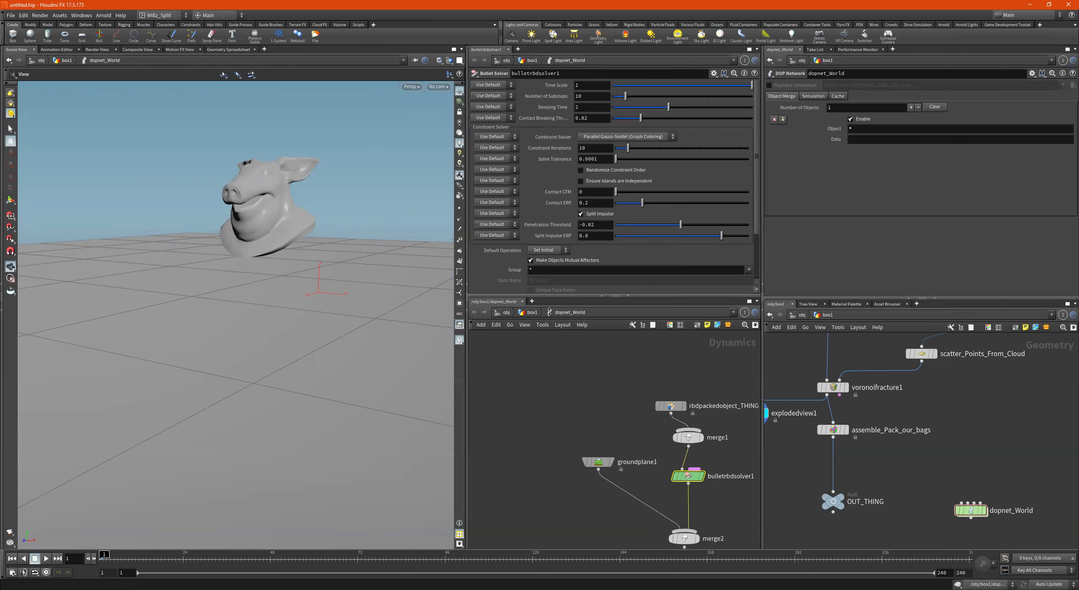
pyautogui.moveTo(686, 492); pyautogui.dragTo(665, 455, button='middle')
pyautogui.moveTo(665, 455); pyautogui.dragTo(700, 435, button='right')
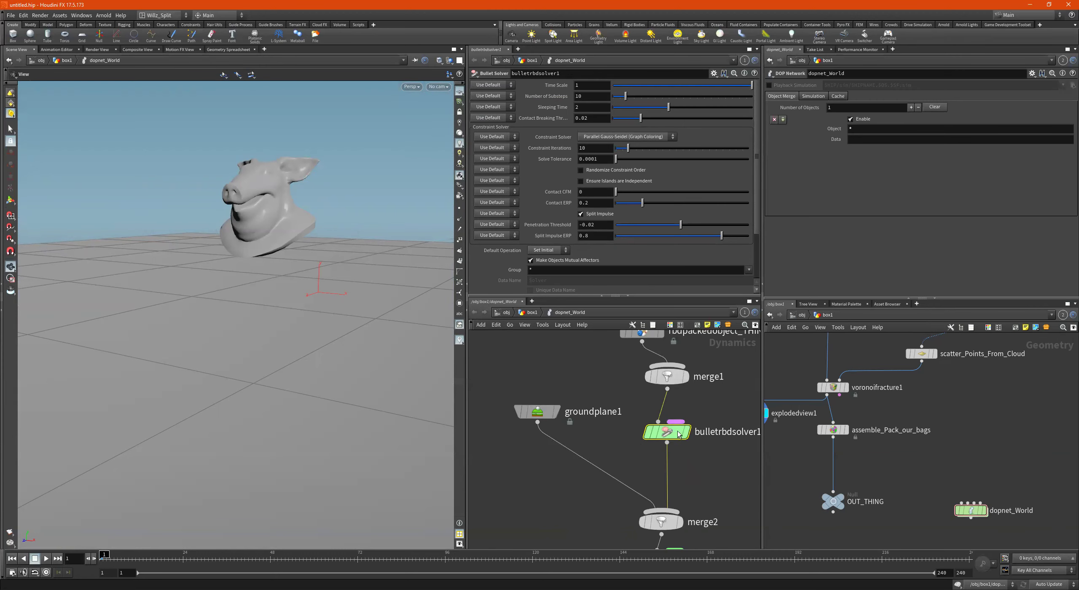
pyautogui.moveTo(718, 458); pyautogui.dragTo(716, 410, button='middle')
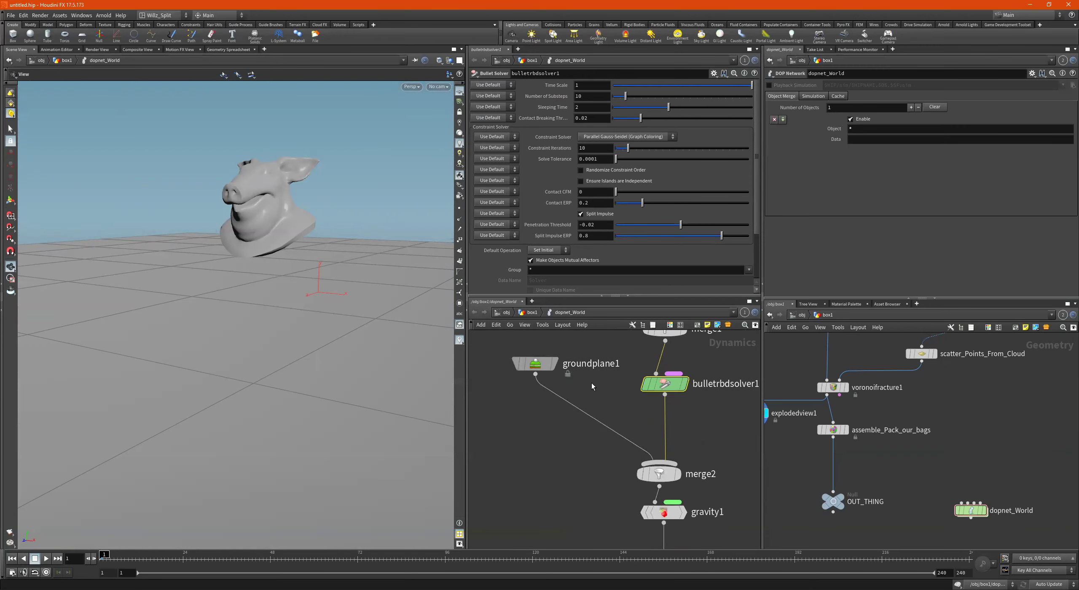
pyautogui.click(534, 363)
pyautogui.moveTo(698, 528); pyautogui.dragTo(705, 418, button='middle')
pyautogui.moveTo(738, 440); pyautogui.dragTo(578, 458)
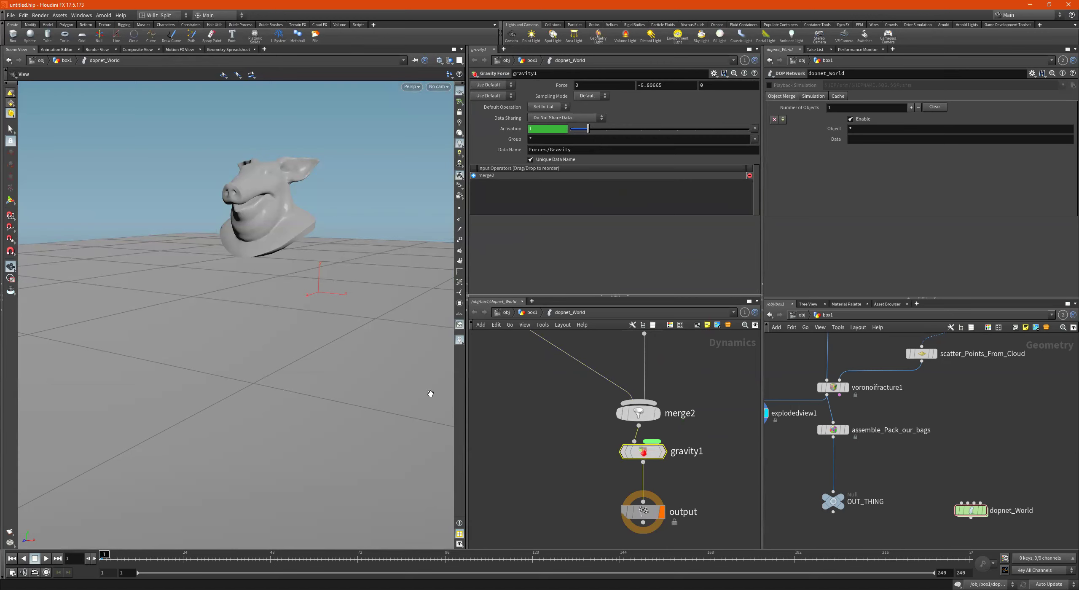
pyautogui.moveTo(336, 314); pyautogui.dragTo(422, 381)
pyautogui.click(642, 511)
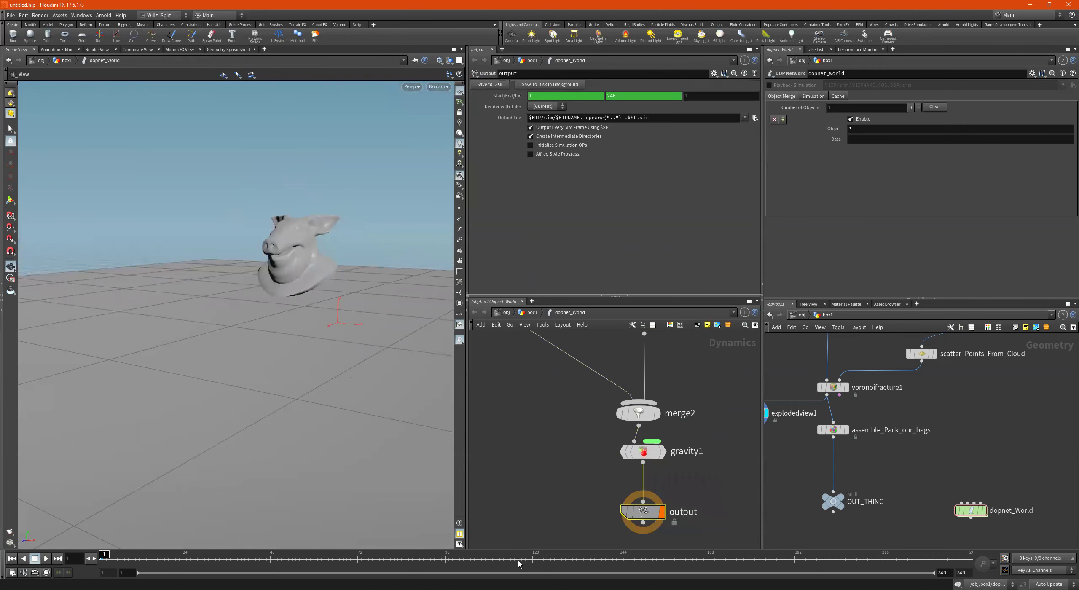
# Play the simulation of the pig head falling onto the ground plane, stop it and return to the first frame.
pyautogui.moveTo(289, 361); pyautogui.dragTo(238, 388)
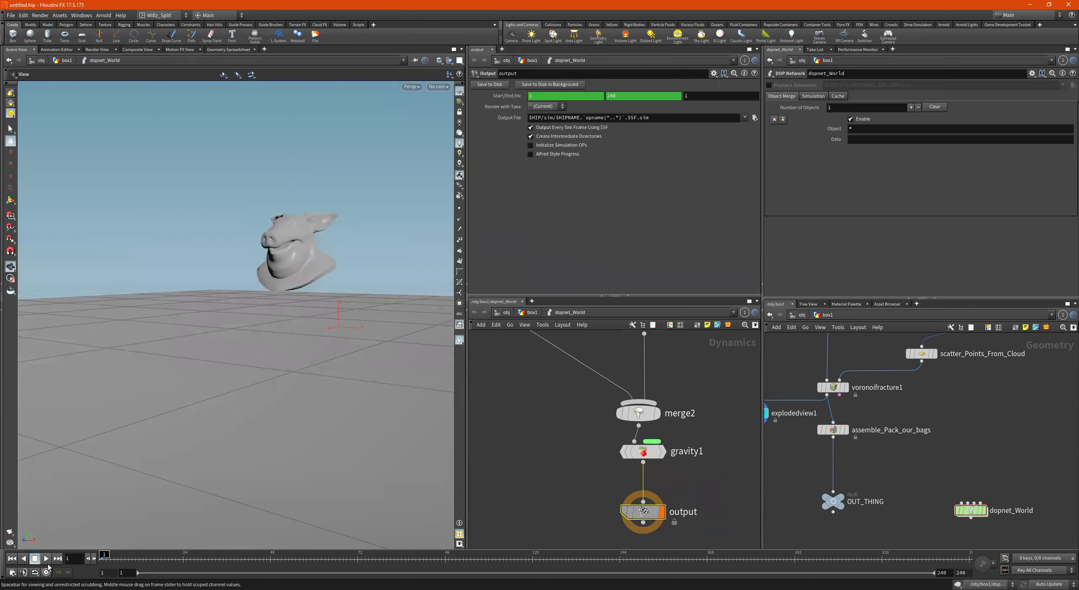
pyautogui.click(47, 560)
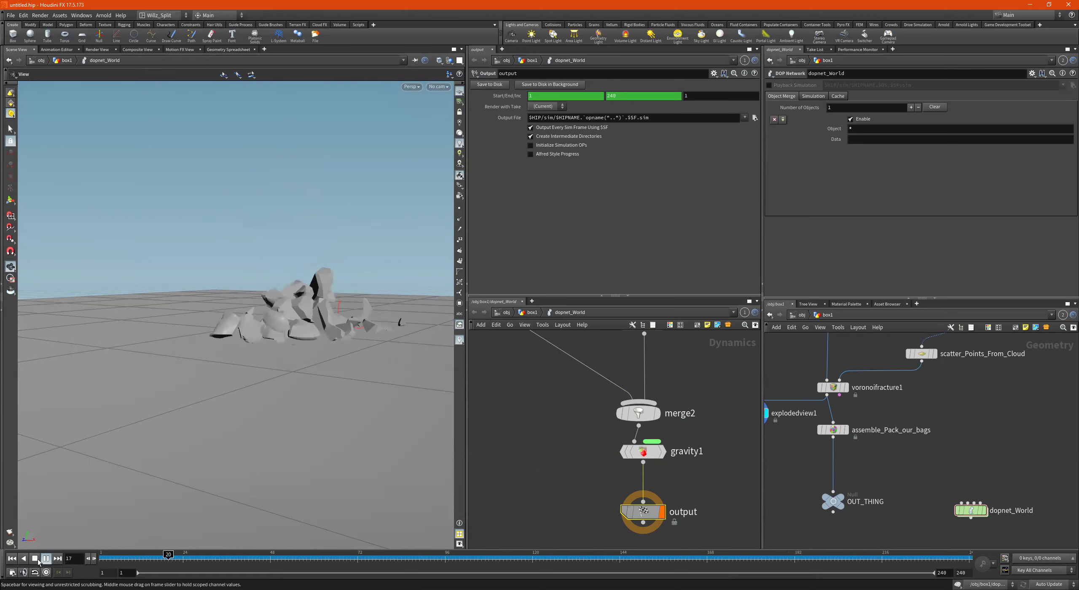
pyautogui.click(34, 559)
pyautogui.click(13, 558)
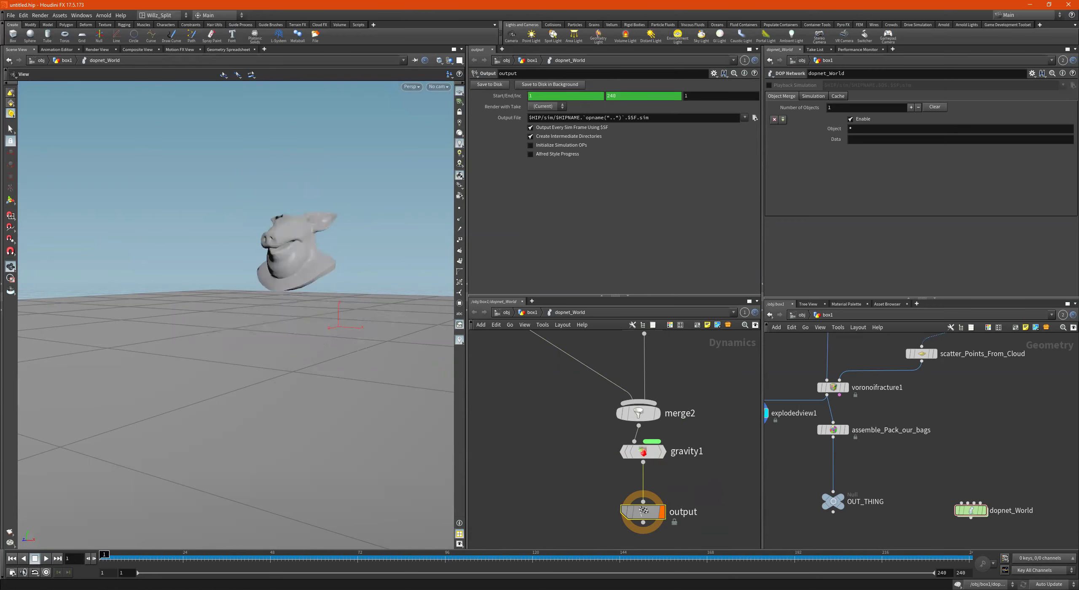
# Move rbdpackedobject_THING up and to one side of merge1 in the DOP network.
pyautogui.moveTo(728, 502); pyautogui.dragTo(709, 537, button='middle')
pyautogui.scroll(-3, 687, 450)
pyautogui.moveTo(689, 425); pyautogui.dragTo(702, 497, button='middle')
pyautogui.scroll(2, 673, 413)
pyautogui.moveTo(623, 409); pyautogui.dragTo(632, 373)
pyautogui.moveTo(695, 411); pyautogui.dragTo(698, 456, button='middle')
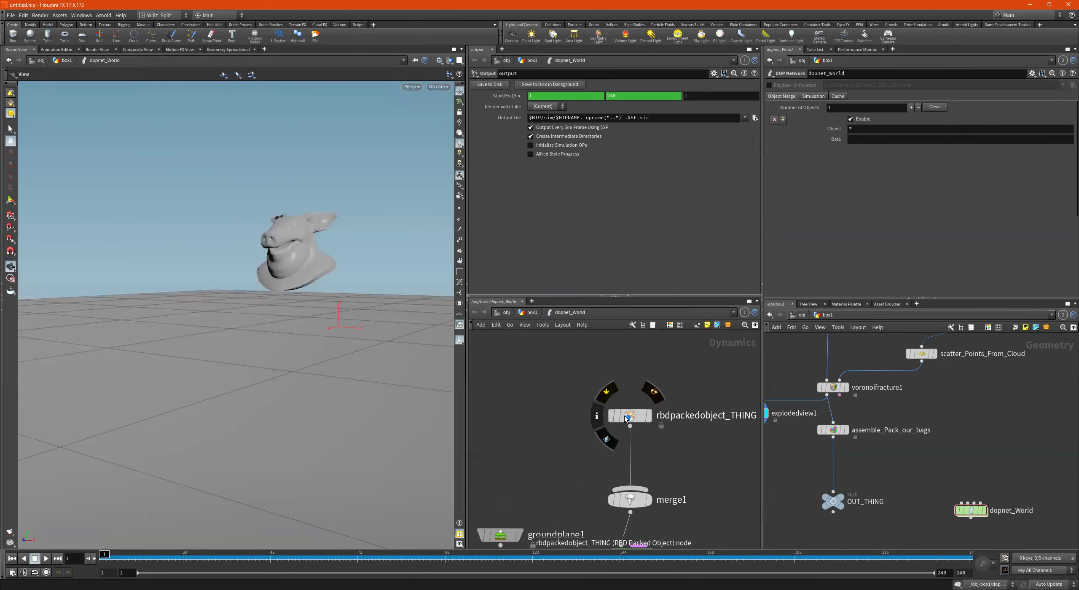
pyautogui.moveTo(618, 415); pyautogui.dragTo(525, 402)
# Move dopnet_World aside and duplicate the whole pig head fracture chain, down to OUT_THING, beside the original.
pyautogui.scroll(-5, 945, 410)
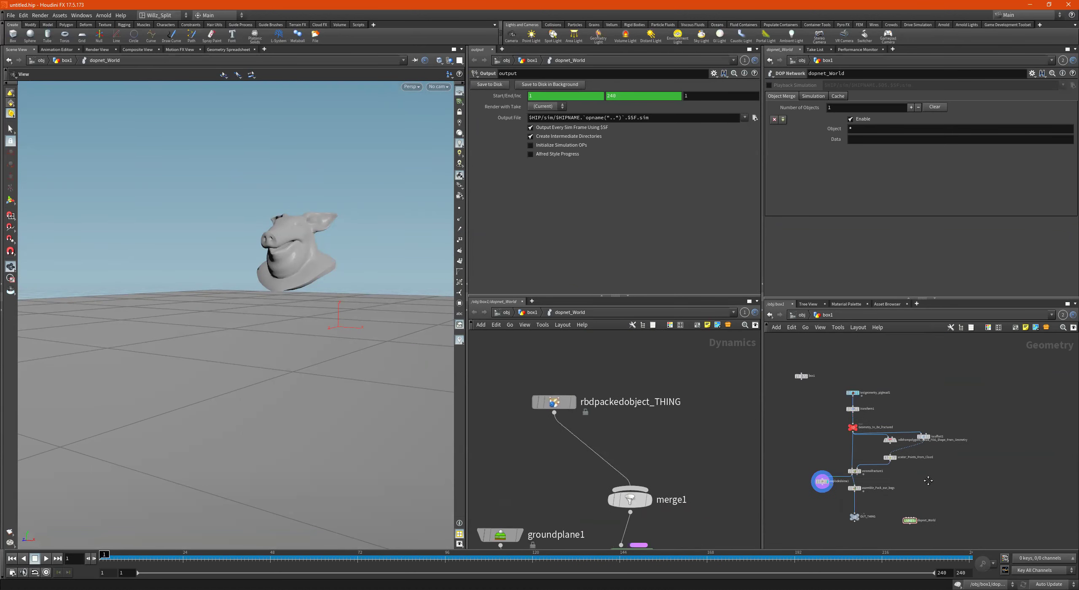
pyautogui.scroll(-3, 957, 392)
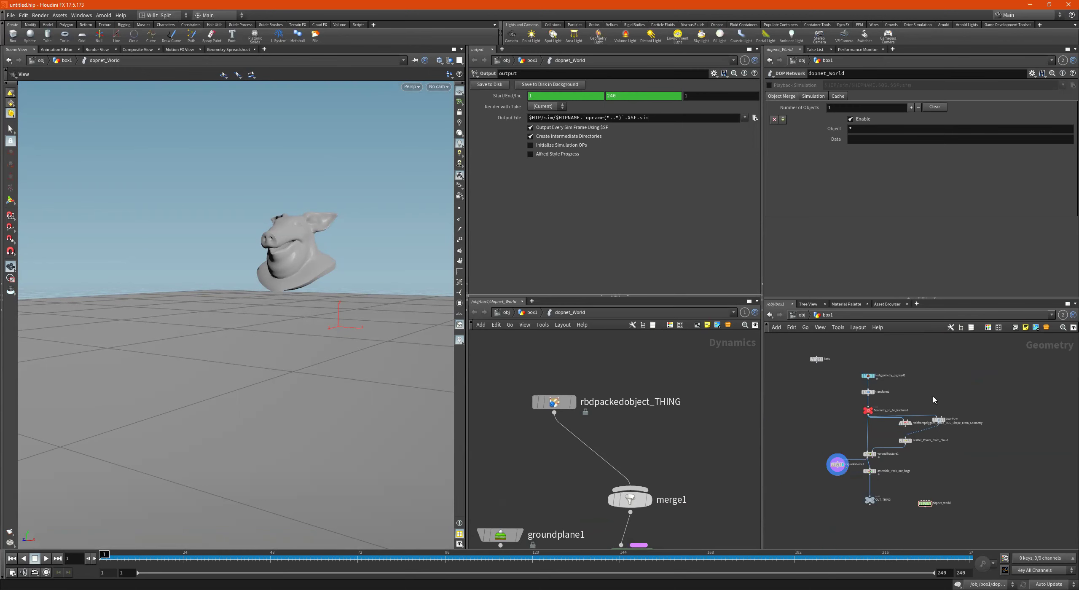
pyautogui.moveTo(949, 362); pyautogui.dragTo(841, 500)
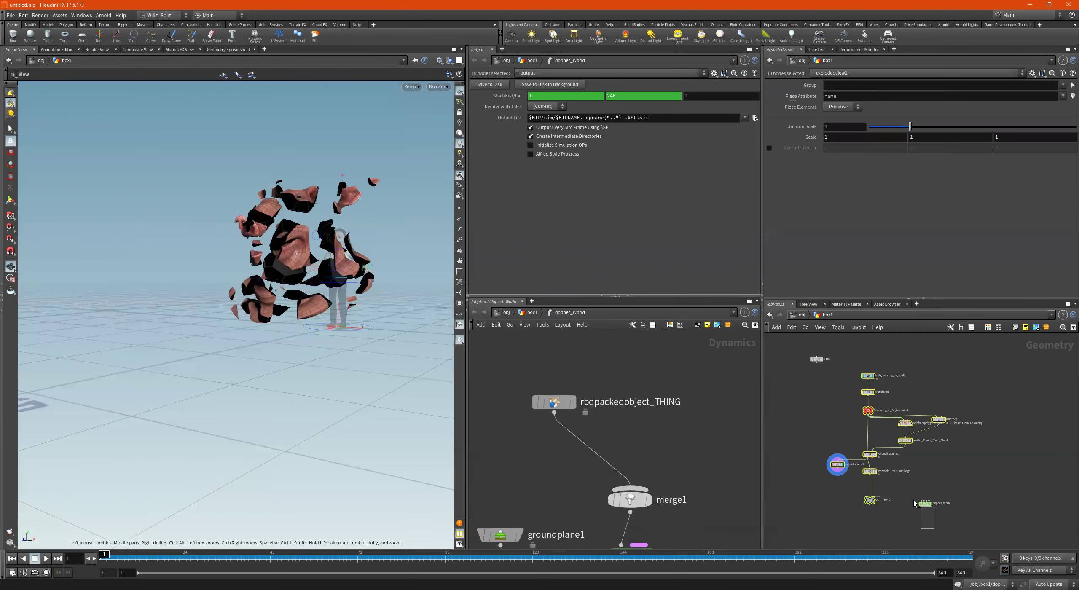
pyautogui.scroll(-2, 911, 506)
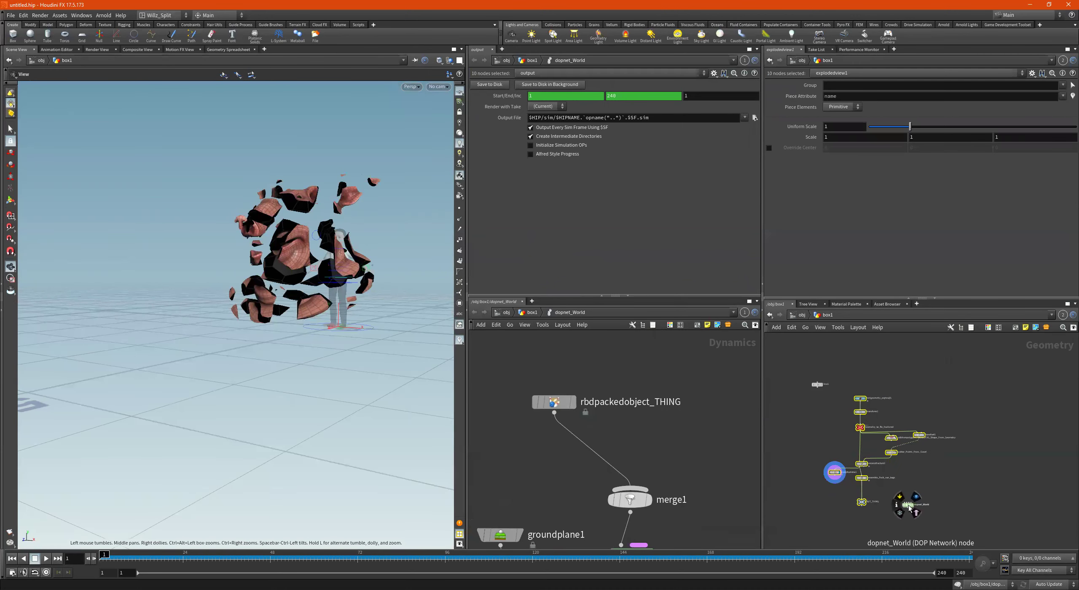
pyautogui.moveTo(909, 506); pyautogui.dragTo(983, 499)
pyautogui.click(994, 504)
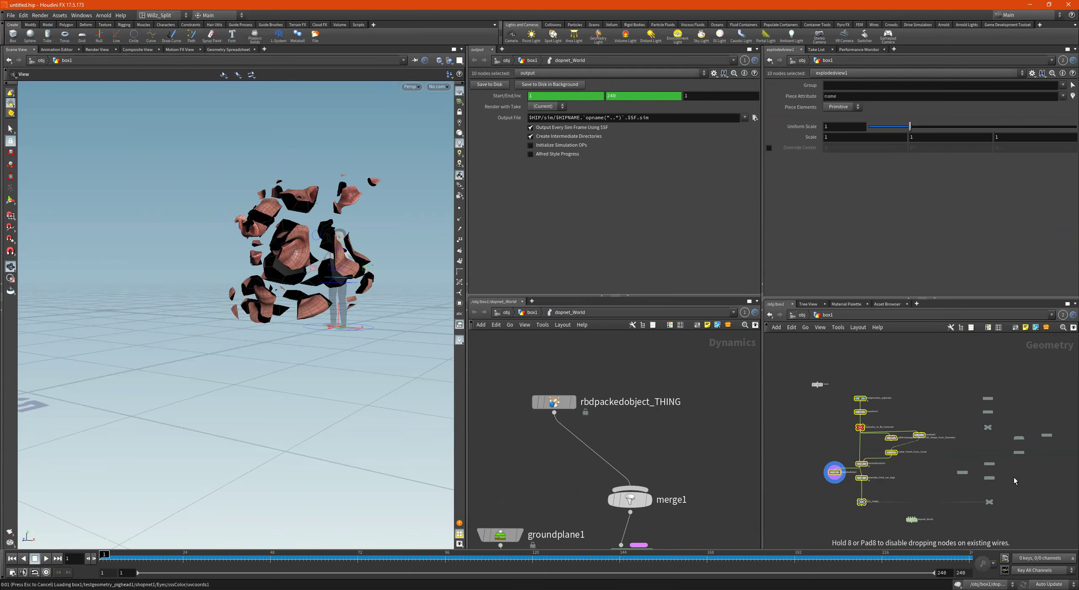
# In the duplicated chain, feed scatter_Points_From_Cloud1 from the copied VDB from Polygons node instead of isooffset2.
pyautogui.scroll(3, 1028, 477)
pyautogui.moveTo(1036, 456); pyautogui.dragTo(955, 479, button='middle')
pyautogui.scroll(3, 970, 453)
pyautogui.moveTo(946, 444); pyautogui.dragTo(921, 441)
pyautogui.press('Escape')
pyautogui.moveTo(1002, 375); pyautogui.dragTo(990, 437)
pyautogui.scroll(-2, 964, 454)
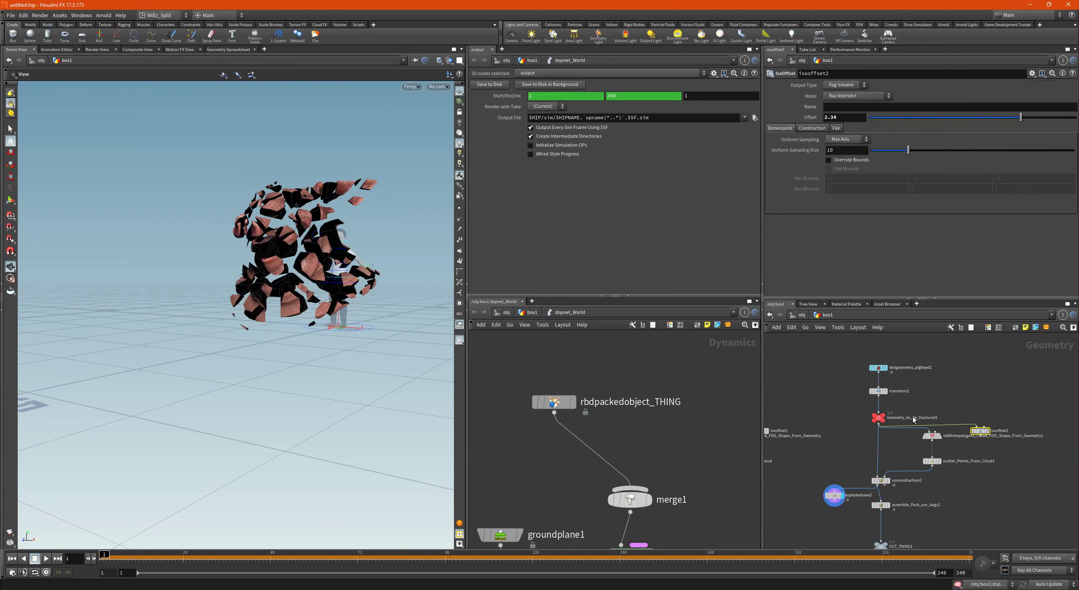
# Compare the duplicated fracture chain with the original and inspect transform2's parameters.
pyautogui.scroll(-4, 951, 446)
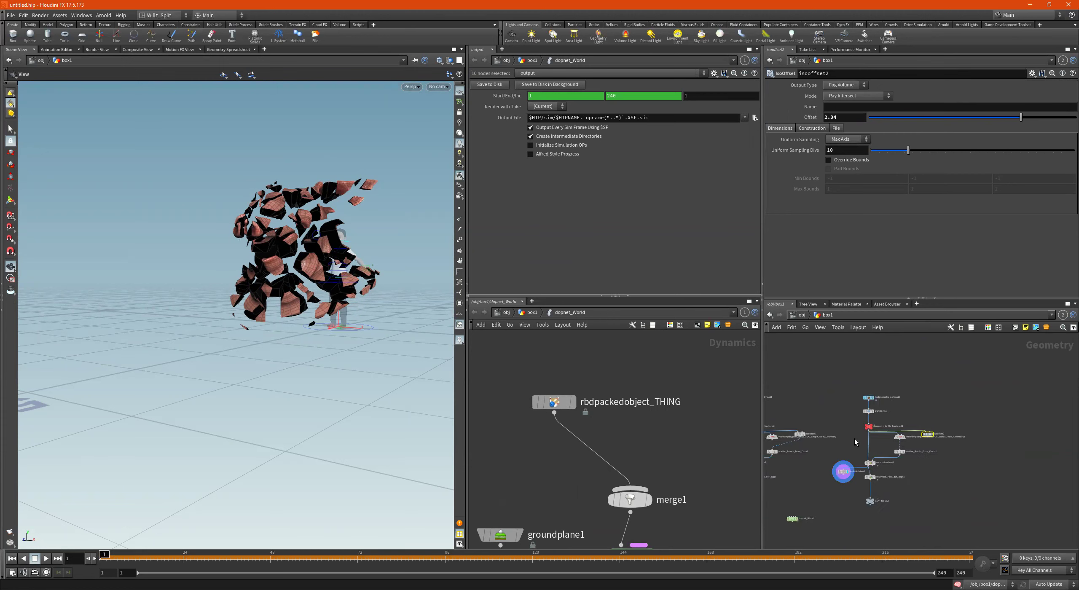
pyautogui.scroll(5, 953, 448)
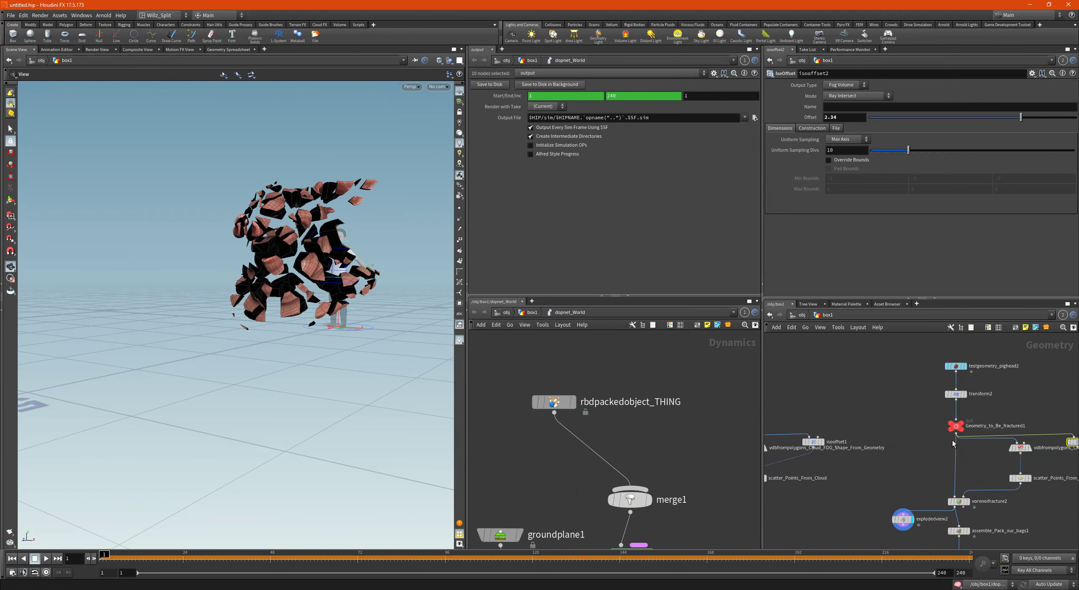
pyautogui.moveTo(932, 442); pyautogui.dragTo(1077, 418, button='middle')
pyautogui.moveTo(1078, 375); pyautogui.dragTo(985, 416, button='middle')
pyautogui.click(912, 407)
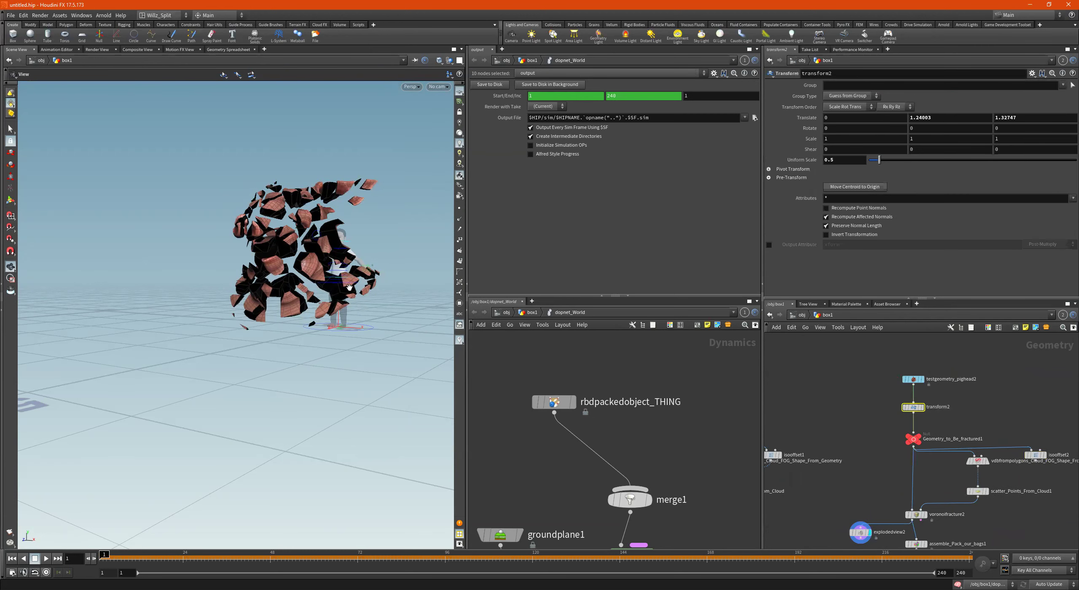
pyautogui.scroll(-3, 843, 424)
pyautogui.moveTo(843, 424); pyautogui.dragTo(929, 412, button='middle')
pyautogui.scroll(2, 804, 375)
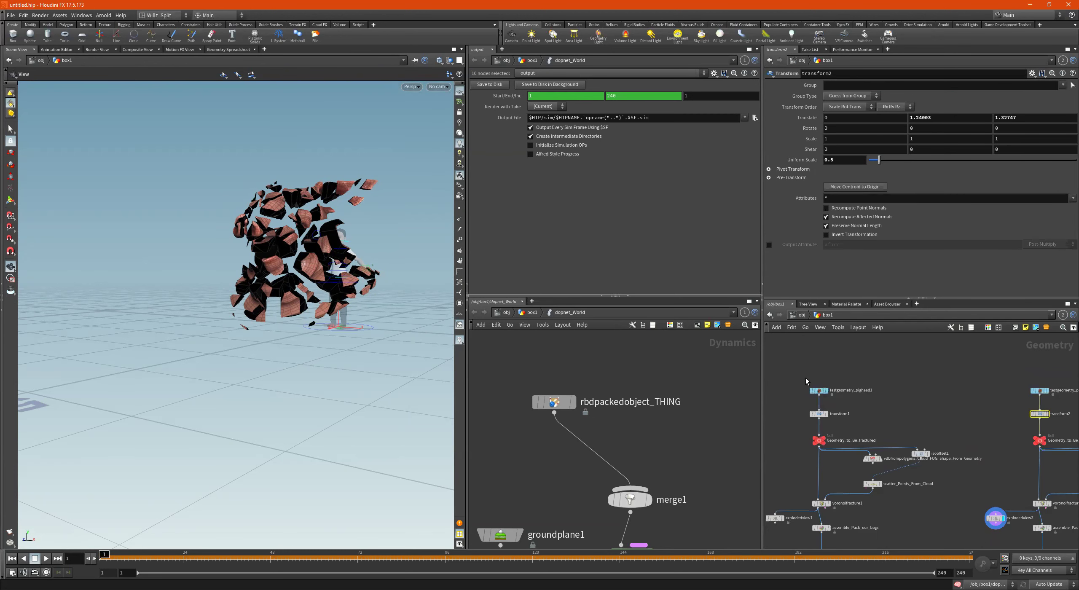
pyautogui.scroll(4, 825, 396)
pyautogui.click(830, 455)
pyautogui.scroll(-3, 349, 282)
pyautogui.moveTo(980, 432); pyautogui.dragTo(834, 433, button='middle')
pyautogui.moveTo(1034, 434); pyautogui.dragTo(803, 421, button='middle')
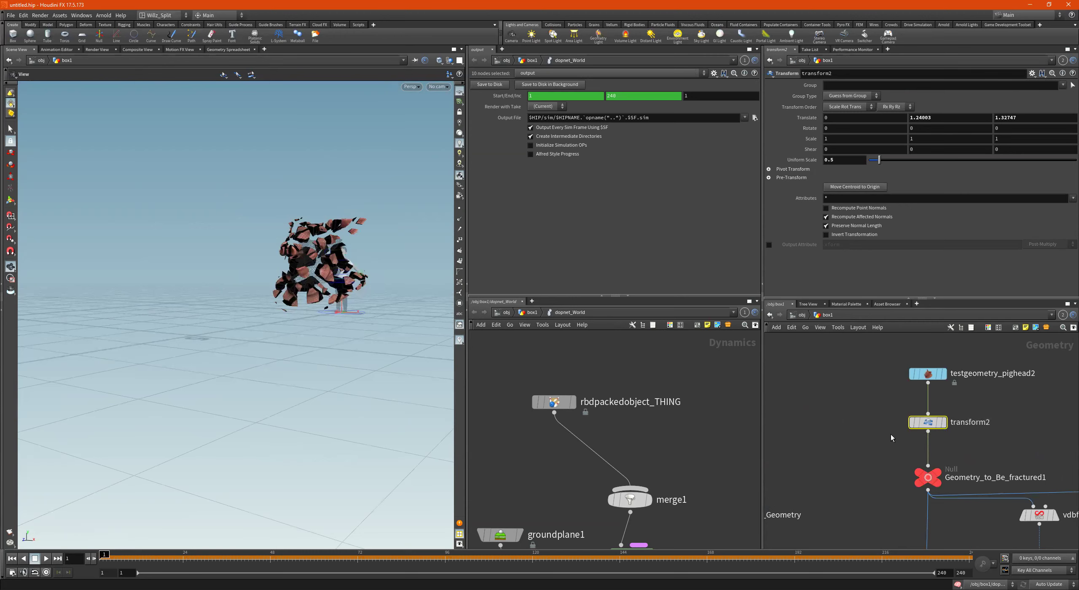
# Display transform2 and move the second pig head along negative X, raising it to about 2.2 in Y.
pyautogui.scroll(-3, 306, 317)
pyautogui.moveTo(307, 317); pyautogui.dragTo(322, 337)
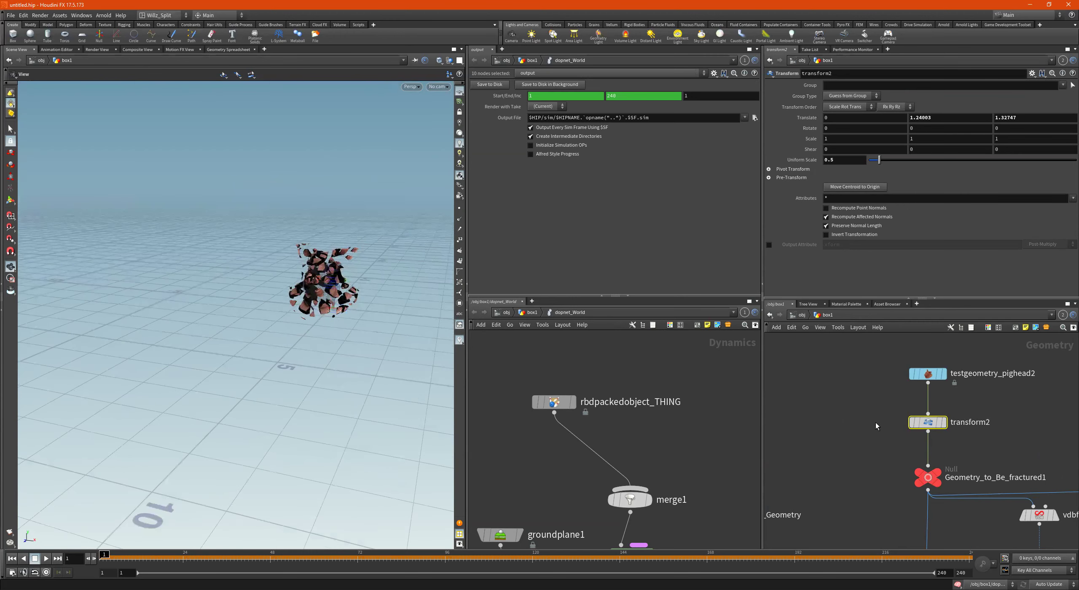
pyautogui.scroll(-3, 862, 431)
pyautogui.moveTo(820, 508); pyautogui.dragTo(936, 457, button='middle')
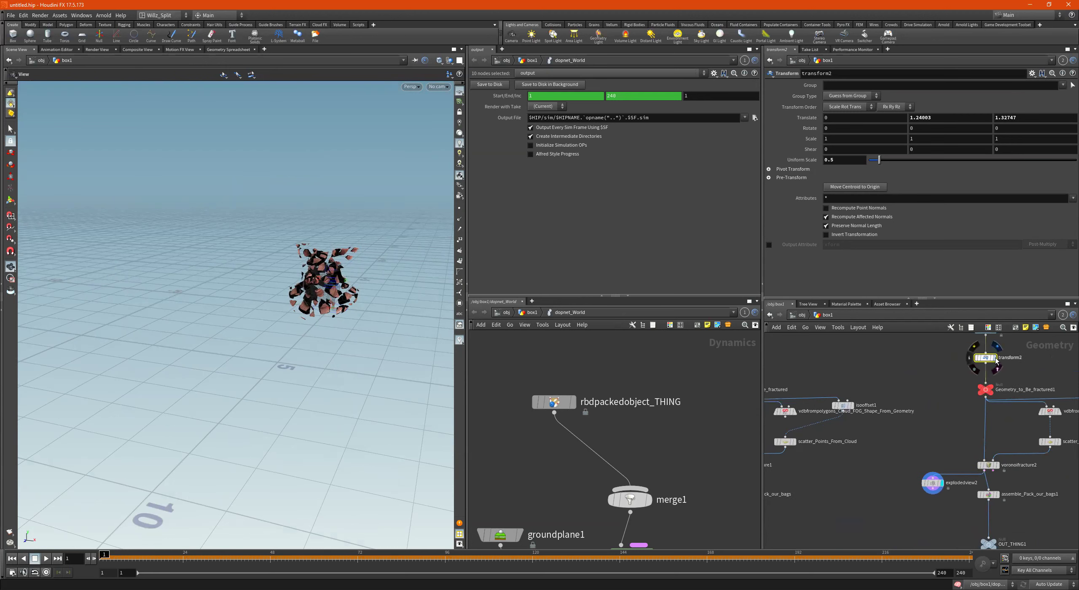
pyautogui.click(993, 359)
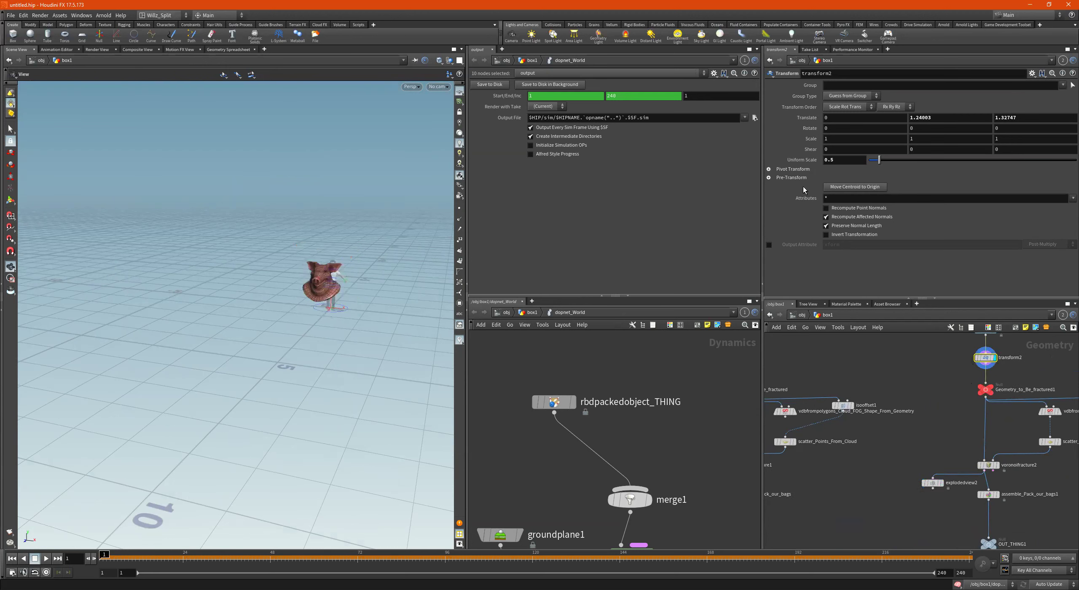
pyautogui.click(9, 200)
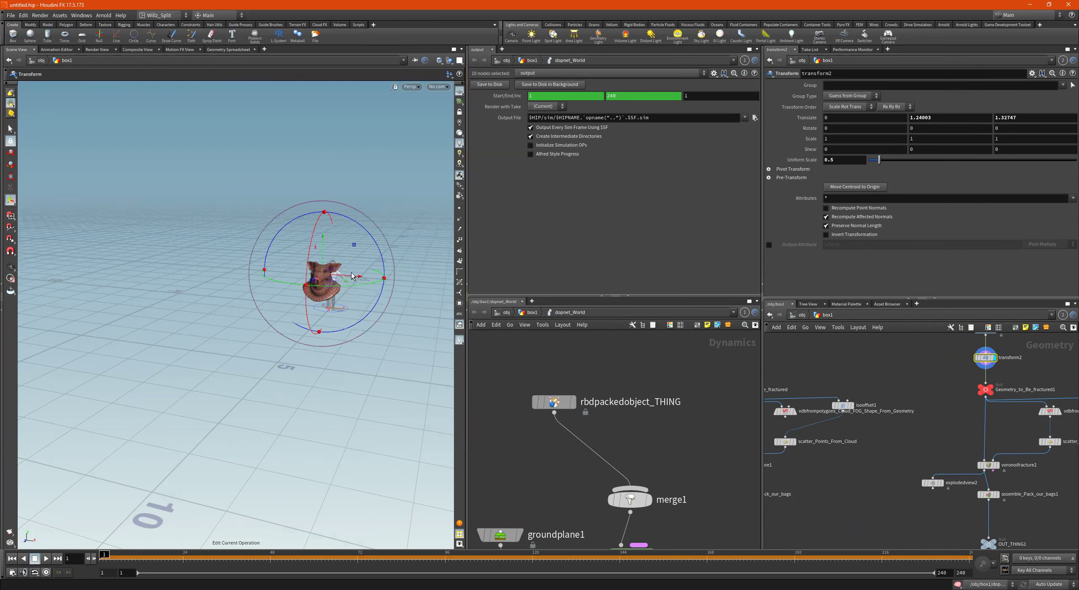
pyautogui.moveTo(353, 276); pyautogui.dragTo(311, 276)
pyautogui.press('y')
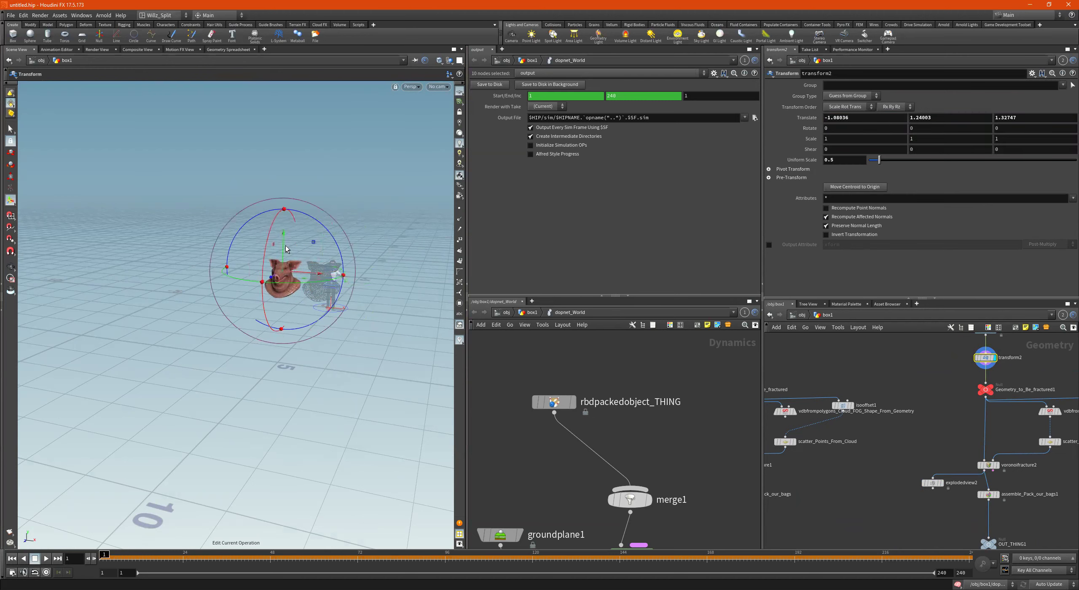
pyautogui.moveTo(282, 248); pyautogui.dragTo(283, 216)
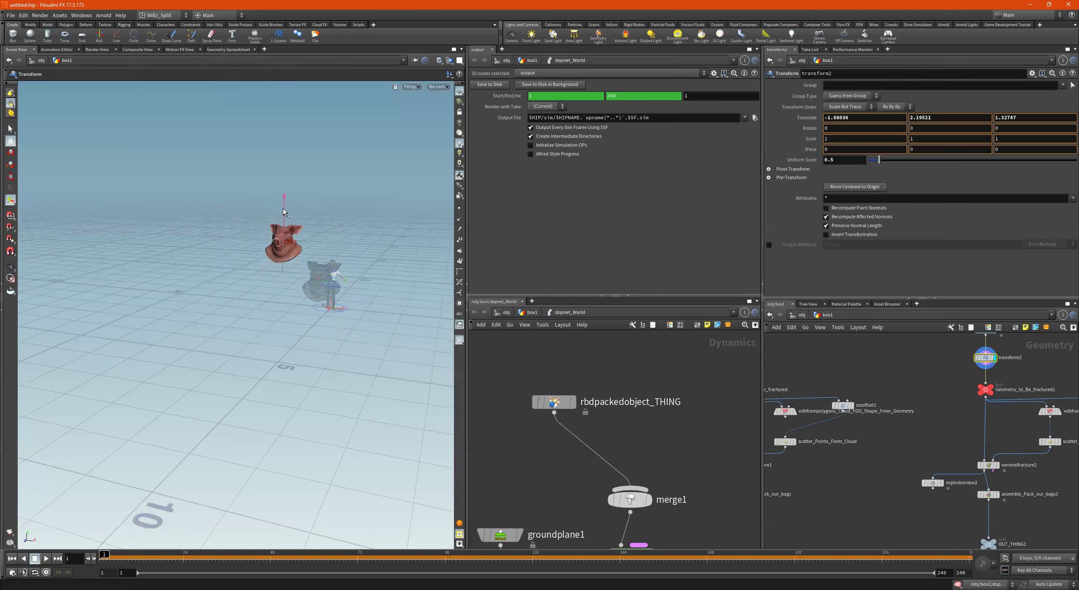
# Rename the null at the end of the duplicated chain as OUT_THING_2.
pyautogui.scroll(-2, 935, 403)
pyautogui.moveTo(924, 497); pyautogui.dragTo(931, 435, button='middle')
pyautogui.scroll(3, 931, 438)
pyautogui.scroll(1, 1055, 441)
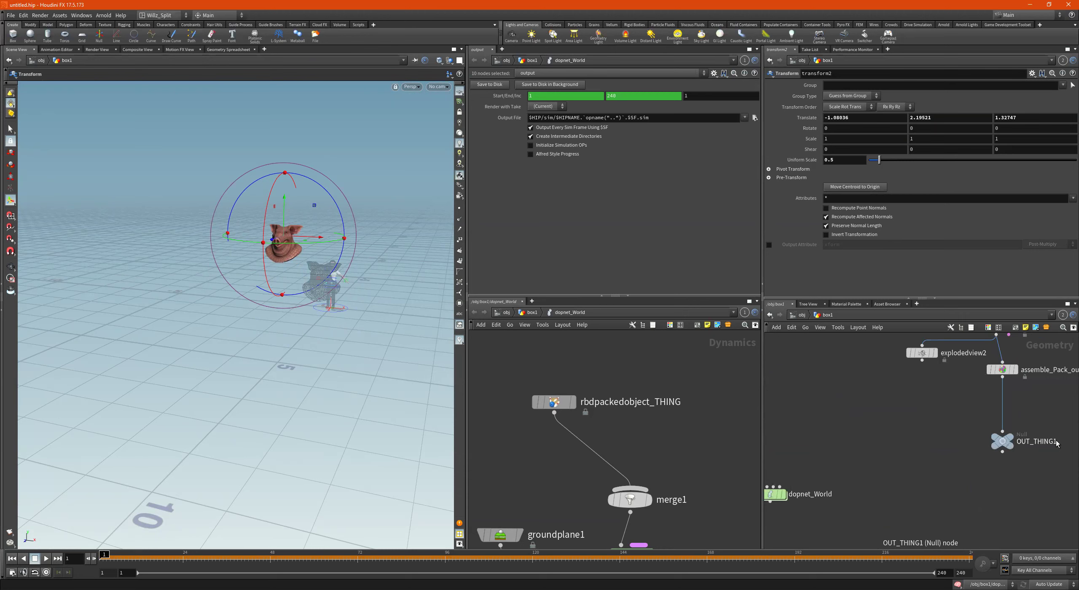
pyautogui.doubleClick(1055, 441)
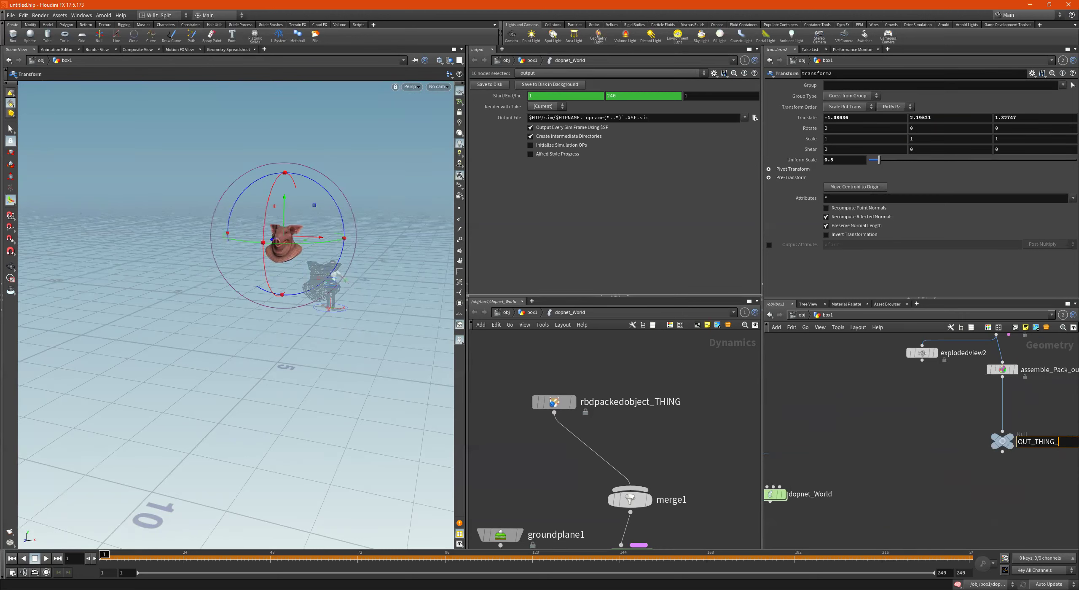
pyautogui.press('Return')
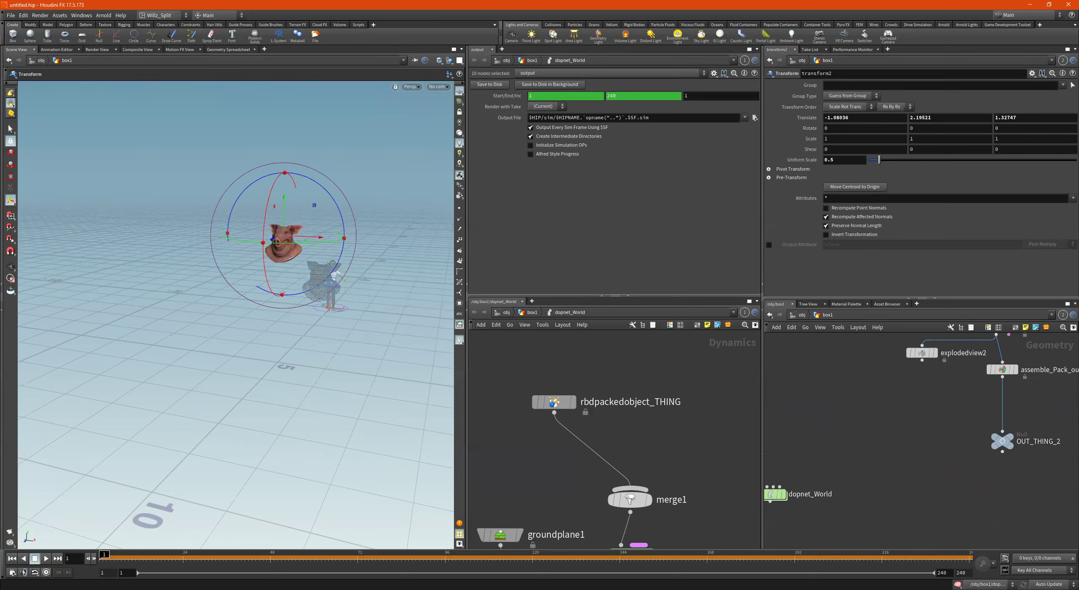
# Open dopnet_World and duplicate rbdpackedobject_THING, with the copy wired into merge1.
pyautogui.moveTo(856, 454); pyautogui.dragTo(903, 425, button='middle')
pyautogui.scroll(3, 838, 465)
pyautogui.doubleClick(805, 465)
pyautogui.scroll(2, 883, 483)
pyautogui.moveTo(914, 343); pyautogui.dragTo(960, 468, button='middle')
pyautogui.scroll(-3, 959, 453)
pyautogui.moveTo(885, 334); pyautogui.dragTo(896, 403, button='middle')
pyautogui.scroll(3, 897, 406)
pyautogui.click(892, 415)
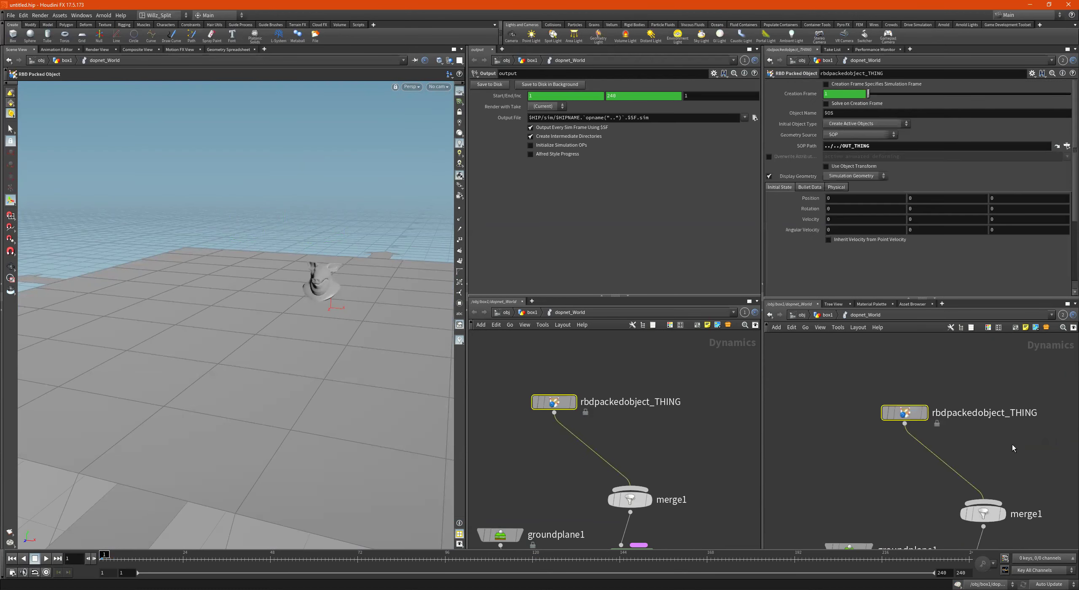
pyautogui.moveTo(867, 420); pyautogui.dragTo(936, 507)
# Rename the duplicated RBD packed object as rbdpackedobject_THING2.
pyautogui.moveTo(1046, 409); pyautogui.dragTo(1015, 406, button='middle')
pyautogui.doubleClick(1015, 405)
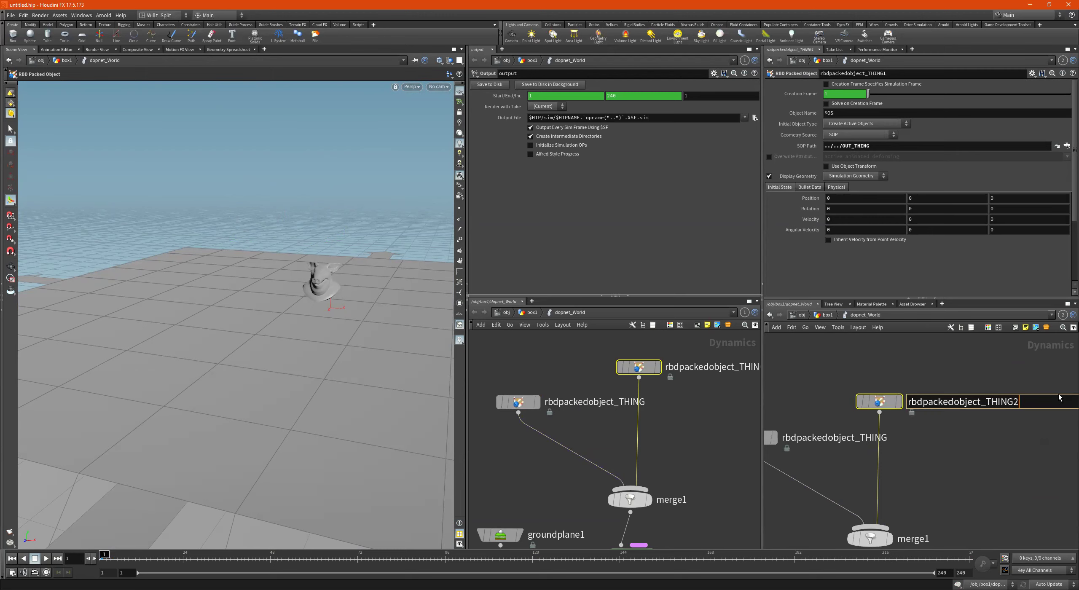
pyautogui.press('Return')
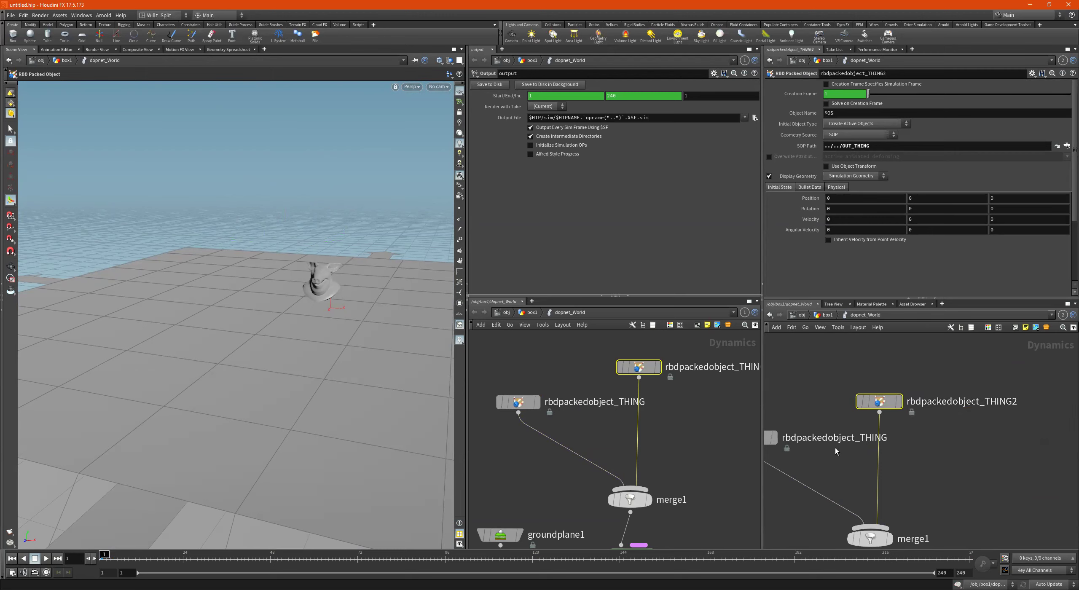
pyautogui.scroll(-5, 546, 433)
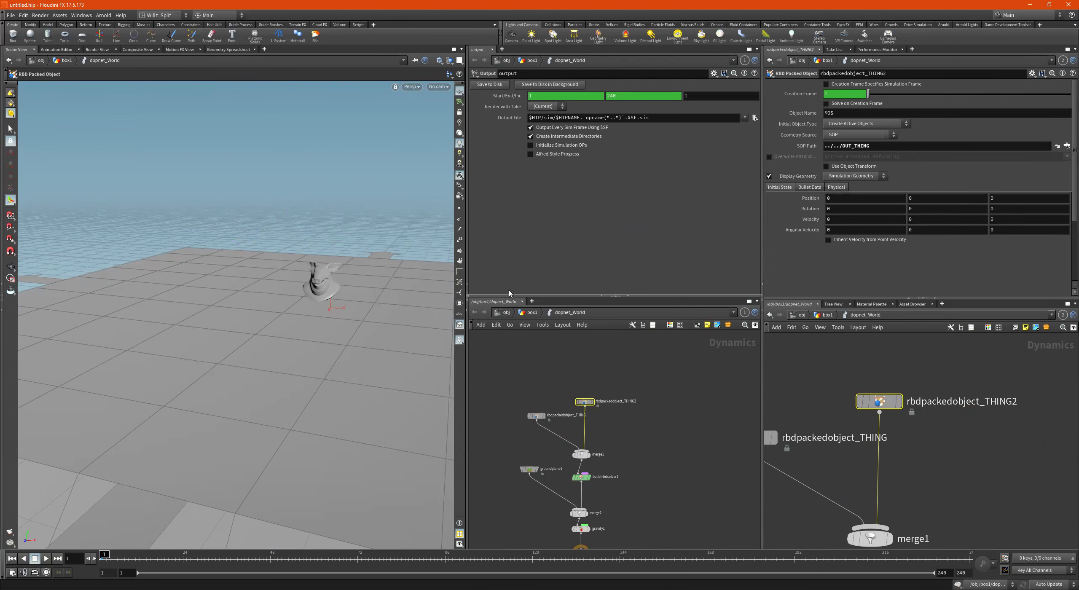
# Set the SOP path of rbdpackedobject_THING2 to ../../OUT_THING_2, using the null at the end of the second fracture chain.
pyautogui.click(525, 312)
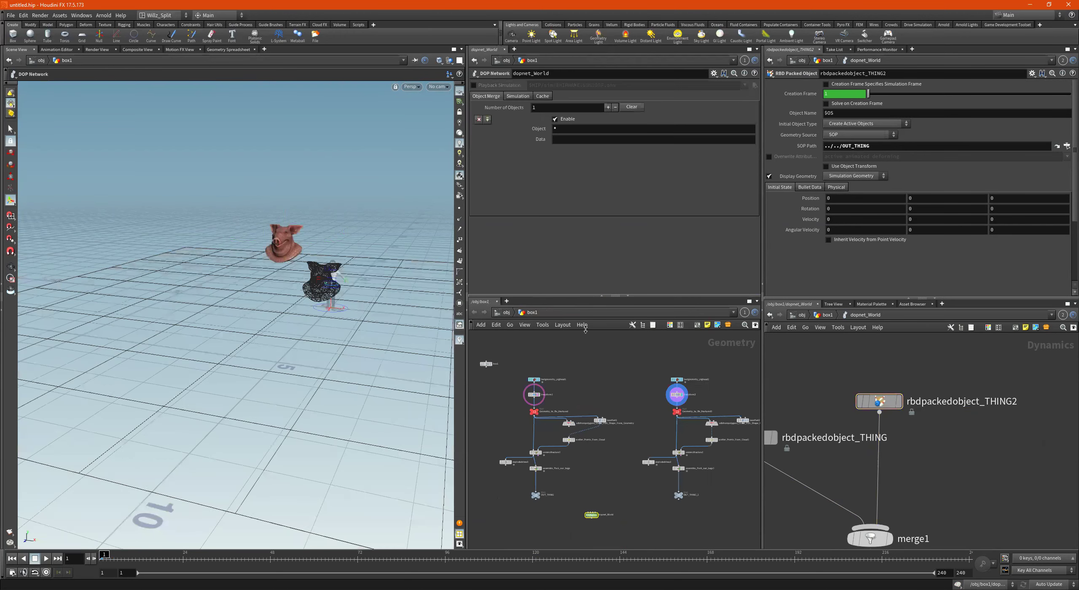
pyautogui.scroll(5, 692, 376)
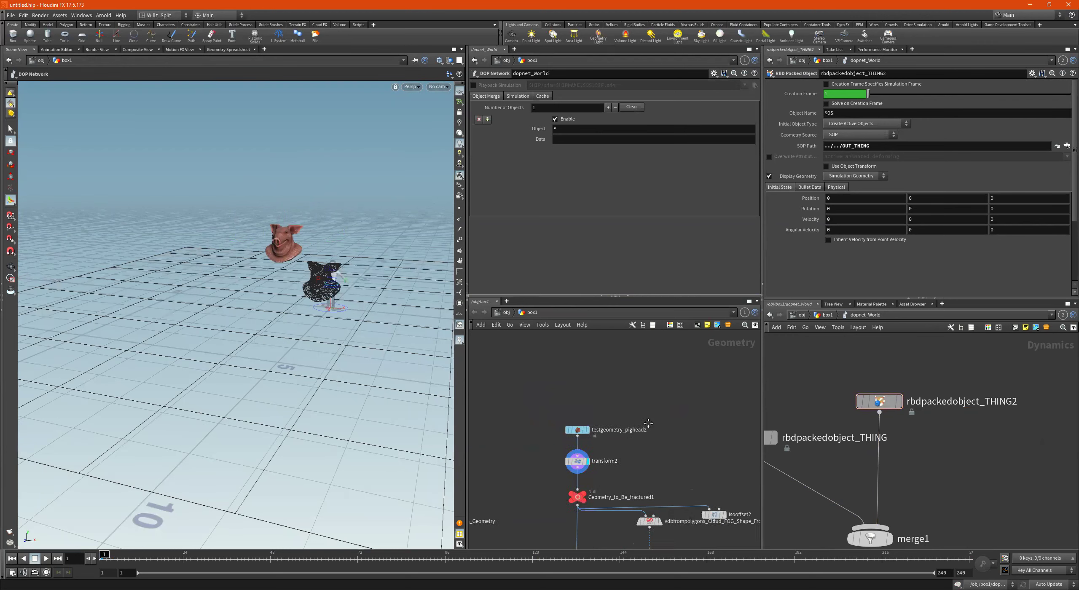
pyautogui.click(878, 401)
pyautogui.scroll(-4, 676, 438)
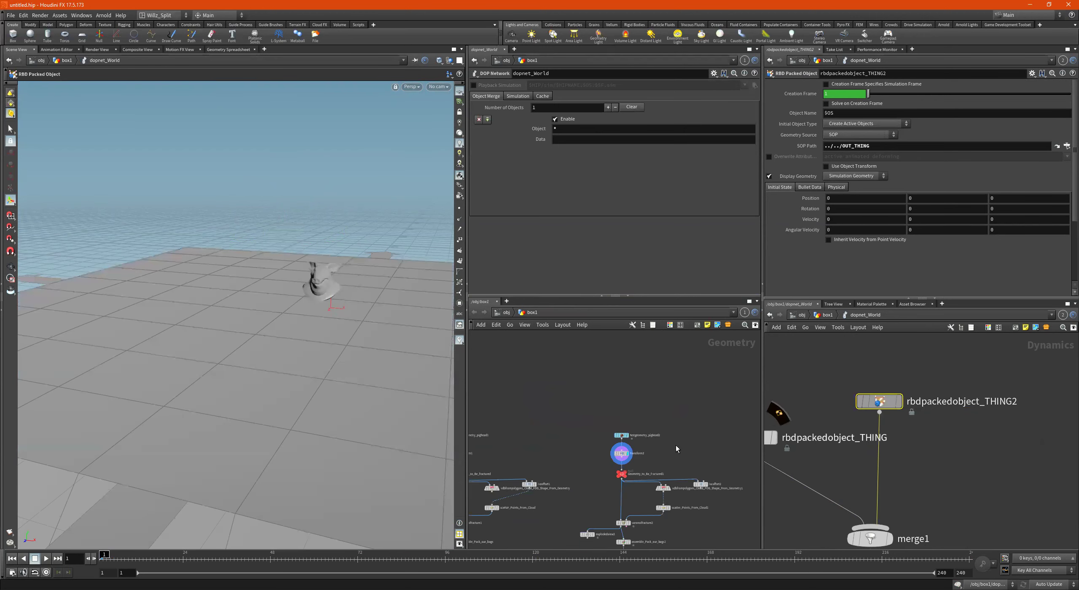
pyautogui.scroll(4, 632, 455)
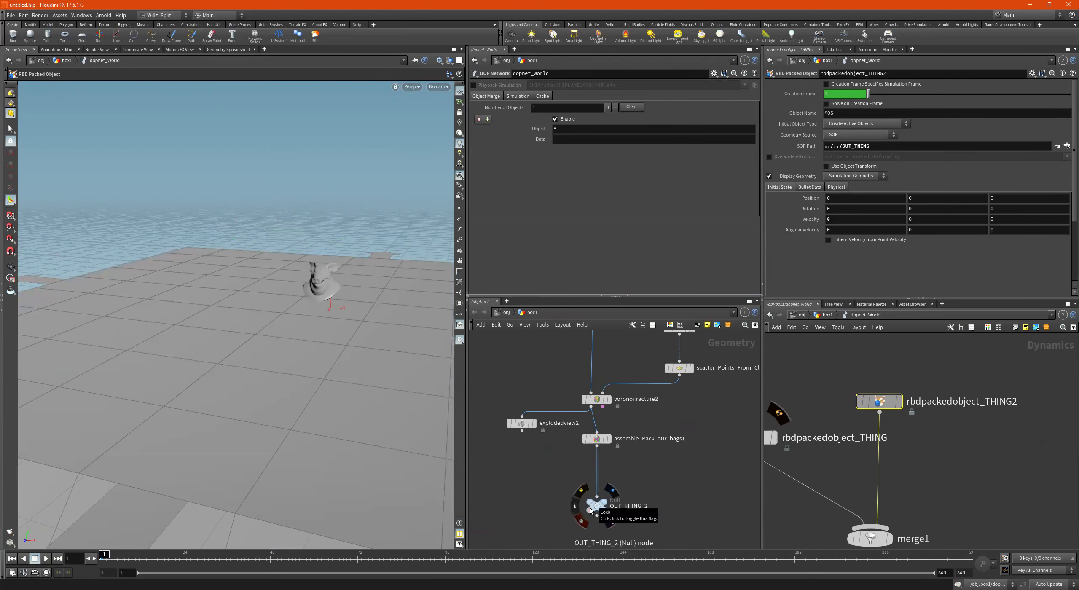
pyautogui.moveTo(590, 510); pyautogui.dragTo(853, 147)
# Select the DOP network's output node and play the simulation of both pig heads hitting the ground, stopping once they have shattered.
pyautogui.moveTo(935, 467); pyautogui.dragTo(968, 333, button='middle')
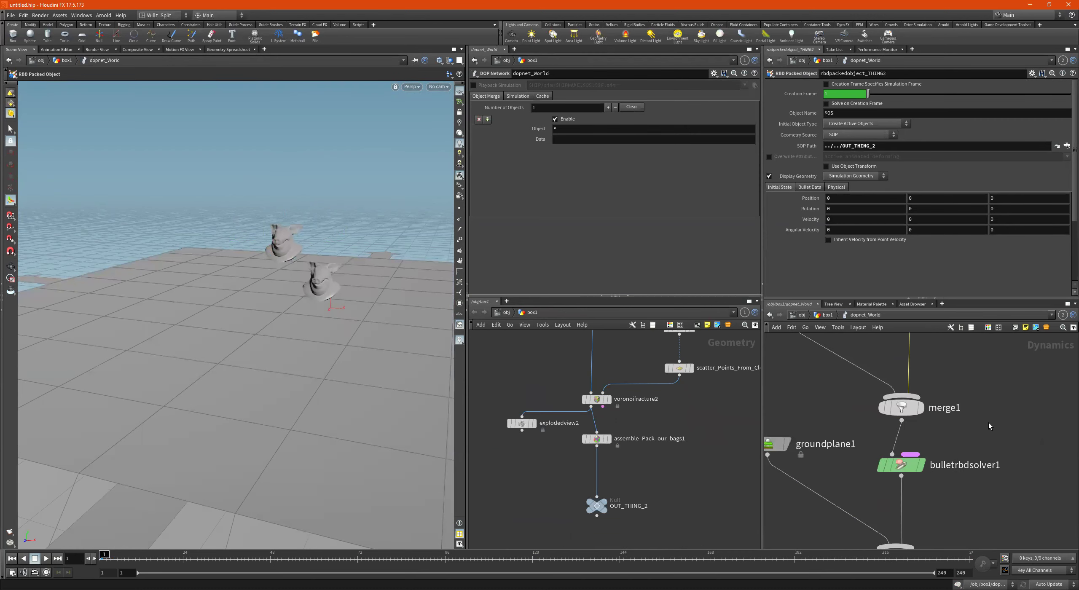
pyautogui.scroll(-4, 987, 428)
pyautogui.moveTo(976, 544); pyautogui.dragTo(956, 418, button='middle')
pyautogui.scroll(4, 956, 418)
pyautogui.moveTo(963, 370); pyautogui.dragTo(843, 438)
pyautogui.press('Escape')
pyautogui.moveTo(294, 265); pyautogui.dragTo(329, 278)
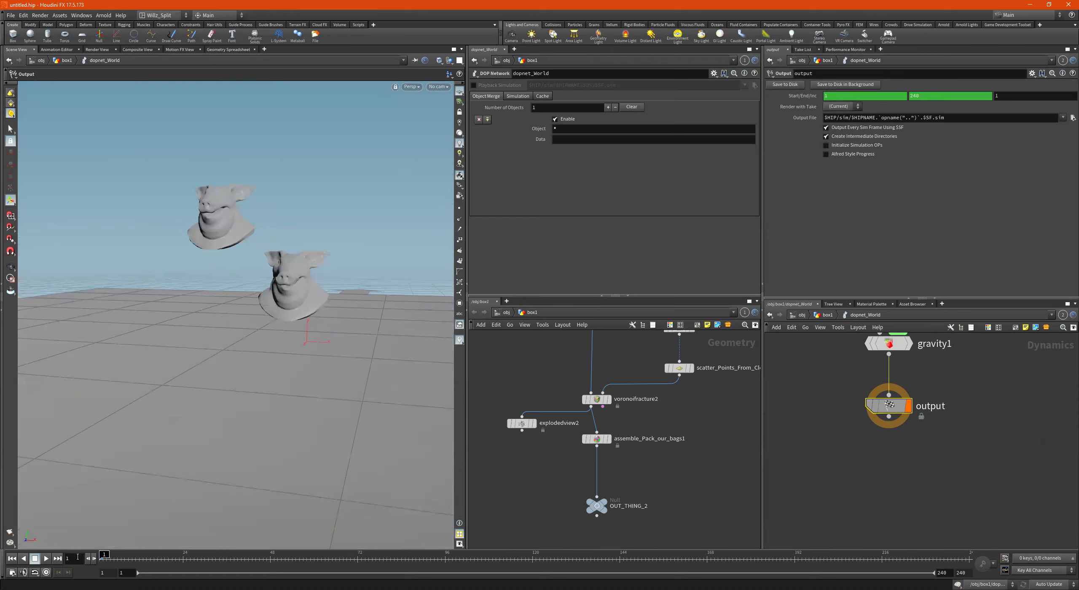
pyautogui.click(45, 558)
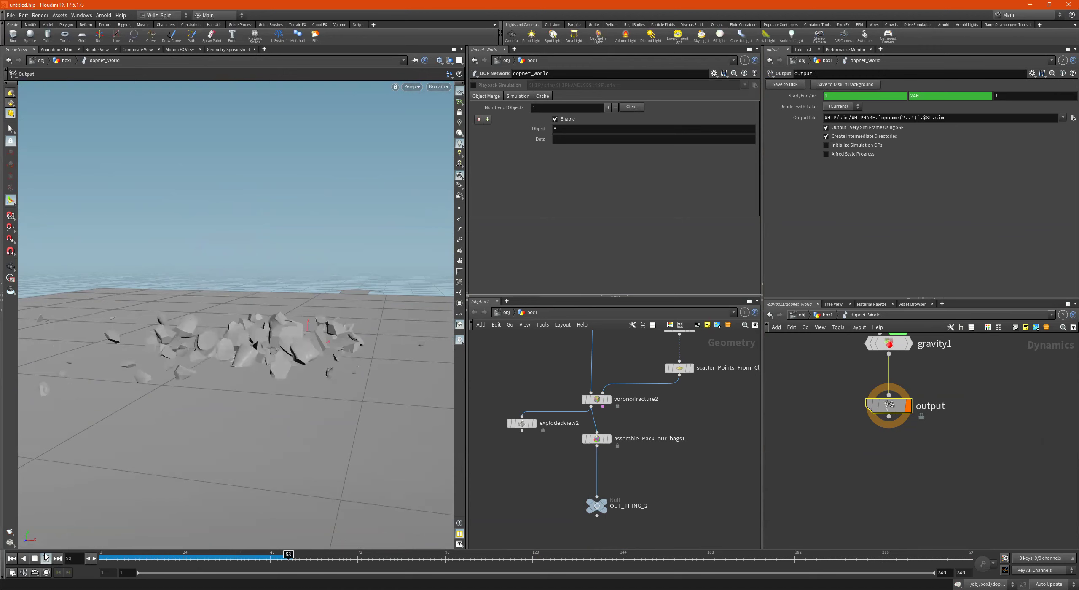
pyautogui.click(45, 557)
# Inspect the collision up close by scrubbing the timeline back to frame 12 and forward to frame 74.
pyautogui.keyDown('alt'); pyautogui.moveTo(270, 314); pyautogui.dragTo(295, 363); pyautogui.keyUp('alt')
pyautogui.keyDown('alt'); pyautogui.moveTo(295, 363); pyautogui.dragTo(392, 373, button='right'); pyautogui.keyUp('alt')
pyautogui.moveTo(353, 557); pyautogui.dragTo(138, 539)
pyautogui.keyDown('alt'); pyautogui.moveTo(286, 410); pyautogui.dragTo(310, 354); pyautogui.keyUp('alt')
pyautogui.keyDown('alt'); pyautogui.moveTo(333, 421); pyautogui.dragTo(289, 296, button='middle'); pyautogui.keyUp('alt')
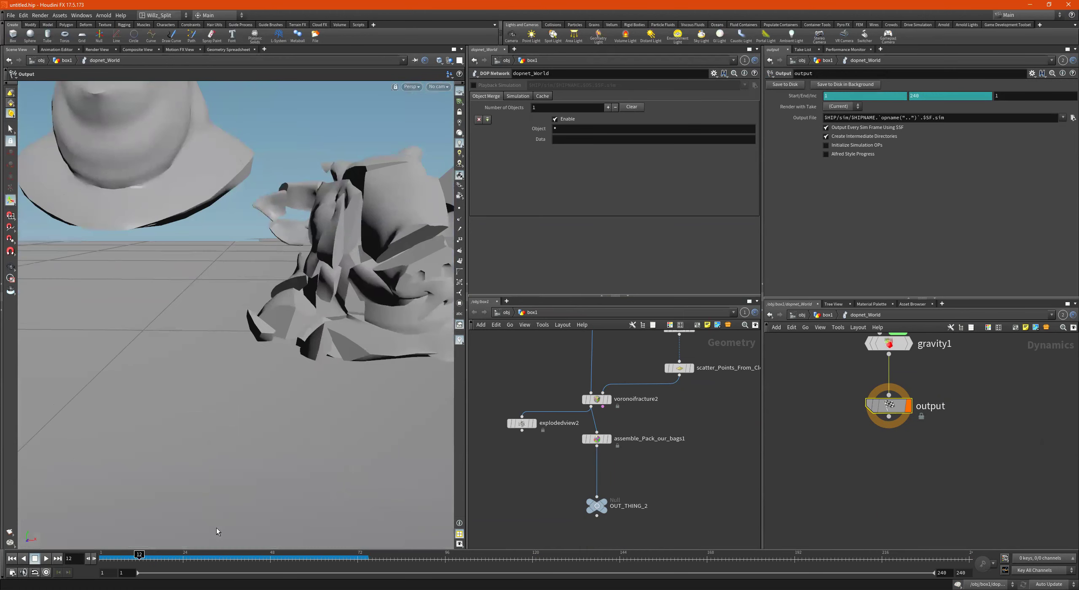
pyautogui.moveTo(139, 555); pyautogui.dragTo(367, 535)
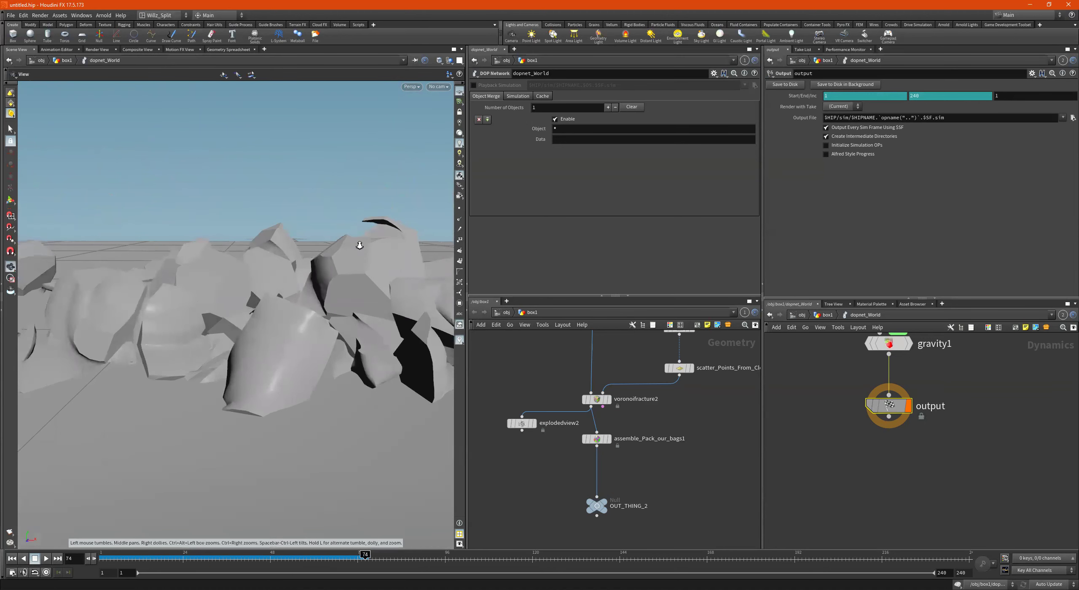
# Examine the scattered fragments on the ground plane at frame 74 from several angles and distances.
pyautogui.keyDown('alt'); pyautogui.moveTo(358, 243); pyautogui.dragTo(253, 335); pyautogui.keyUp('alt')
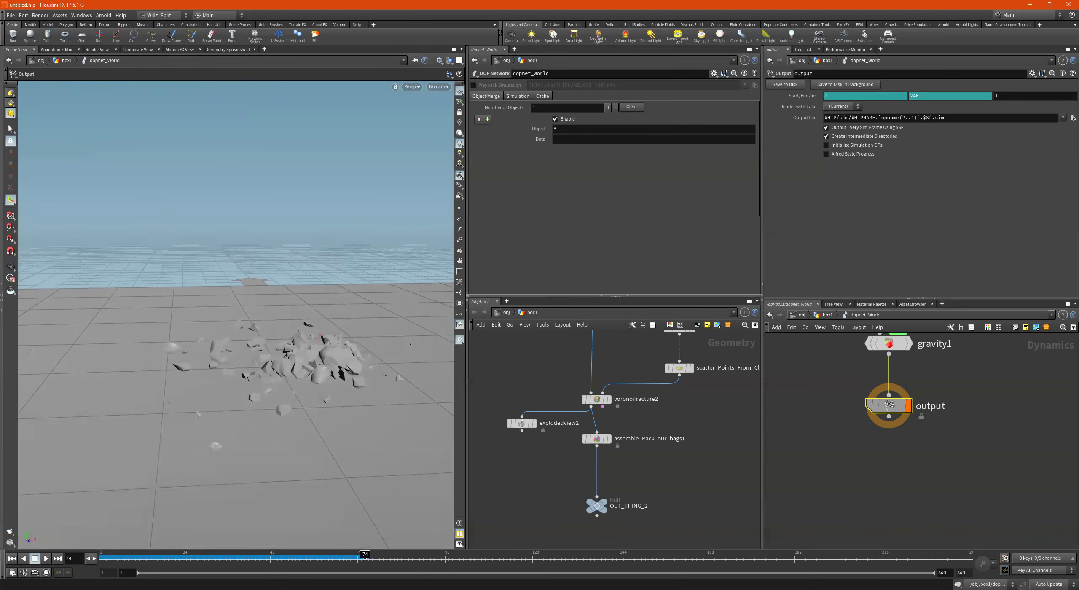
pyautogui.keyDown('alt'); pyautogui.moveTo(351, 301); pyautogui.dragTo(304, 333); pyautogui.keyUp('alt')
pyautogui.keyDown('alt'); pyautogui.moveTo(354, 323); pyautogui.dragTo(350, 313, button='right'); pyautogui.keyUp('alt')
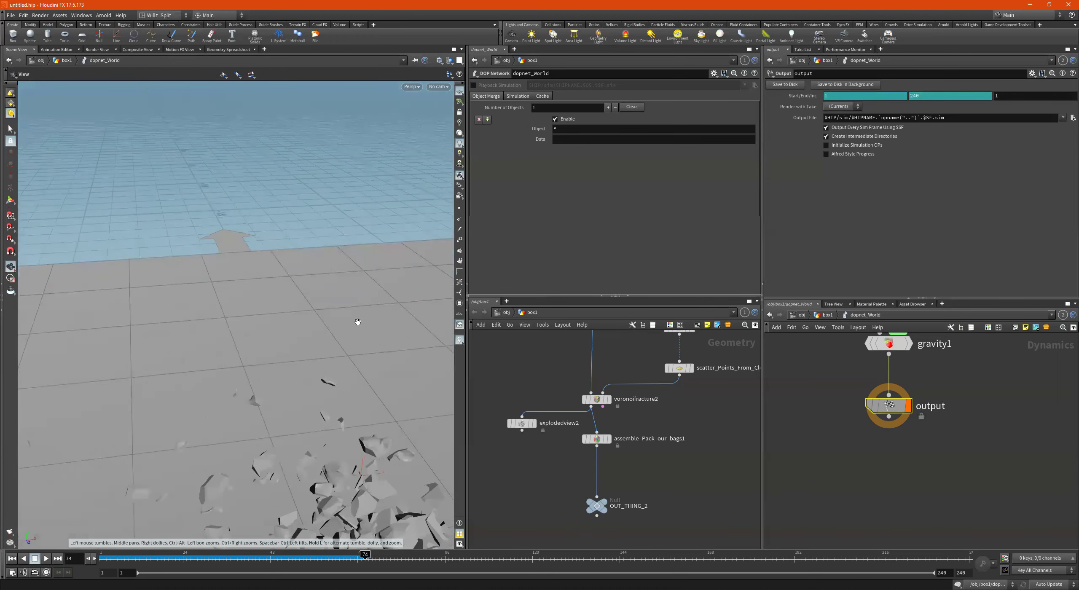
pyautogui.keyDown('alt'); pyautogui.moveTo(350, 312); pyautogui.dragTo(325, 250, button='middle'); pyautogui.keyUp('alt')
pyautogui.keyDown('alt'); pyautogui.moveTo(325, 291); pyautogui.dragTo(357, 274); pyautogui.keyUp('alt')
pyautogui.keyDown('alt'); pyautogui.moveTo(357, 275); pyautogui.dragTo(260, 290, button='middle'); pyautogui.keyUp('alt')
pyautogui.keyDown('alt'); pyautogui.moveTo(223, 271); pyautogui.dragTo(217, 268); pyautogui.keyUp('alt')
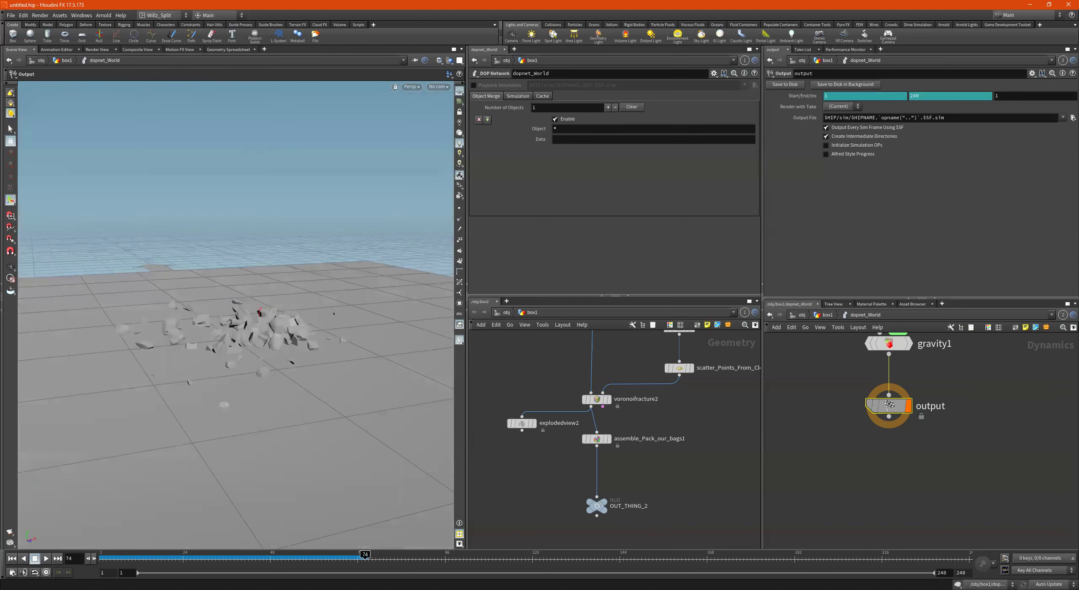